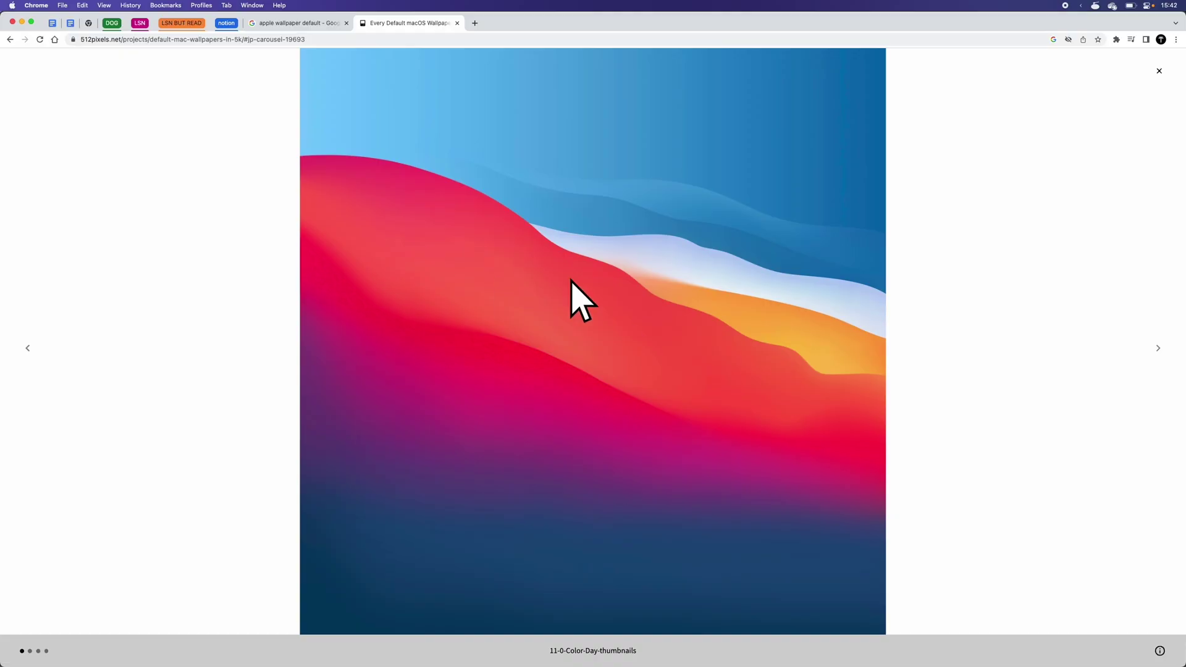
- Save the displayed wallpaper image to the Desktop as 11-0-Color-Day-thumbnails
{"action": "left_click", "coordinate": [570, 276]}
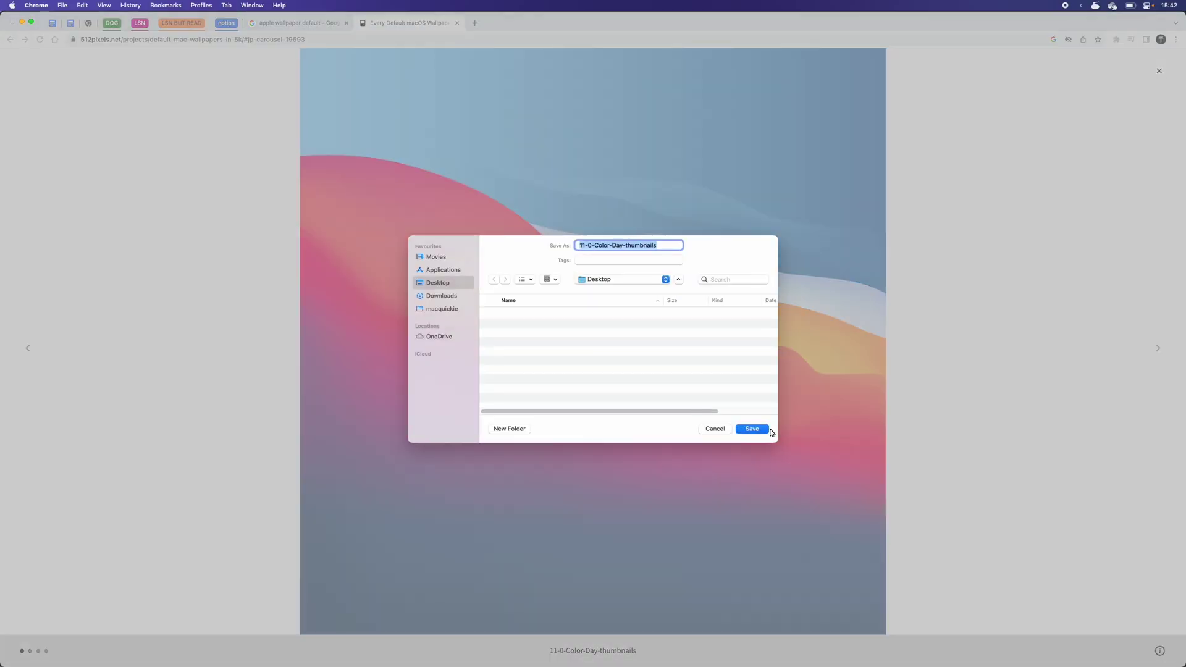
{"action": "left_click", "coordinate": [754, 430]}
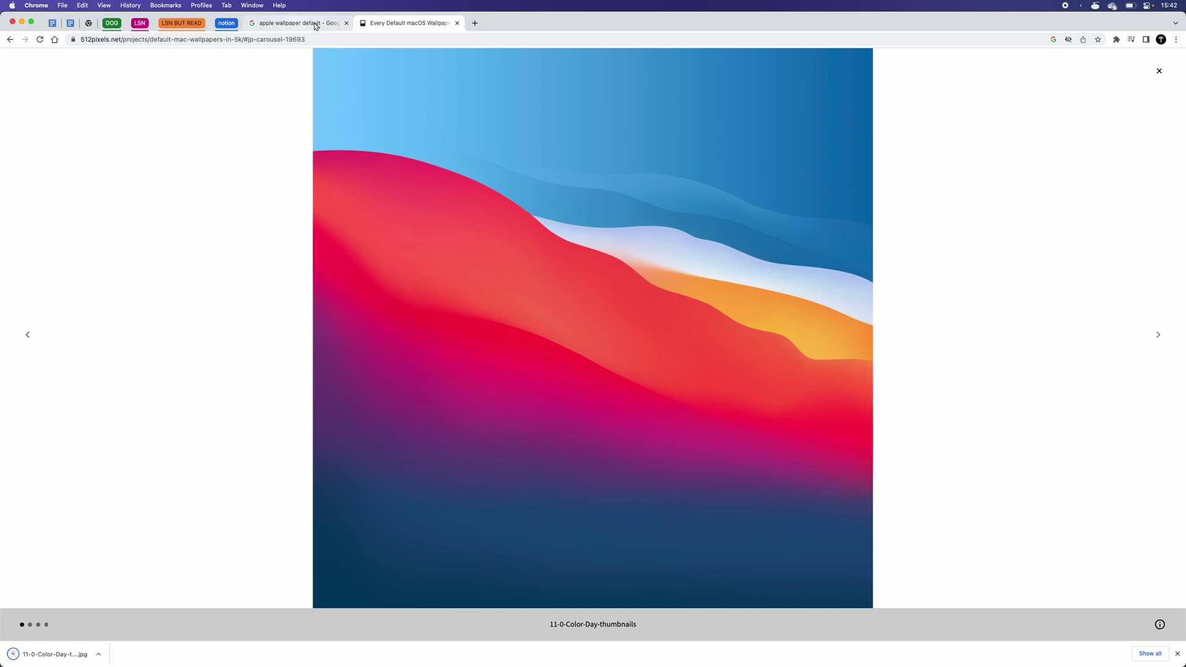
{"action": "key", "text": "Escape"}
{"action": "left_click_drag", "start_coordinate": [336, 259], "coordinate": [431, 259]}
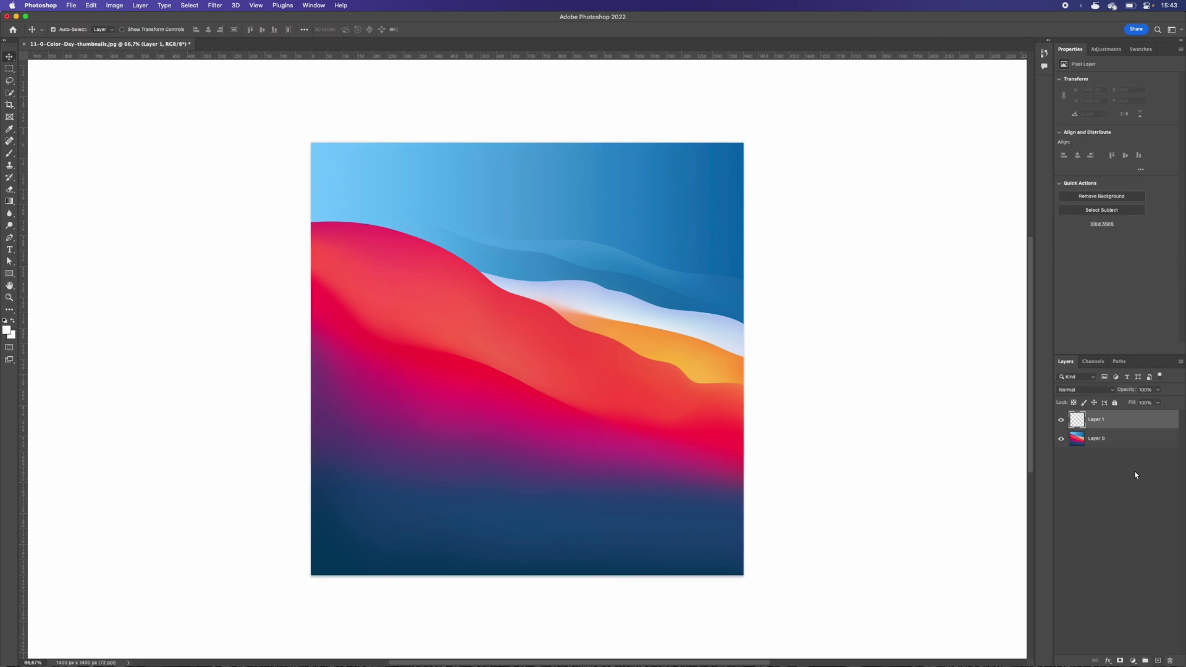
- Select Layer 0 with the wallpaper and toggle its visibility off and back on
{"action": "left_click", "coordinate": [1087, 439]}
{"action": "left_click", "coordinate": [1061, 439]}
{"action": "left_click", "coordinate": [1061, 439]}
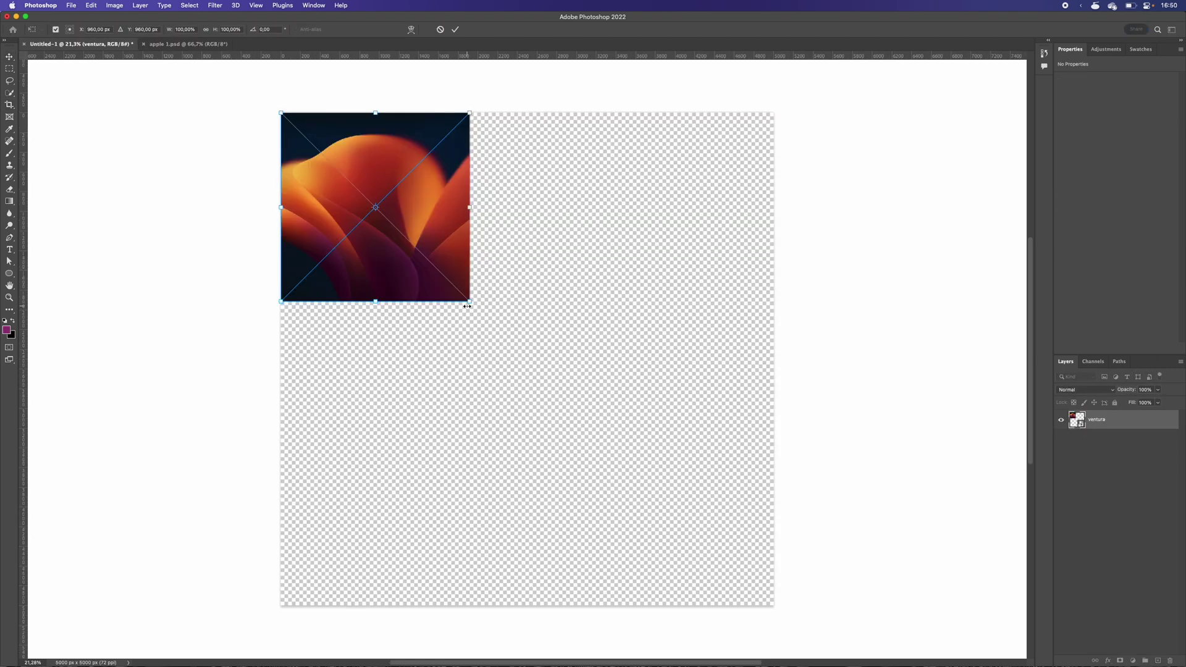
- Enlarge the placed ventura image to cover the whole canvas and apply the transform
{"action": "left_click_drag", "start_coordinate": [469, 302], "coordinate": [739, 641]}
{"action": "key", "text": "Return"}
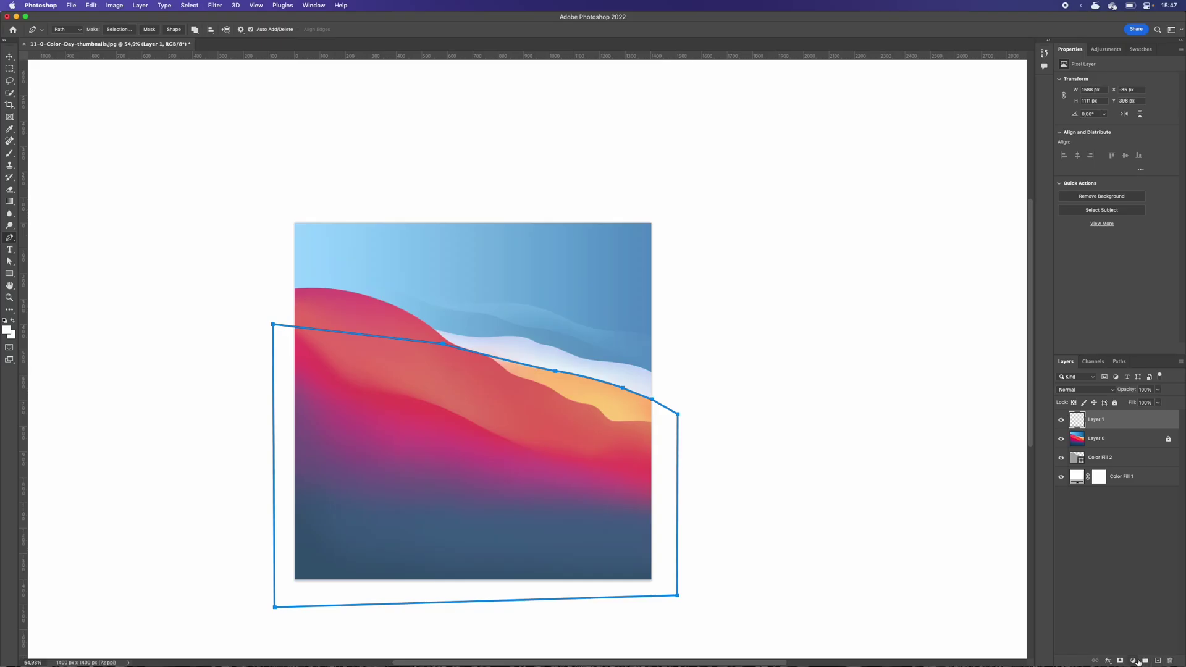
- Fill the drawn path with a grey #a2a2a2 Solid Color layer and move that layer below Color Fill 2
{"action": "left_click", "coordinate": [1133, 660]}
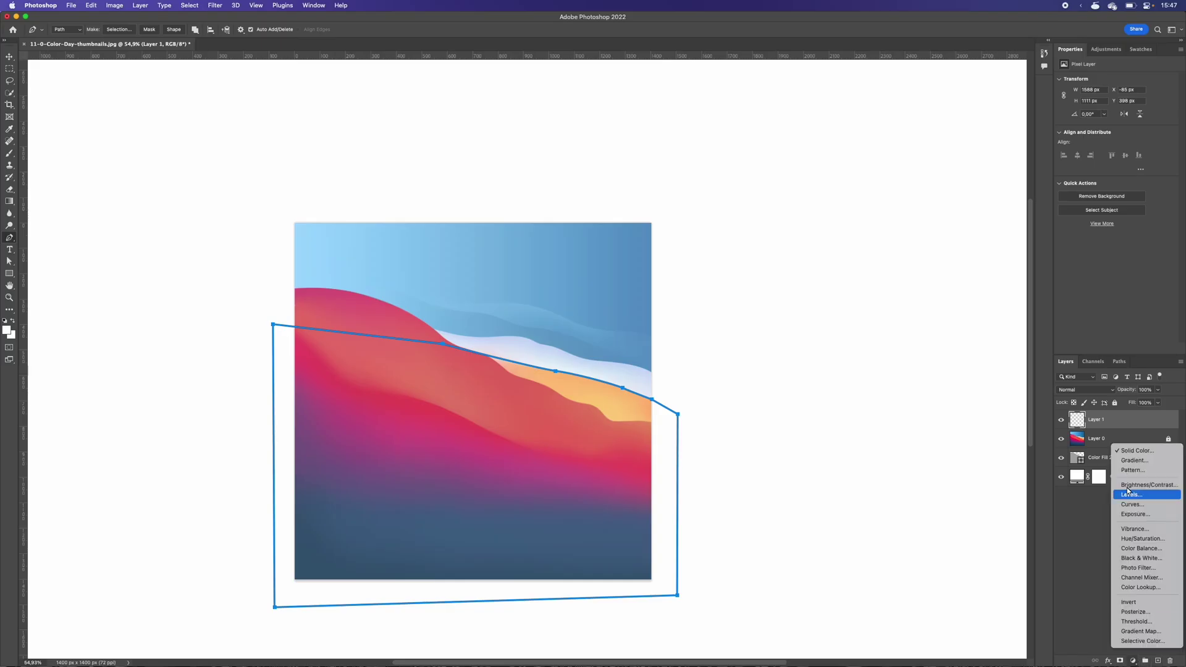
{"action": "left_click", "coordinate": [1137, 458]}
{"action": "mouse_move", "coordinate": [684, 491]}
{"action": "left_mouse_down"}
{"action": "mouse_move", "coordinate": [672, 512]}
{"action": "mouse_move", "coordinate": [667, 484]}
{"action": "left_mouse_up"}
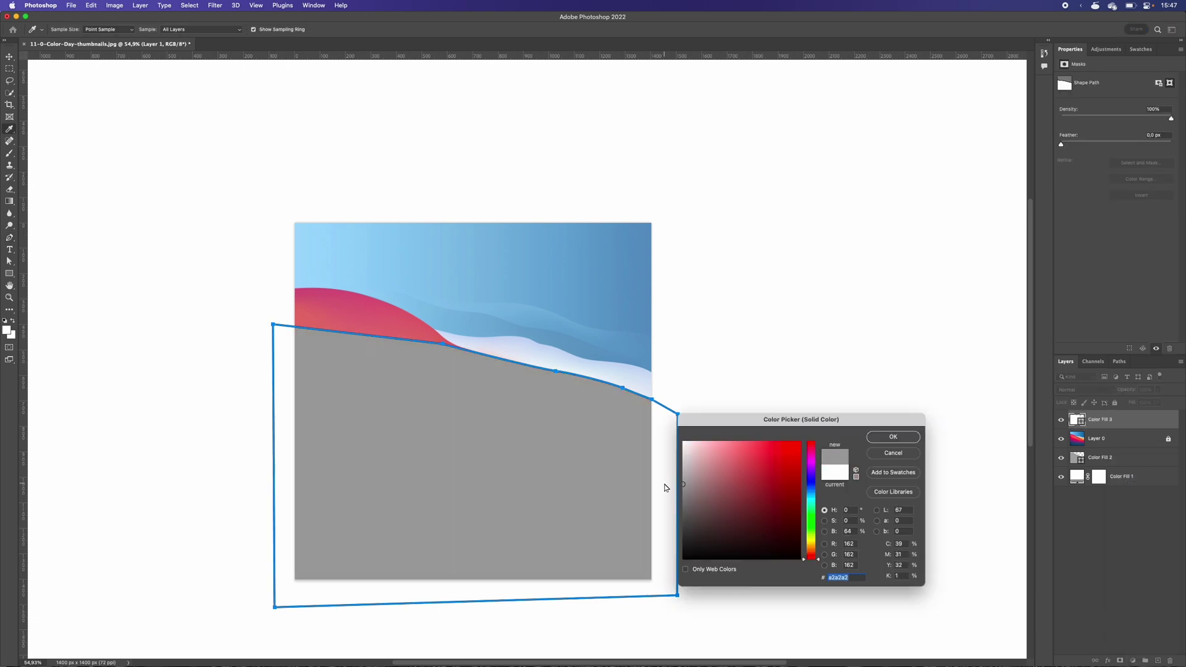
{"action": "left_click", "coordinate": [893, 437]}
{"action": "left_click_drag", "start_coordinate": [1100, 419], "coordinate": [1099, 466]}
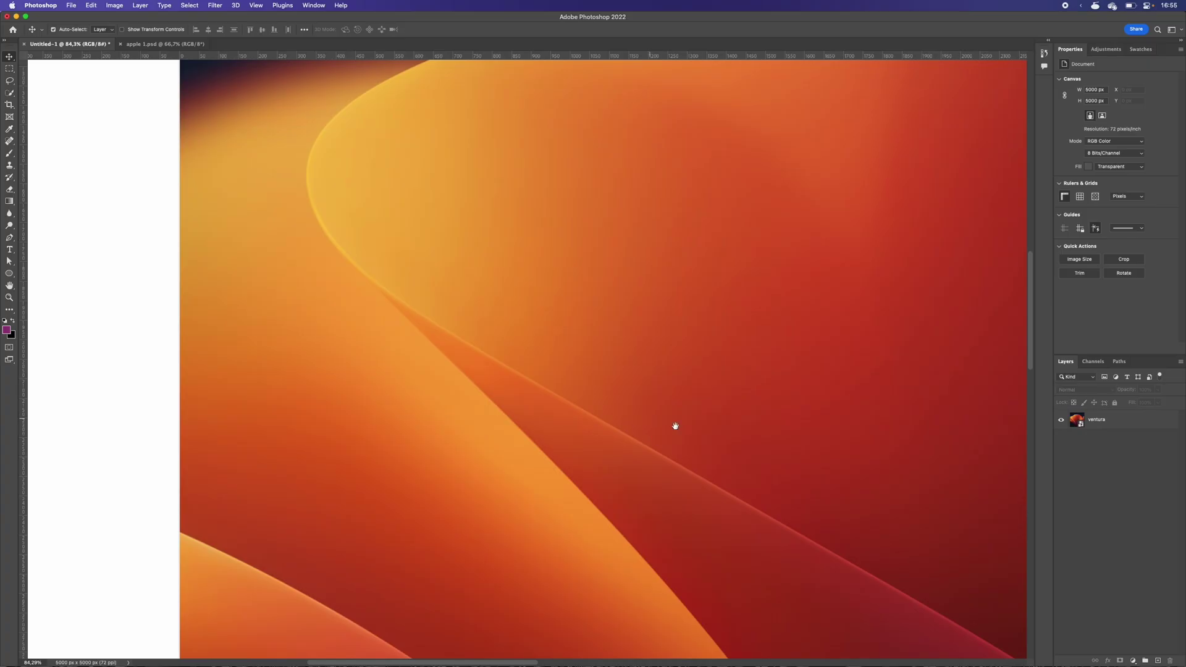
{"action": "scroll", "coordinate": [672, 423], "scroll_direction": "up", "scroll_amount": 5}
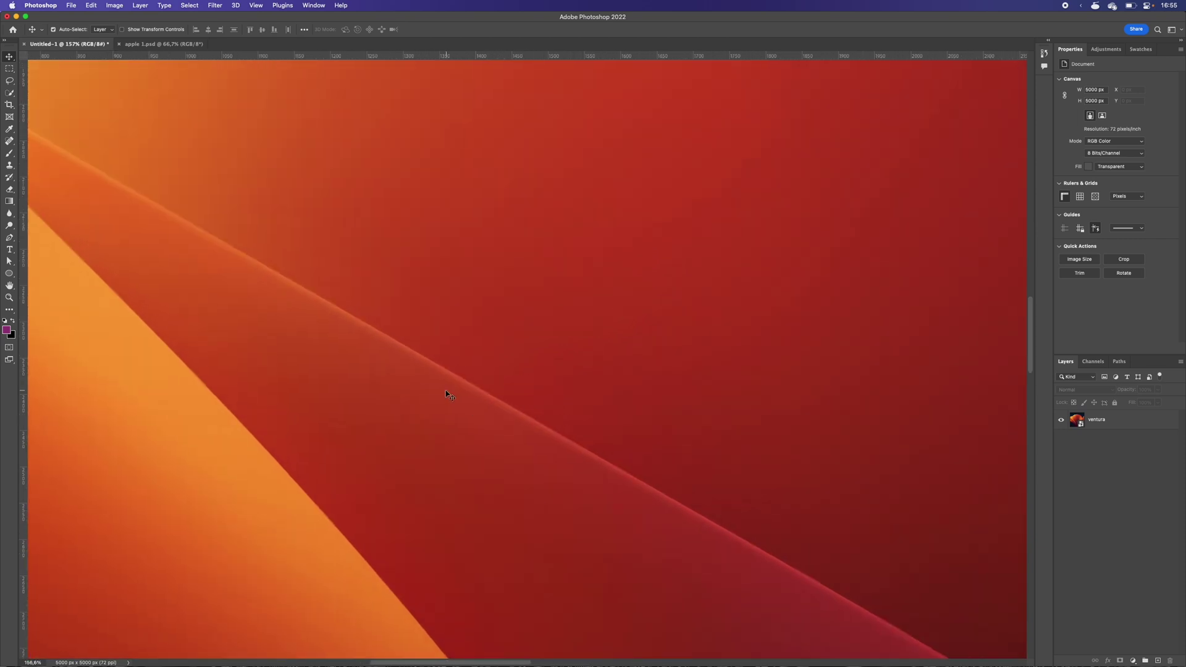
{"action": "scroll", "coordinate": [486, 384], "scroll_direction": "up", "scroll_amount": 2}
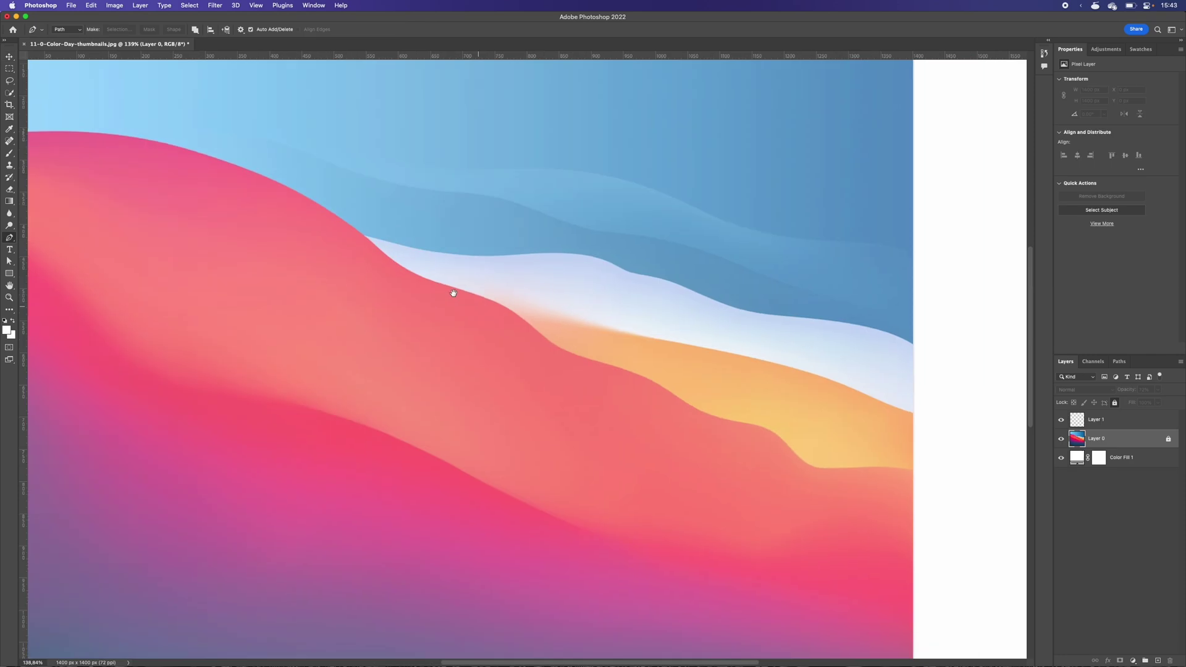
- Refine the pen path along the red wave's upper edge by adjusting an anchor's curve handle and converting that anchor
{"action": "scroll", "coordinate": [463, 315], "scroll_direction": "down", "scroll_amount": 5}
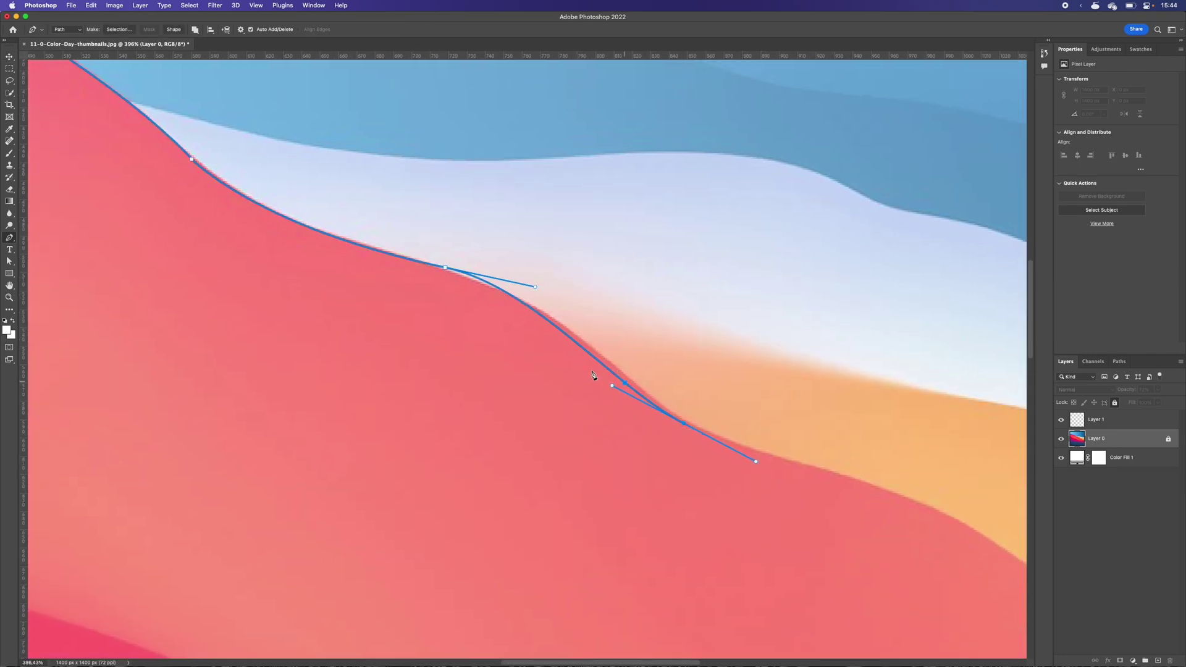
{"action": "mouse_move", "coordinate": [530, 284]}
{"action": "left_mouse_down"}
{"action": "mouse_move", "coordinate": [544, 297]}
{"action": "mouse_move", "coordinate": [535, 287]}
{"action": "left_mouse_up"}
{"action": "left_click", "coordinate": [445, 268], "text": "alt"}
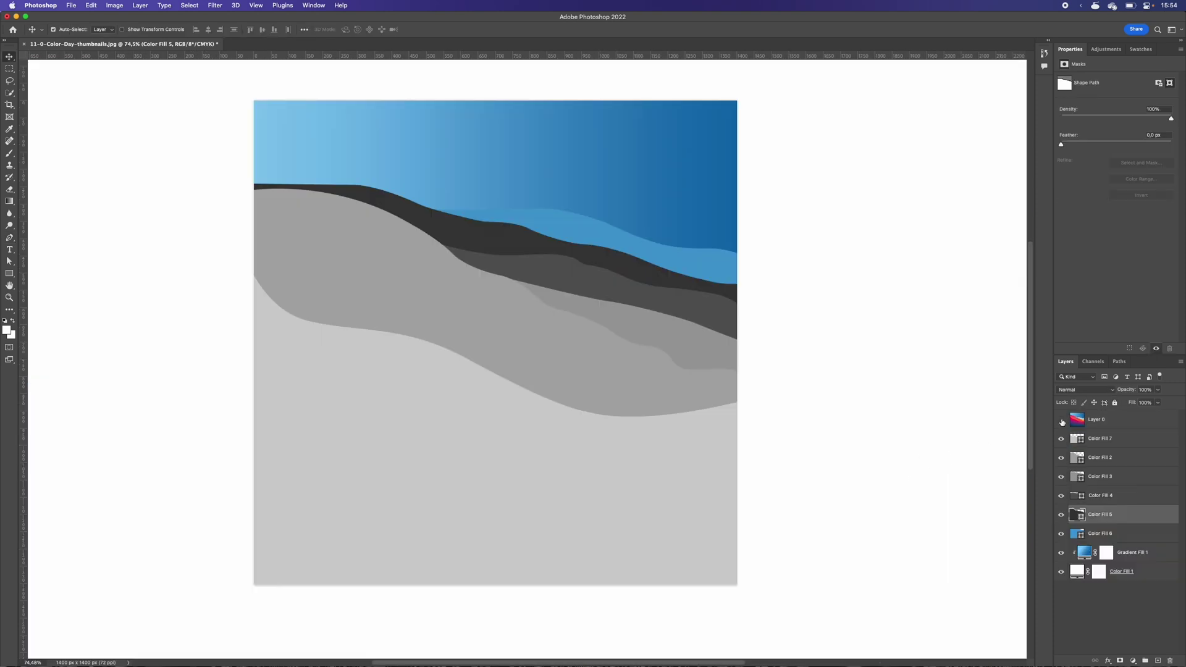
- Show the Layer 0 reference and sample a blue from its upper wave for Color Fill 5
{"action": "left_click", "coordinate": [1061, 420]}
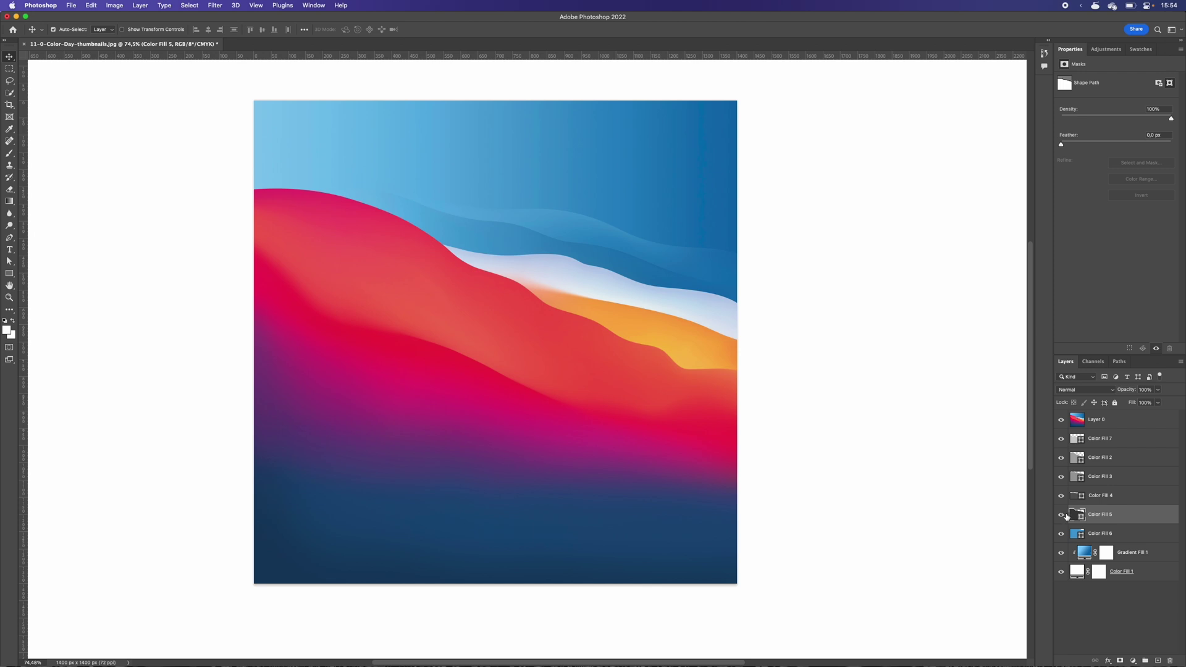
{"action": "double_click", "coordinate": [1073, 515]}
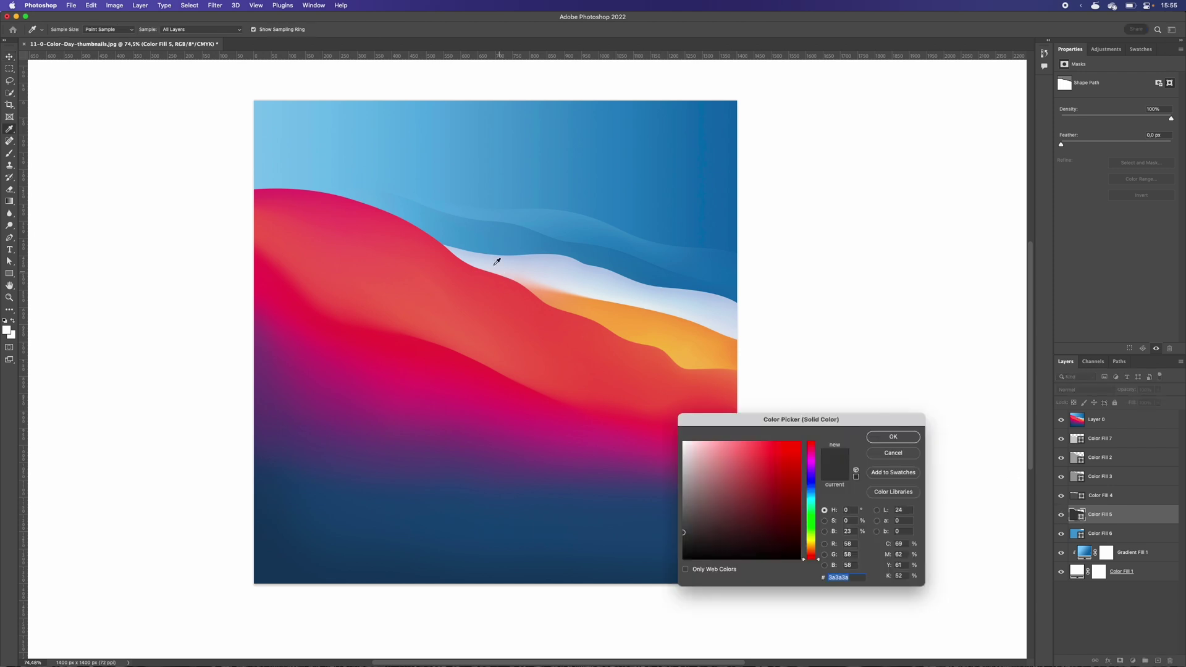
{"action": "left_click_drag", "start_coordinate": [521, 230], "coordinate": [559, 239]}
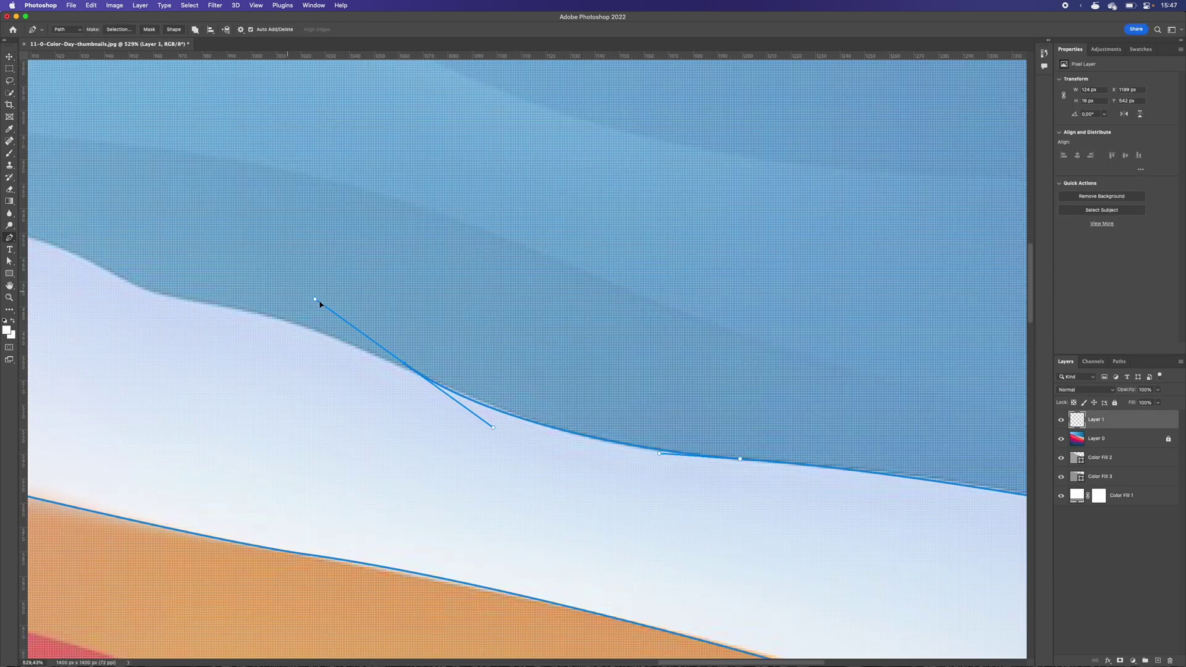
- Adjust the curve handle tracing the white wave's upper edge and dismiss the finished path around the blue wave
{"action": "left_click_drag", "start_coordinate": [320, 304], "coordinate": [321, 331]}
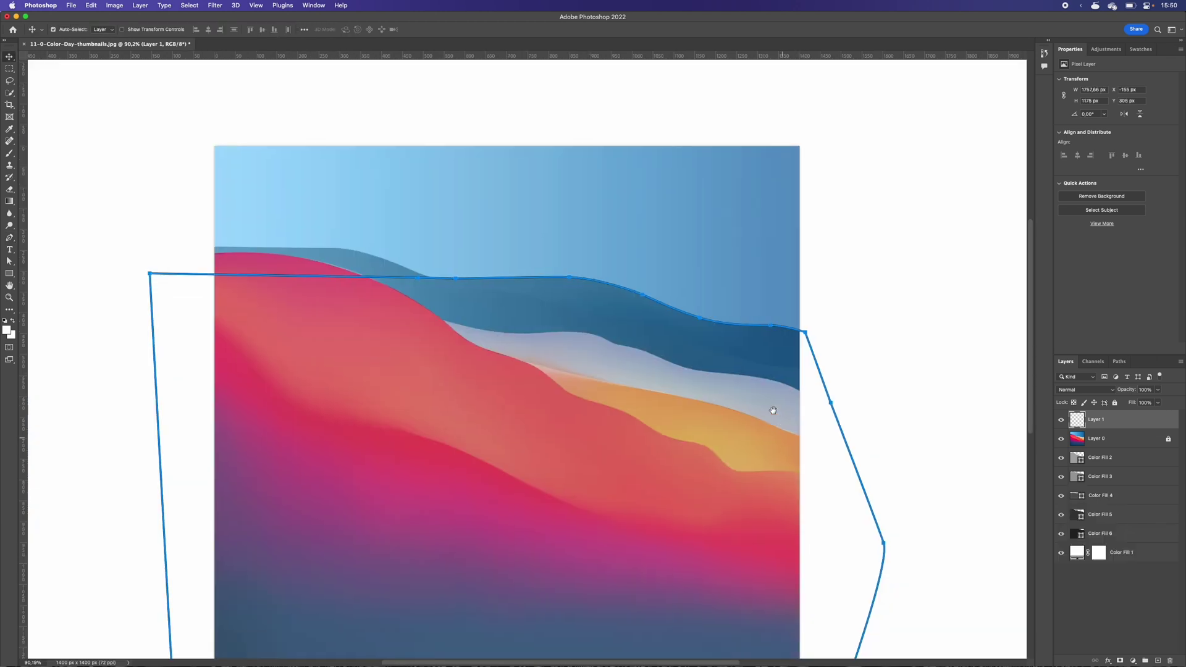
{"action": "scroll", "coordinate": [773, 410], "scroll_direction": "down", "scroll_amount": 2}
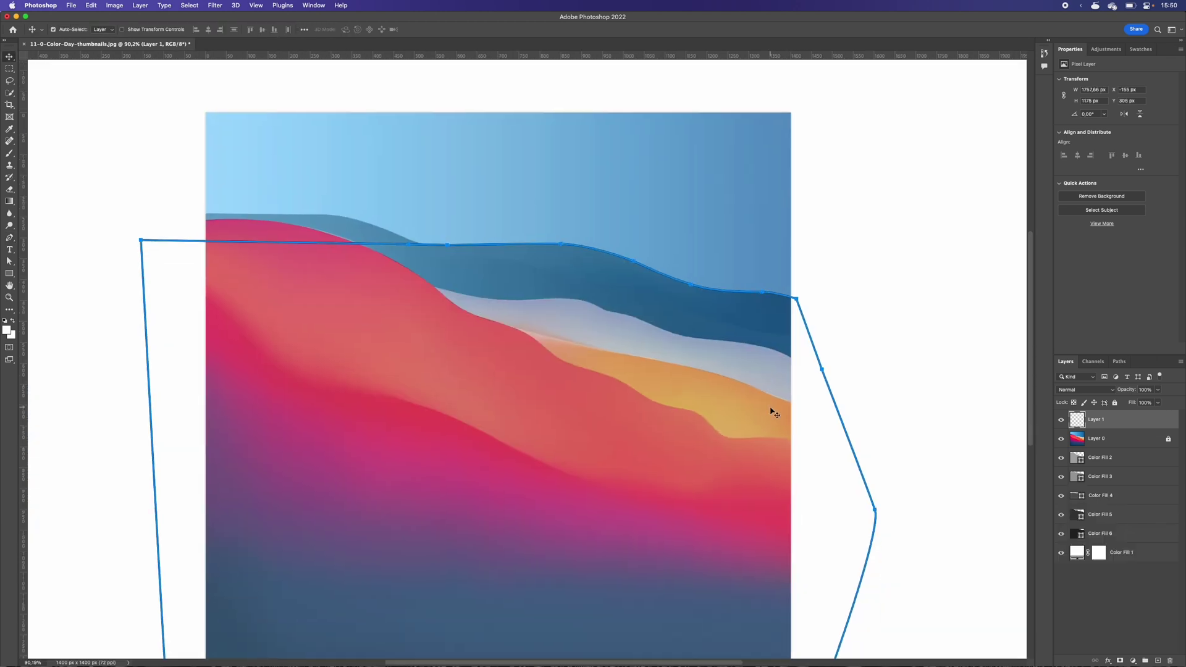
{"action": "key", "text": "Escape"}
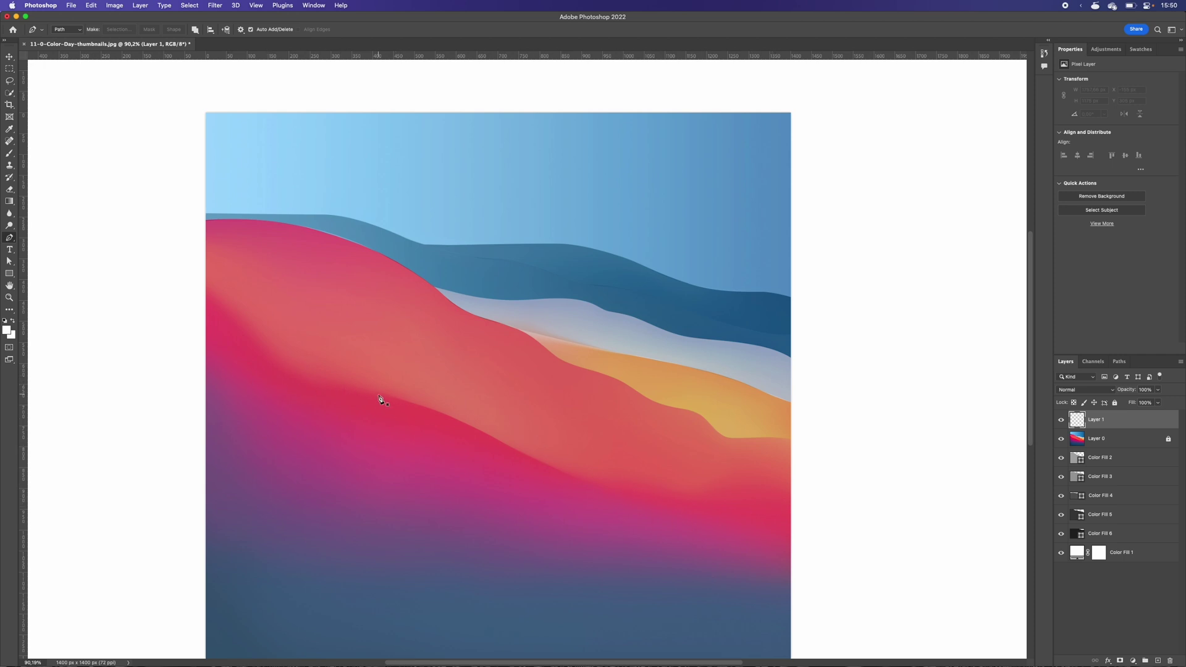
- Draw a curved pen path along the lower edge of the red wave, extending past both sides of the canvas
{"action": "left_click", "coordinate": [188, 284]}
{"action": "left_click_drag", "start_coordinate": [267, 378], "coordinate": [326, 394]}
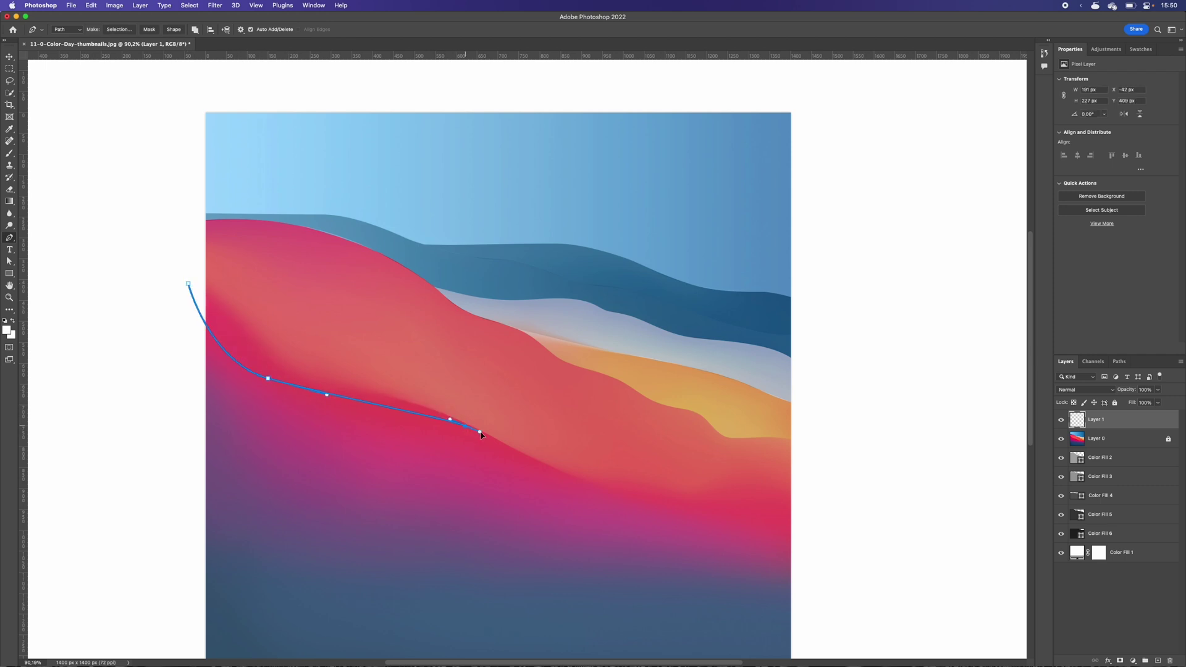
{"action": "left_click_drag", "start_coordinate": [518, 454], "coordinate": [544, 469]}
{"action": "left_click_drag", "start_coordinate": [609, 490], "coordinate": [631, 493]}
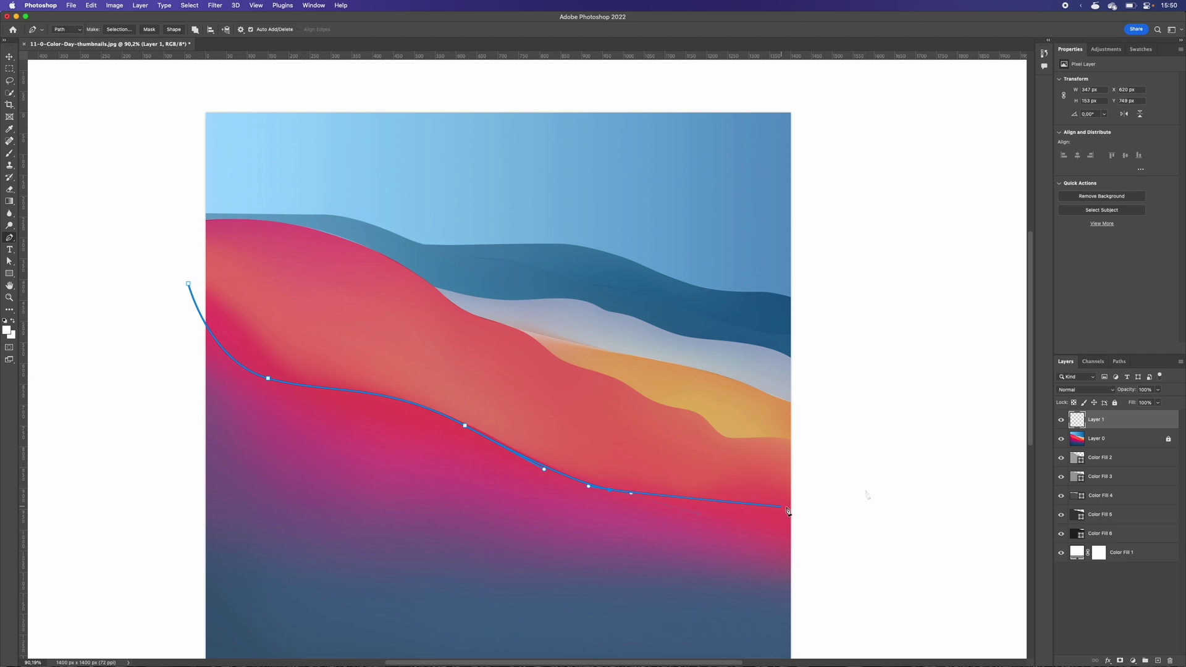
{"action": "left_click", "coordinate": [869, 457]}
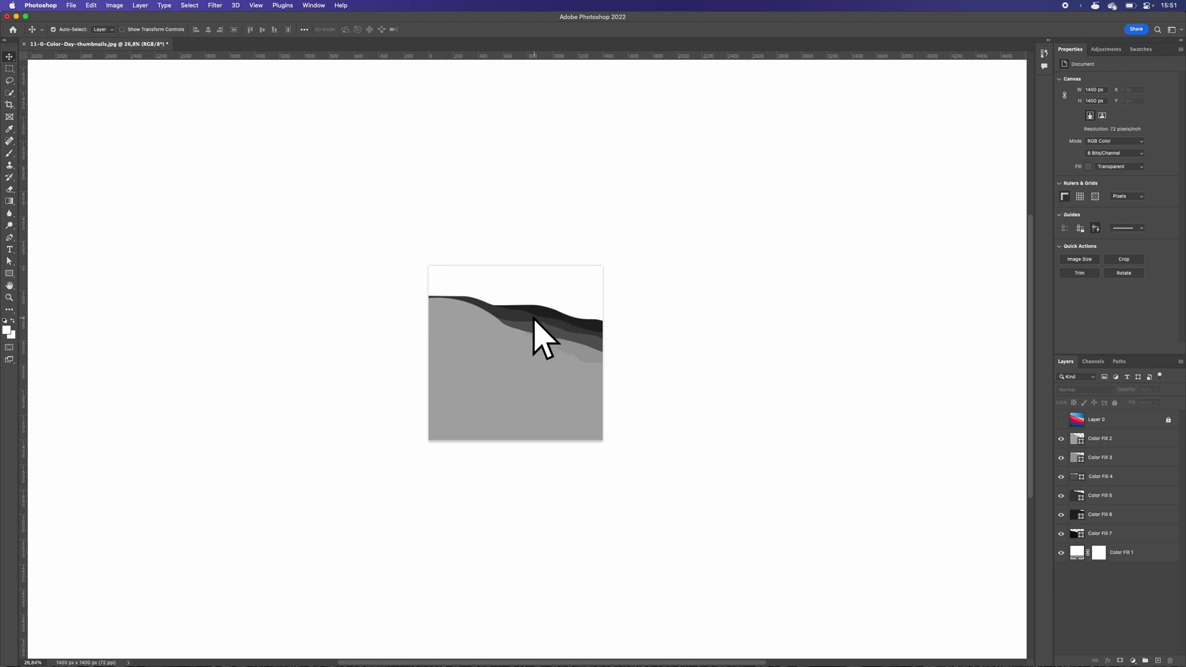
- Add a Gradient Fill above Color Fill 1, set its end stop to sky blue #2f6baa, and select the start stop
{"action": "scroll", "coordinate": [534, 330], "scroll_direction": "up", "scroll_amount": 3}
{"action": "scroll", "coordinate": [537, 322], "scroll_direction": "up", "scroll_amount": 1}
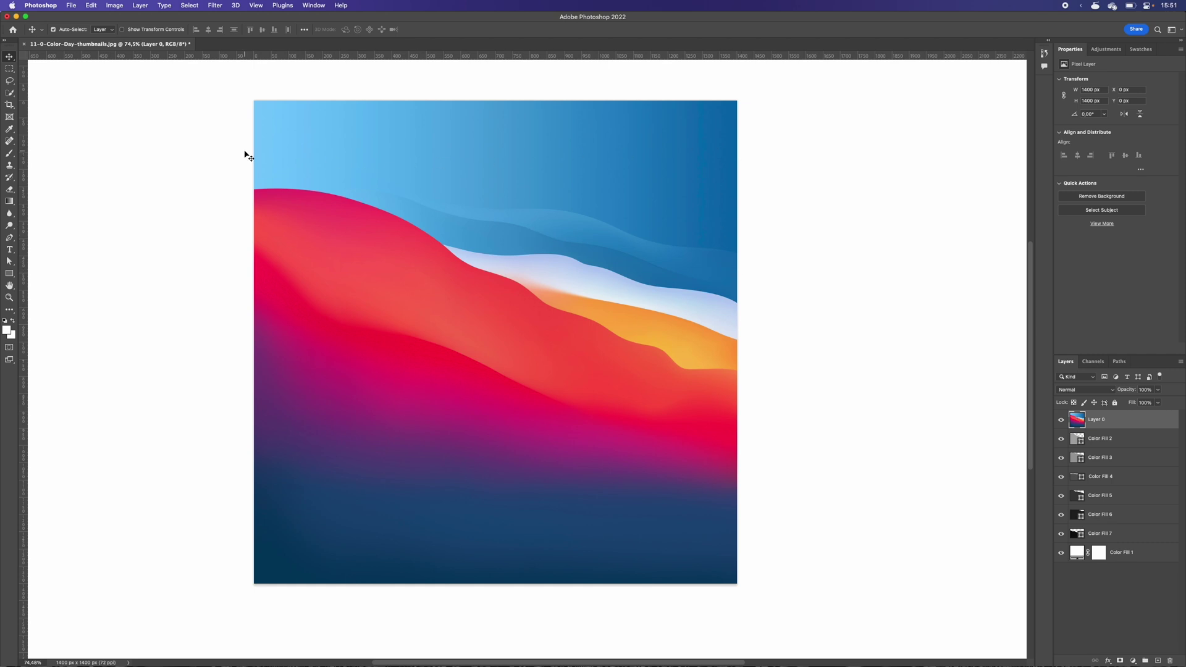
{"action": "left_click", "coordinate": [1126, 561]}
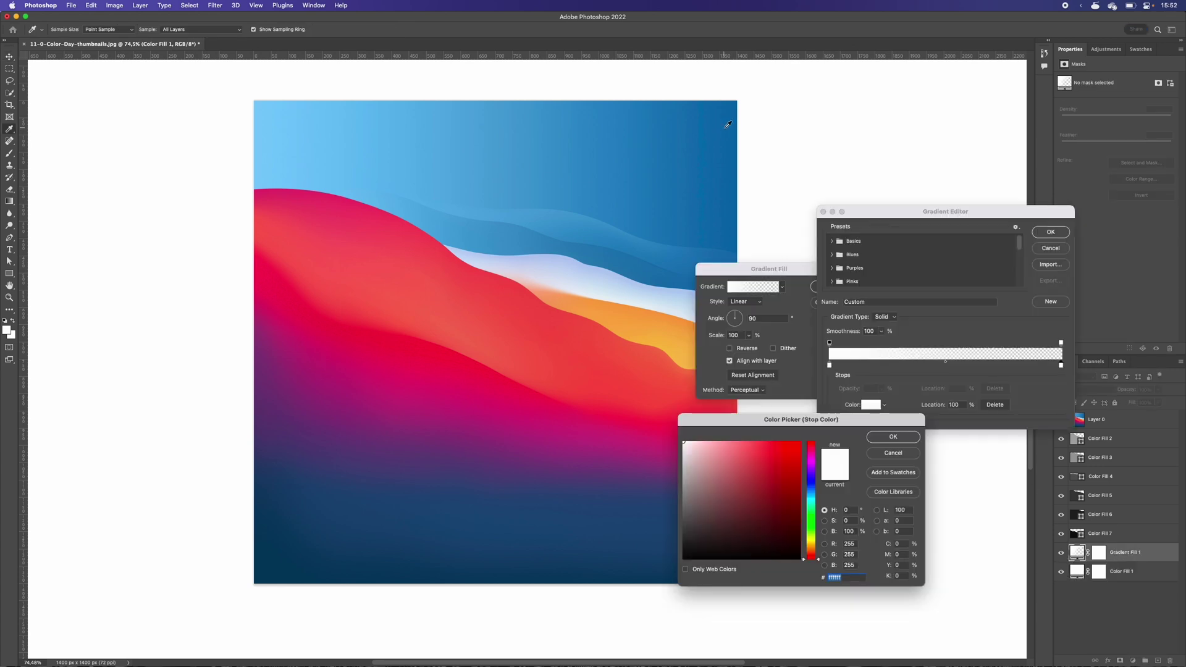
{"action": "left_click", "coordinate": [733, 123]}
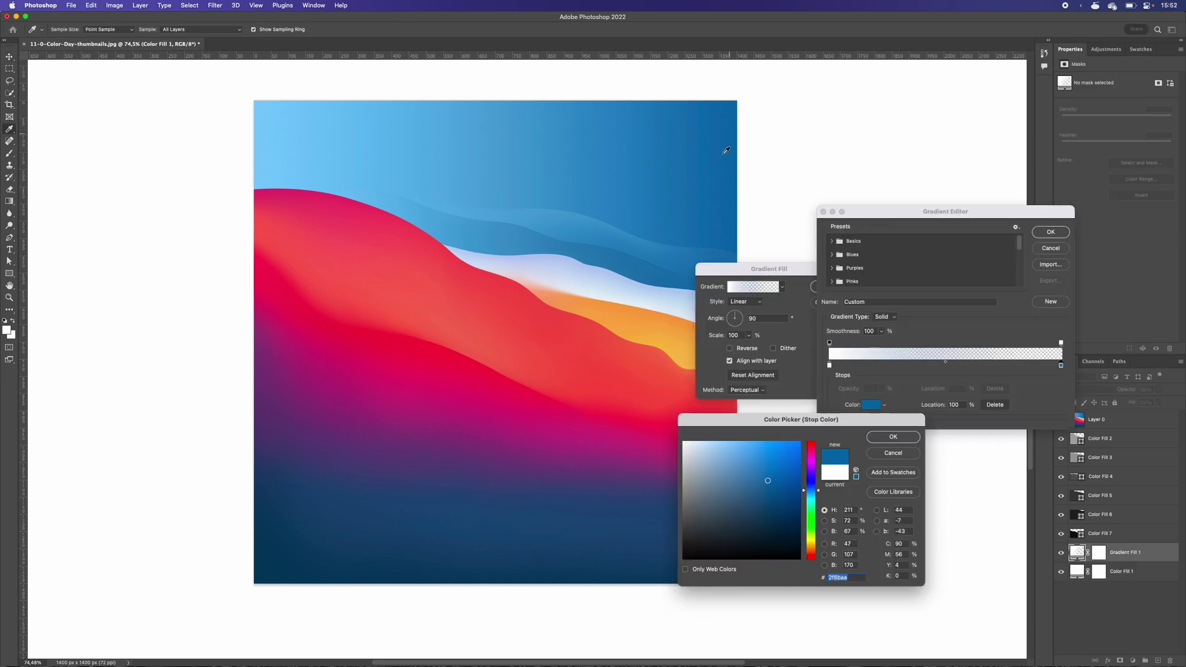
{"action": "left_click", "coordinate": [885, 438]}
{"action": "left_click", "coordinate": [830, 365]}
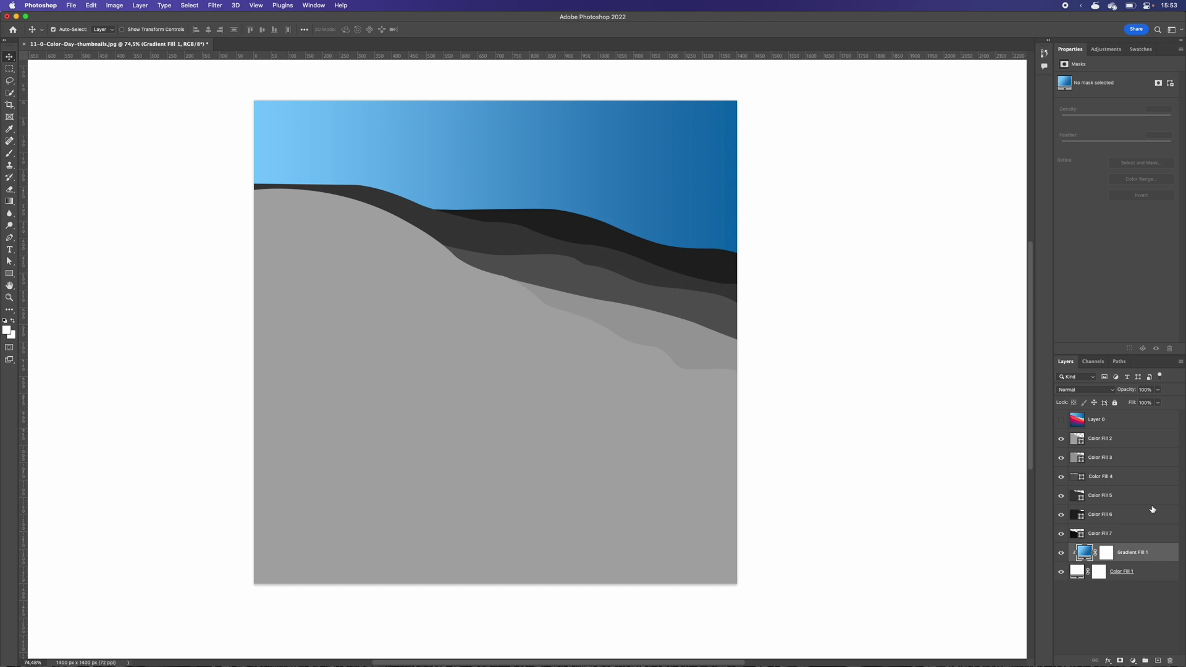
- Toggle Layer 0 and Color Fill 5 on and off to compare the traced shapes with the wallpaper
{"action": "left_click", "coordinate": [1065, 421]}
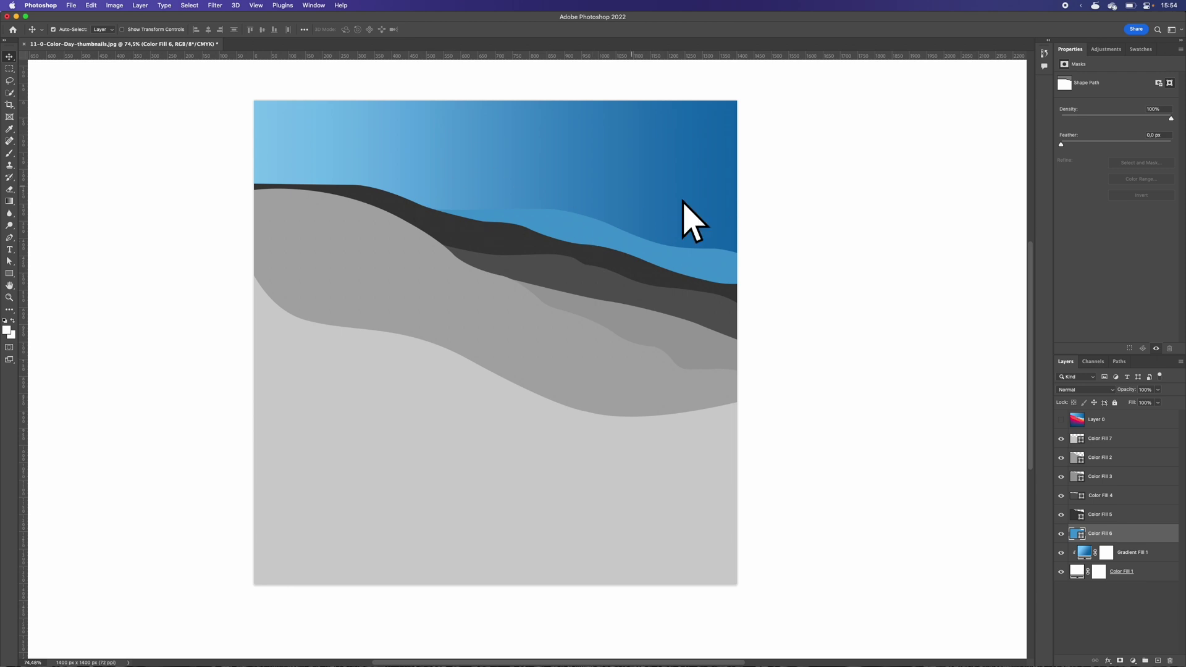
{"action": "left_click", "coordinate": [1061, 420]}
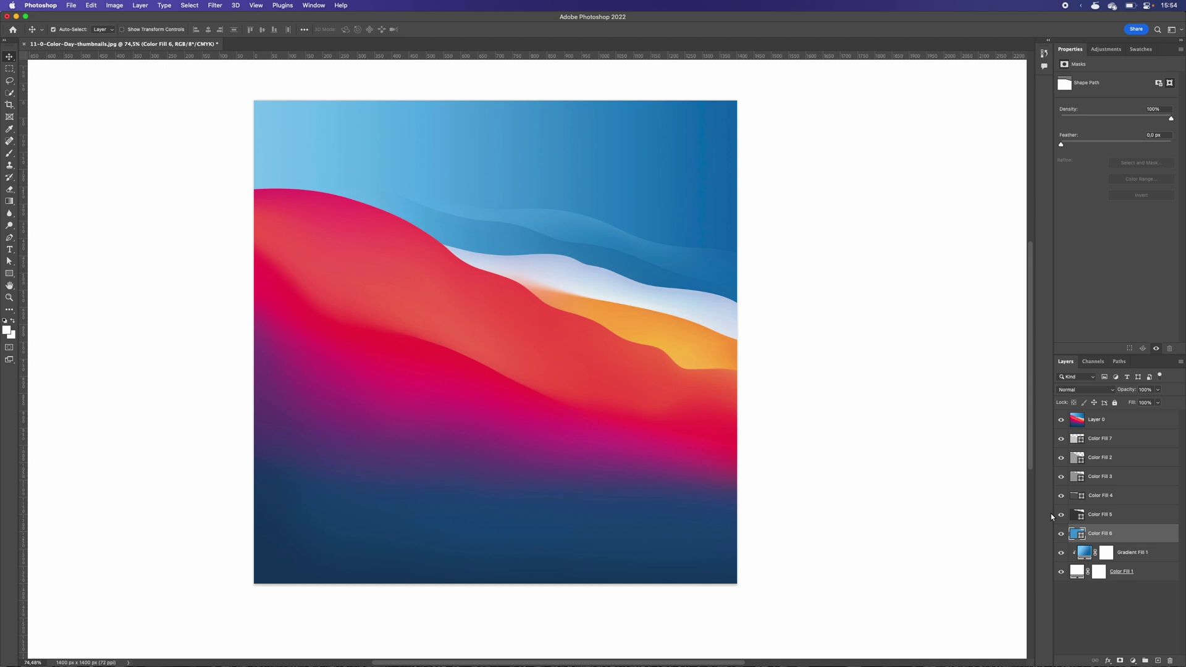
{"action": "left_click", "coordinate": [1061, 419]}
{"action": "left_click", "coordinate": [1060, 514]}
{"action": "left_click", "coordinate": [1060, 514]}
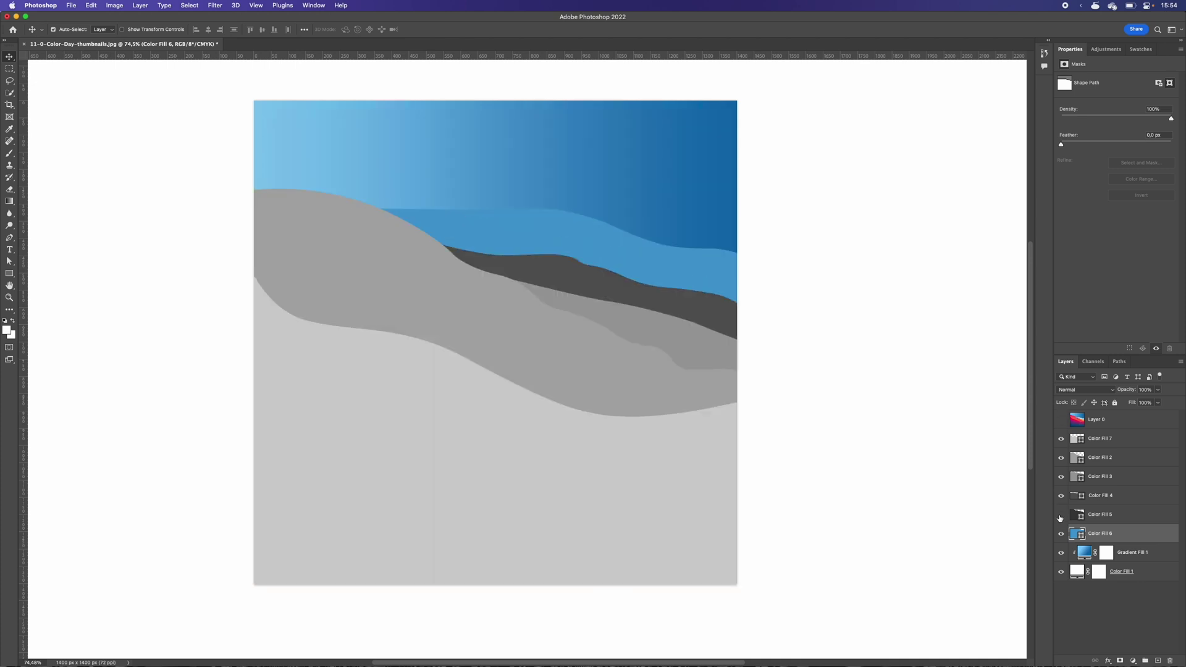
{"action": "left_click", "coordinate": [1060, 514]}
- Recolour Color Fill 5 with a blue sampled from the wallpaper's darker blue wave and apply it
{"action": "double_click", "coordinate": [1082, 522]}
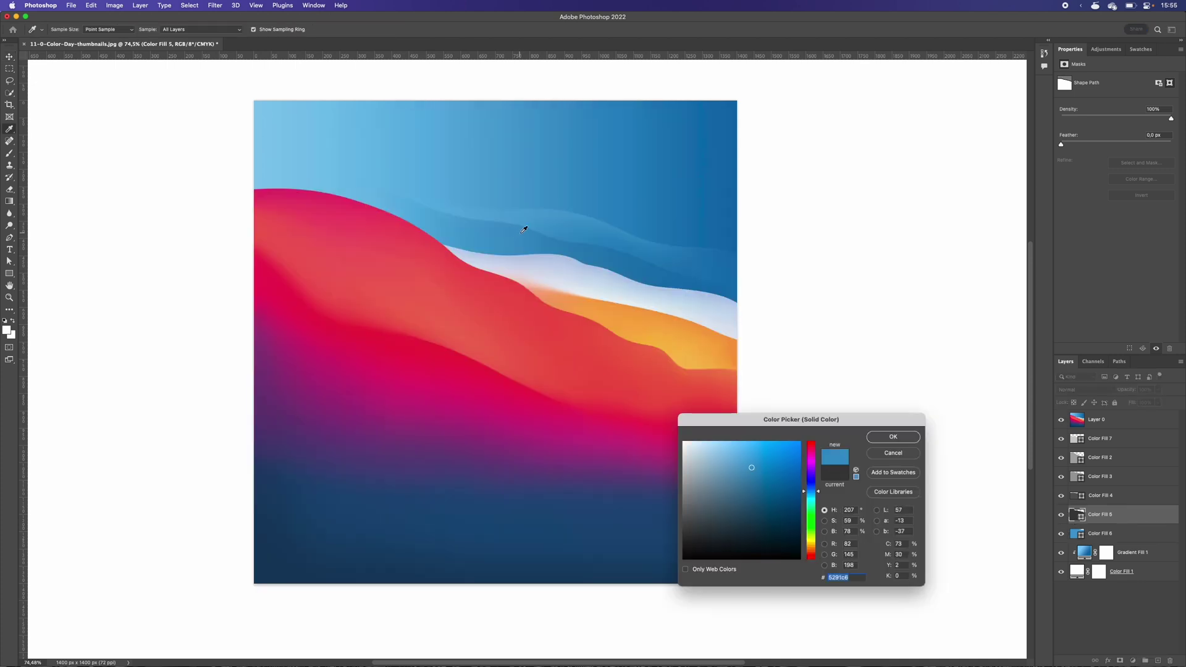
{"action": "left_click_drag", "start_coordinate": [615, 247], "coordinate": [587, 244]}
{"action": "left_click", "coordinate": [581, 239]}
{"action": "key", "text": "Return"}
- Sample the pale lilac of the white wave with the Eyedropper as the foreground colour
{"action": "key", "text": "b"}
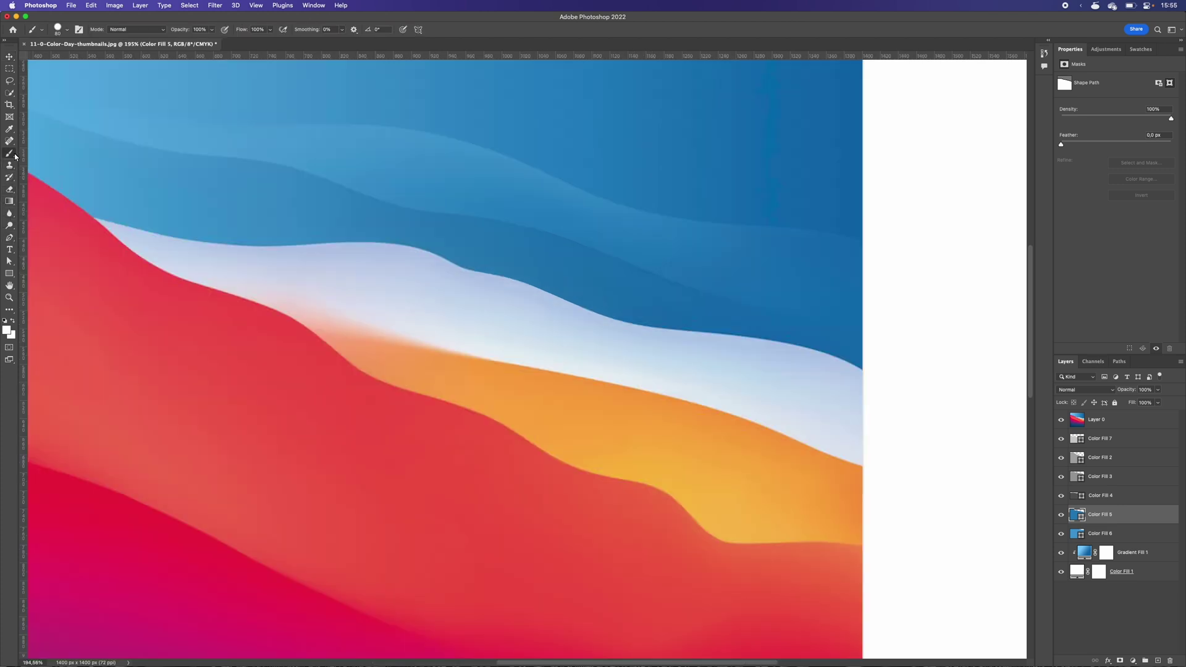
{"action": "left_click", "coordinate": [10, 129]}
{"action": "mouse_move", "coordinate": [659, 330]}
{"action": "left_mouse_down"}
{"action": "mouse_move", "coordinate": [667, 373]}
{"action": "mouse_move", "coordinate": [667, 330]}
{"action": "mouse_move", "coordinate": [659, 352]}
{"action": "left_mouse_up"}
- Duplicate Gradient Fill 1 directly above Color Fill 4 and open the copy's first colour stop for editing
{"action": "left_click", "coordinate": [1126, 501]}
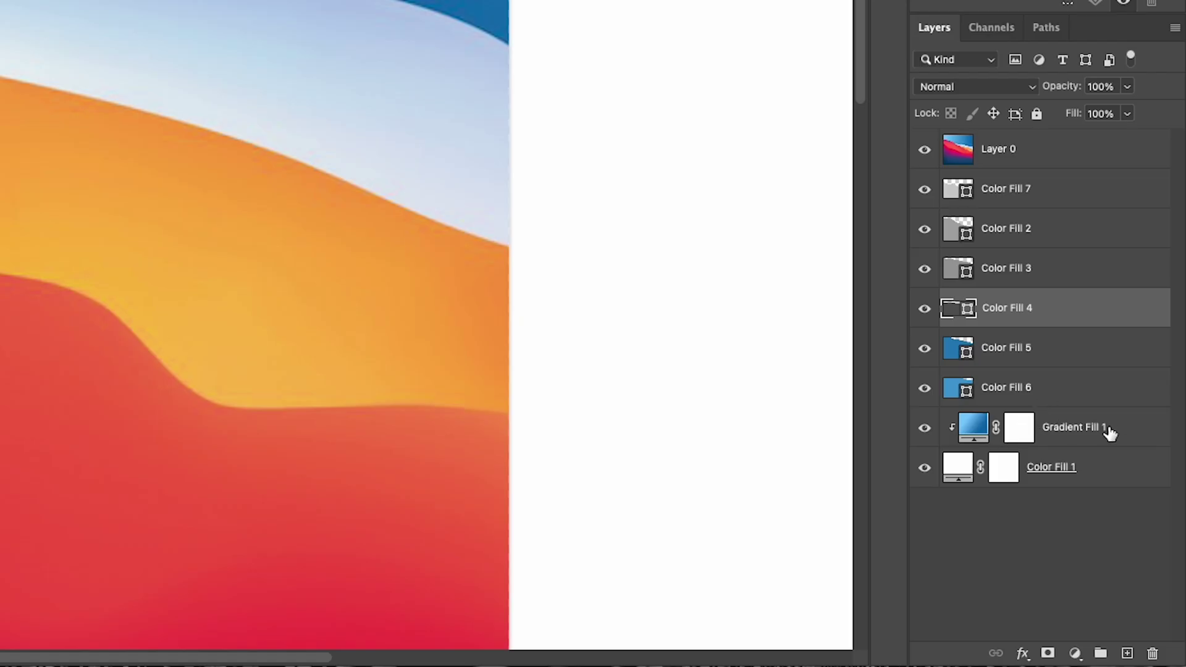
{"action": "left_click_drag", "start_coordinate": [1106, 432], "coordinate": [1105, 306], "text": "alt"}
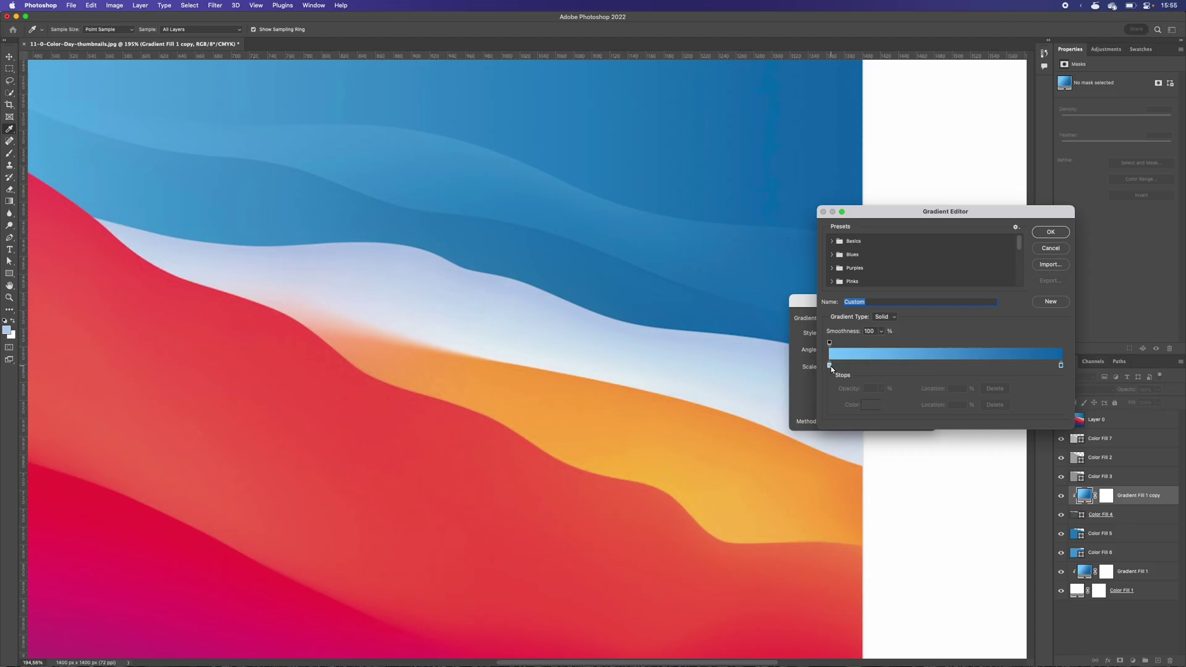
{"action": "double_click", "coordinate": [829, 365]}
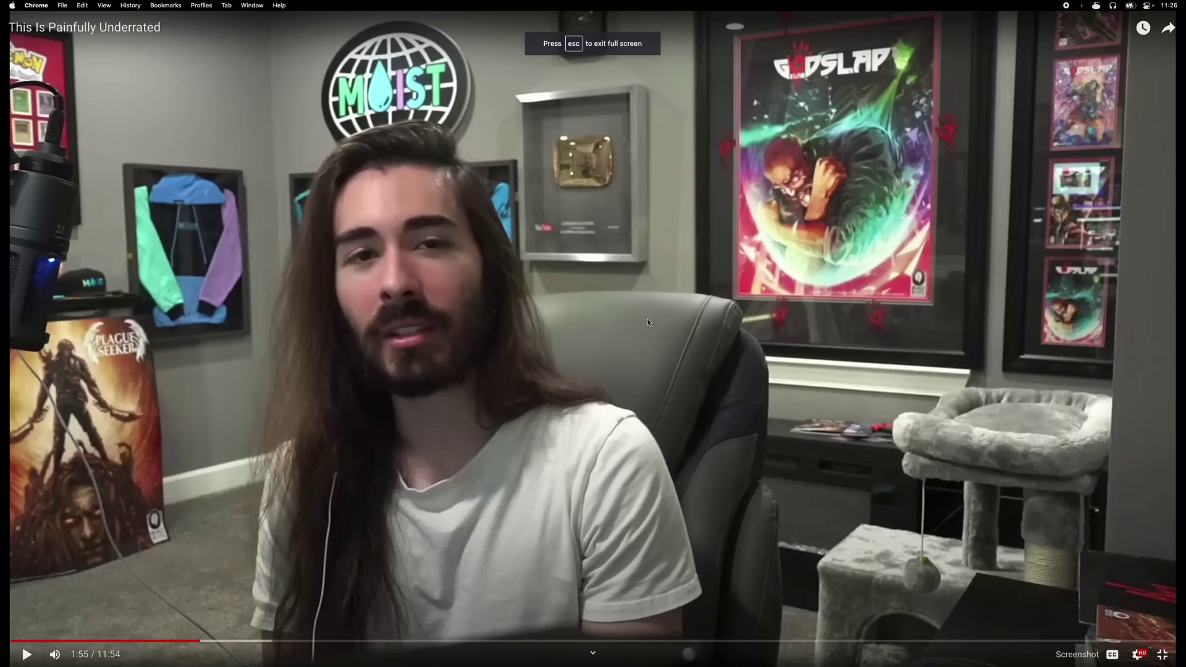
{"action": "scroll", "coordinate": [647, 322], "scroll_direction": "down", "scroll_amount": 2}
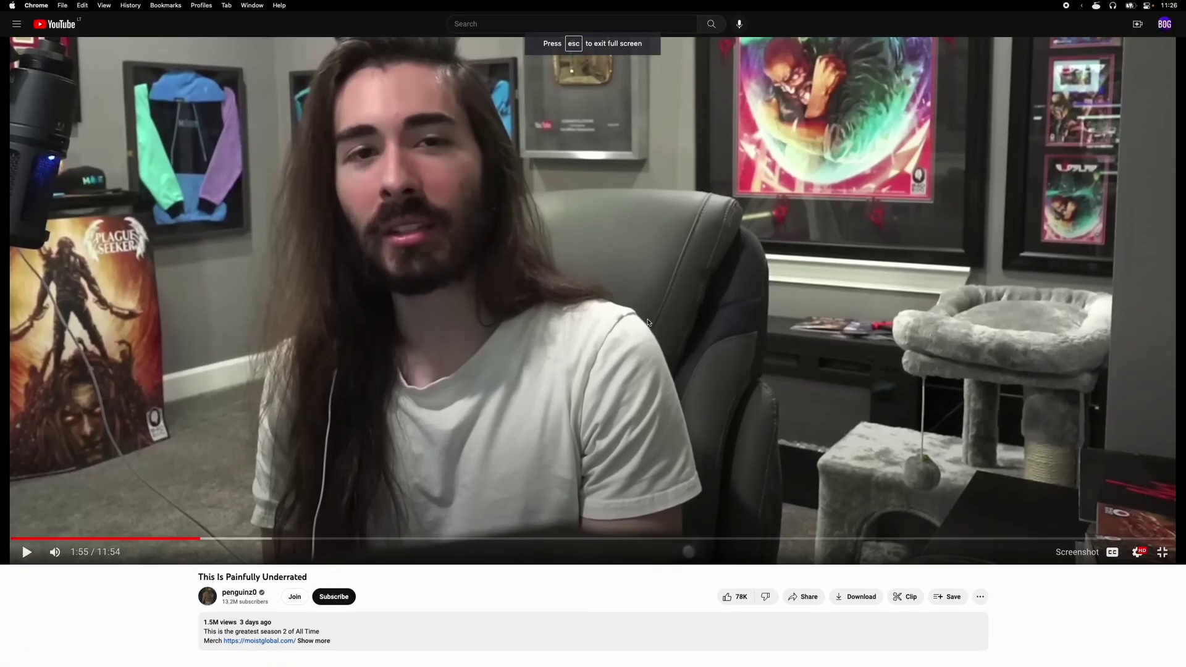
{"action": "scroll", "coordinate": [648, 322], "scroll_direction": "up", "scroll_amount": 1}
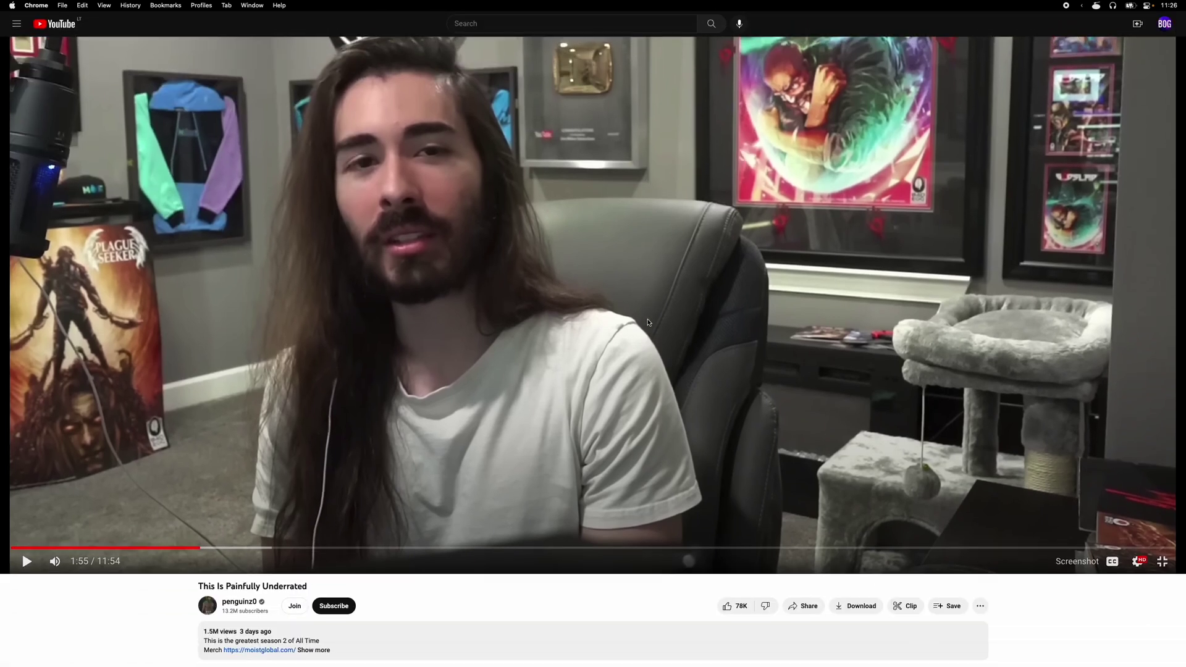
{"action": "scroll", "coordinate": [648, 323], "scroll_direction": "up", "scroll_amount": 1}
{"action": "scroll", "coordinate": [648, 322], "scroll_direction": "down", "scroll_amount": 1}
{"action": "scroll", "coordinate": [648, 322], "scroll_direction": "up", "scroll_amount": 1}
{"action": "scroll", "coordinate": [648, 322], "scroll_direction": "down", "scroll_amount": 1}
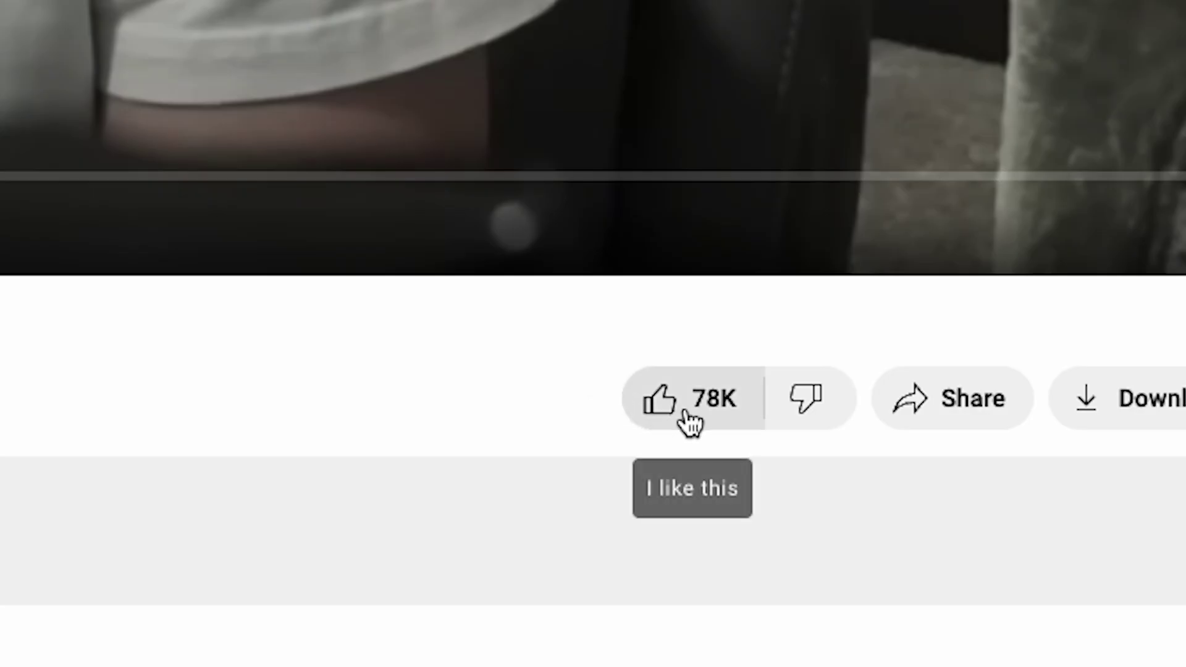
{"action": "left_click", "coordinate": [734, 600]}
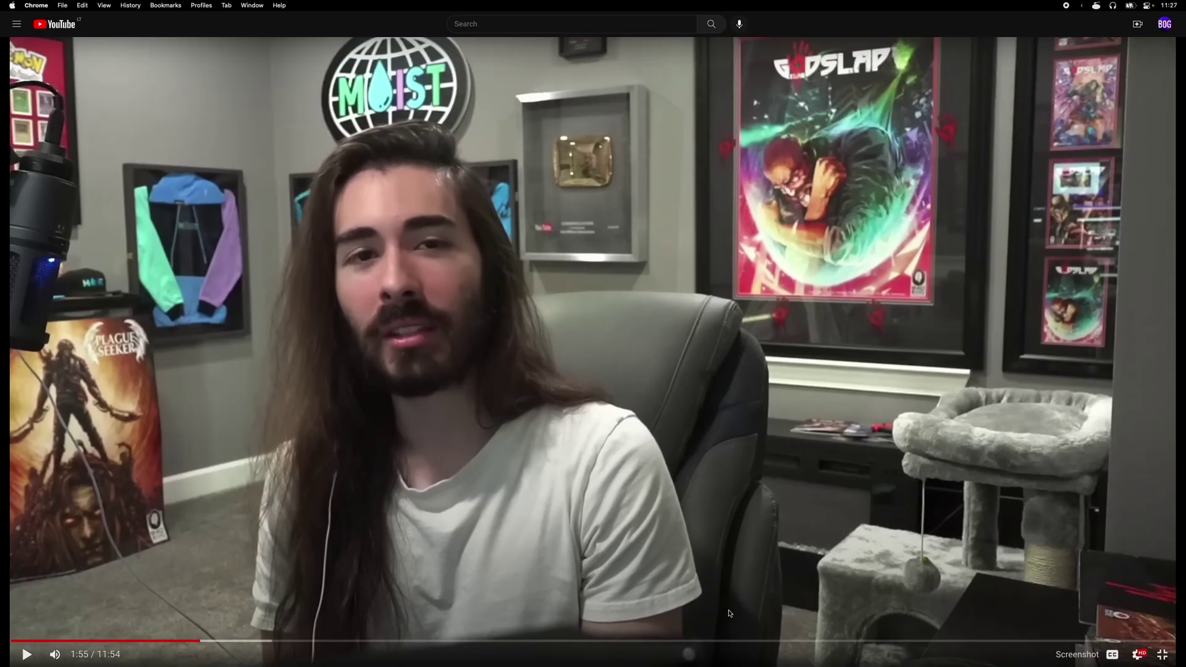
- Raise the two bottom corner points of the Color Fill 3 path so the shape ends higher on the canvas
{"action": "left_click", "coordinate": [657, 533]}
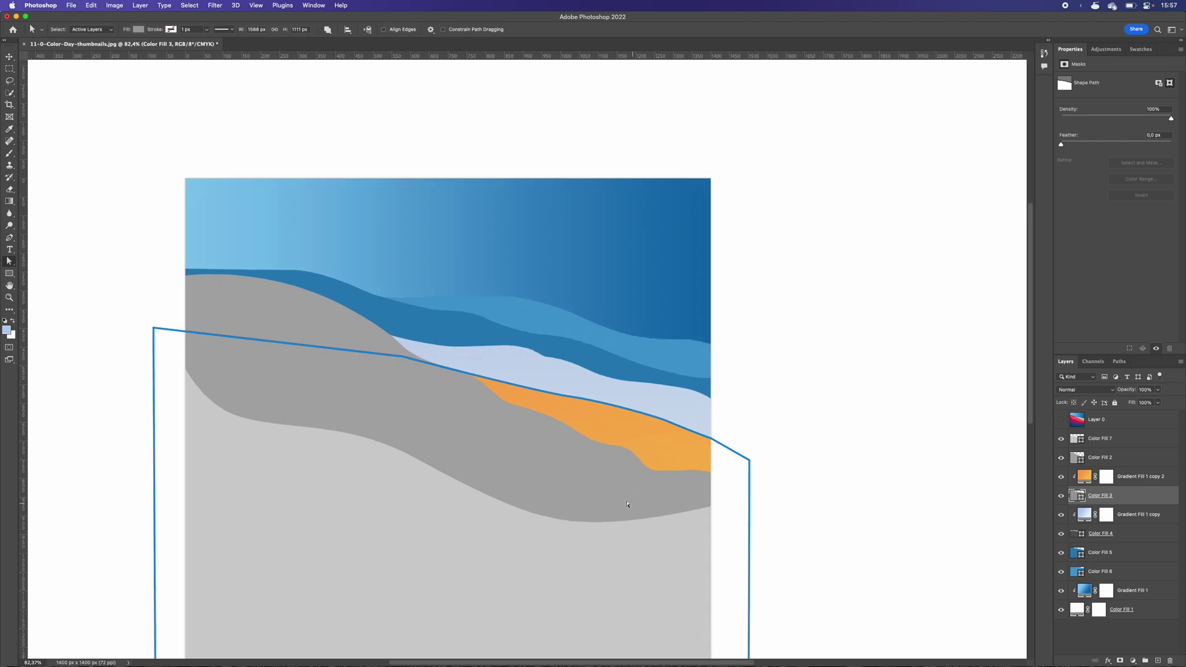
{"action": "key", "text": "ctrl+minus"}
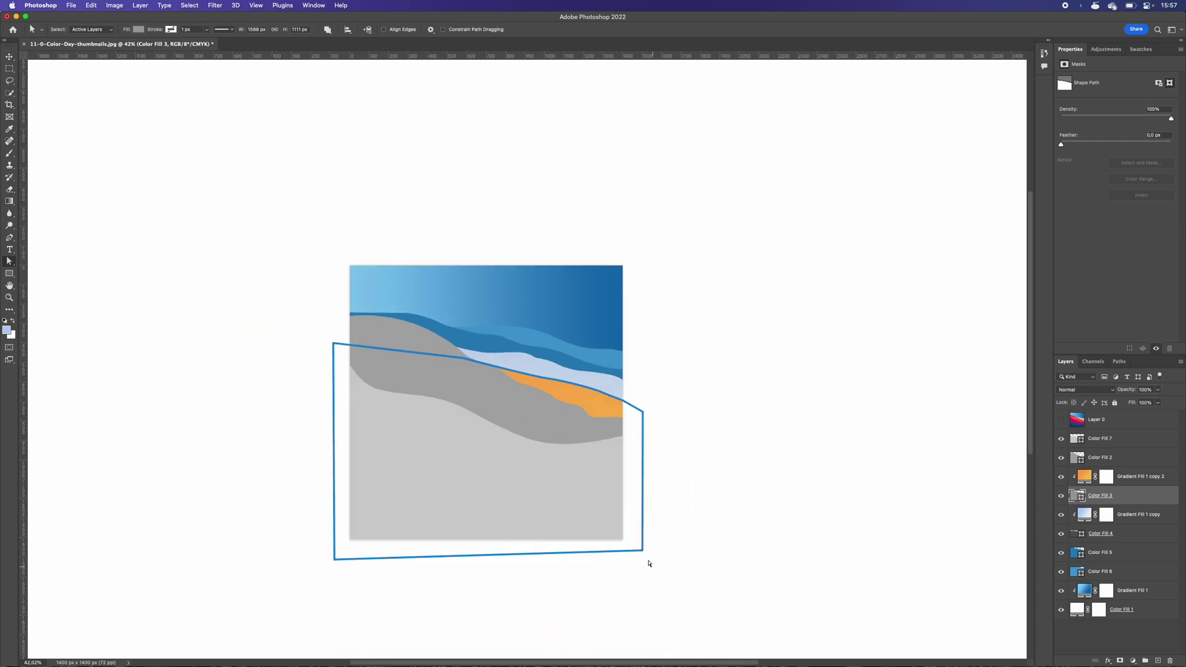
{"action": "left_click_drag", "start_coordinate": [643, 551], "coordinate": [638, 428]}
{"action": "left_click_drag", "start_coordinate": [333, 558], "coordinate": [344, 400]}
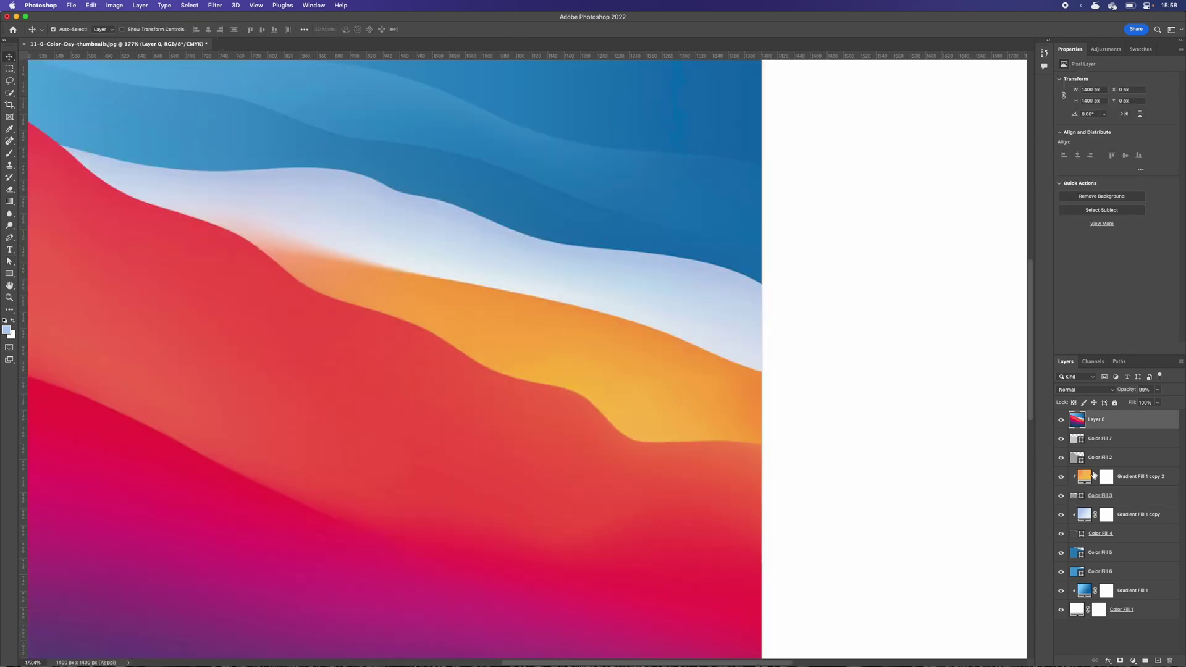
- Open the gradient of Gradient Fill 1 copy 2 for editing and select its first colour stop
{"action": "double_click", "coordinate": [1084, 476]}
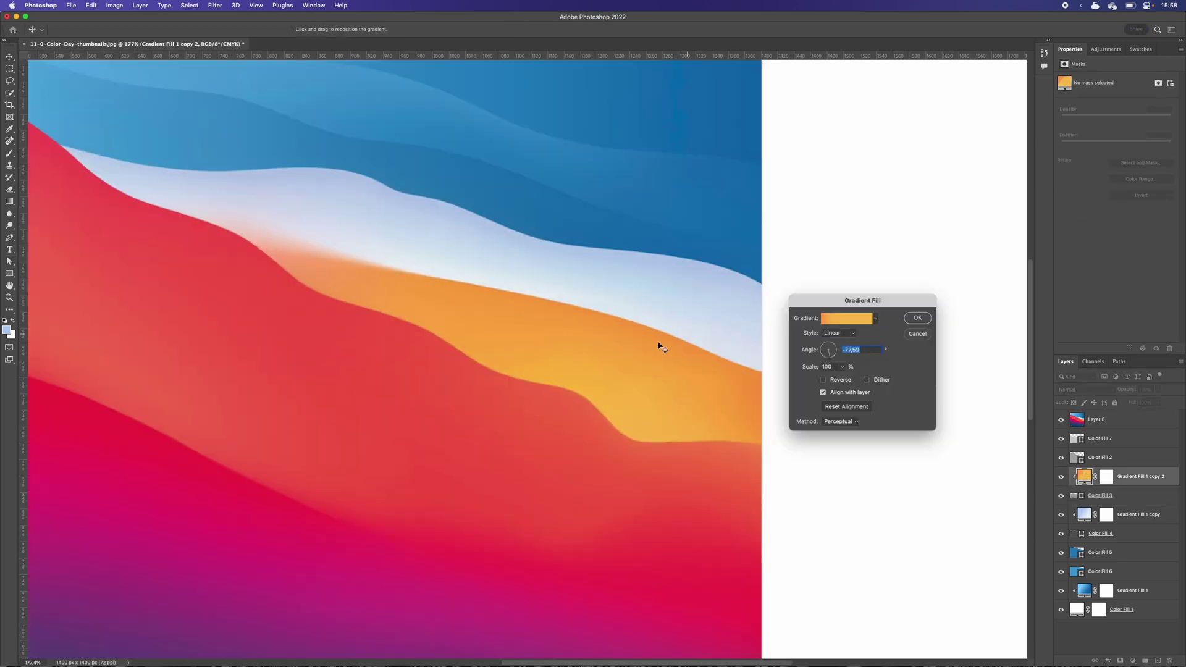
{"action": "left_click", "coordinate": [846, 318]}
{"action": "left_click", "coordinate": [829, 365]}
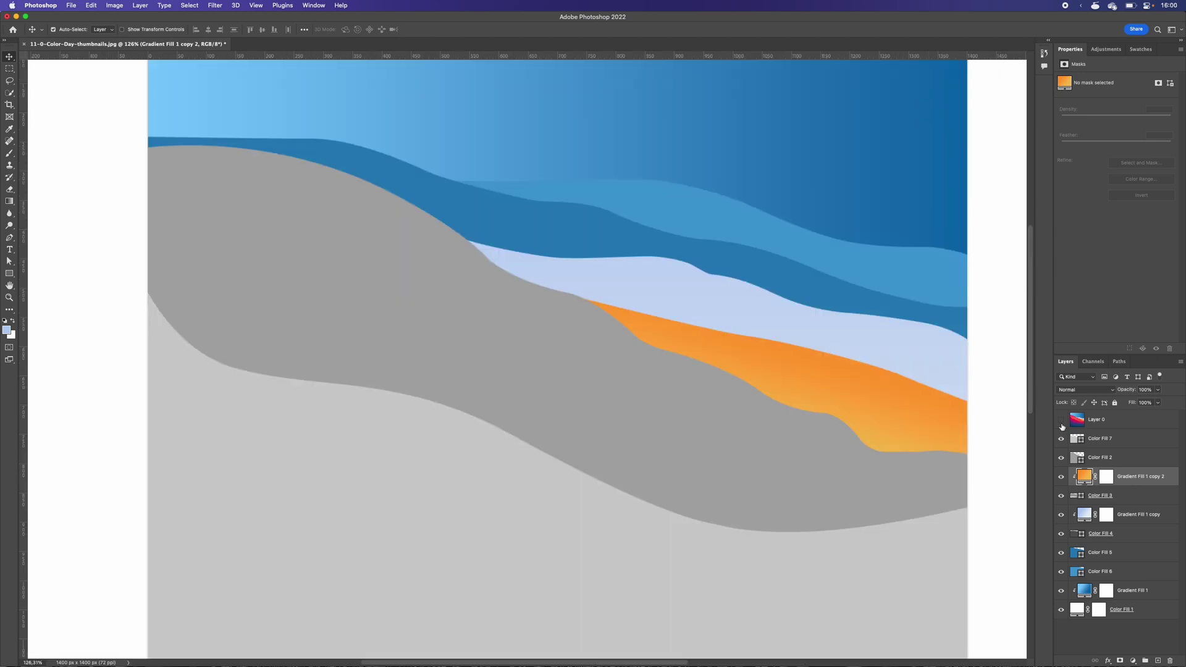
- Toggle Layer 0 on and off to compare the orange gradient with the original wallpaper
{"action": "left_click", "coordinate": [1061, 421]}
{"action": "left_click", "coordinate": [1061, 421]}
{"action": "left_click", "coordinate": [1061, 423]}
{"action": "left_click", "coordinate": [1061, 423]}
{"action": "left_click", "coordinate": [1062, 419]}
- Sample the magenta along the upper edge of the red wave as the foreground colour
{"action": "key", "text": "b"}
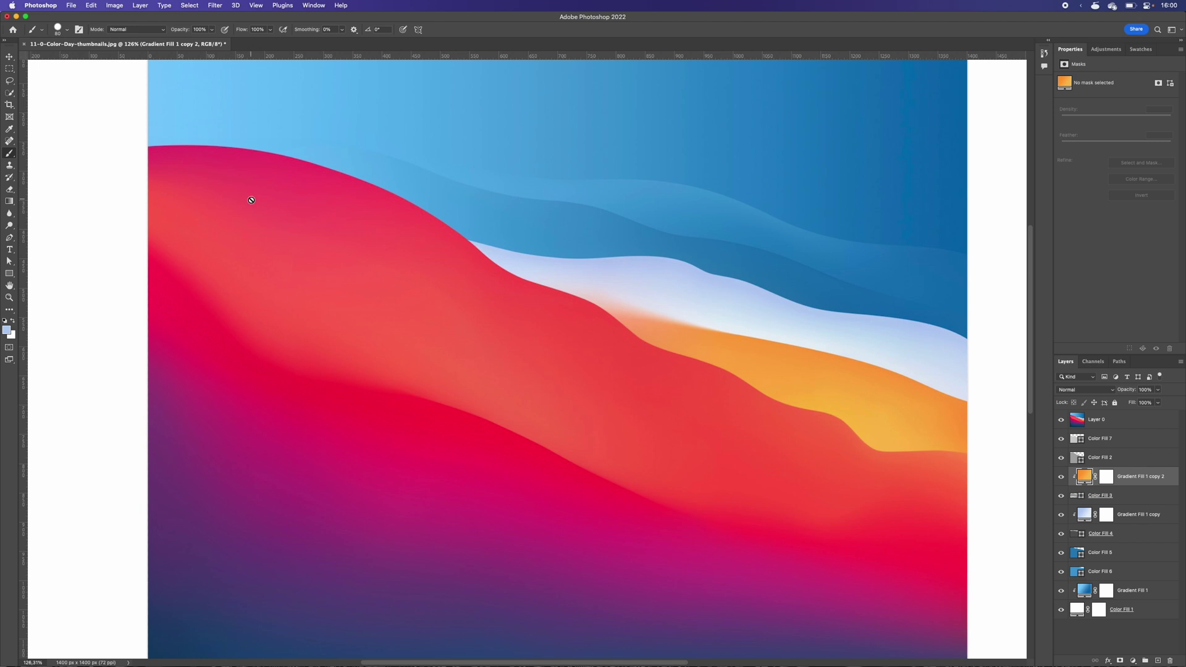
{"action": "left_click", "coordinate": [224, 152], "text": "alt"}
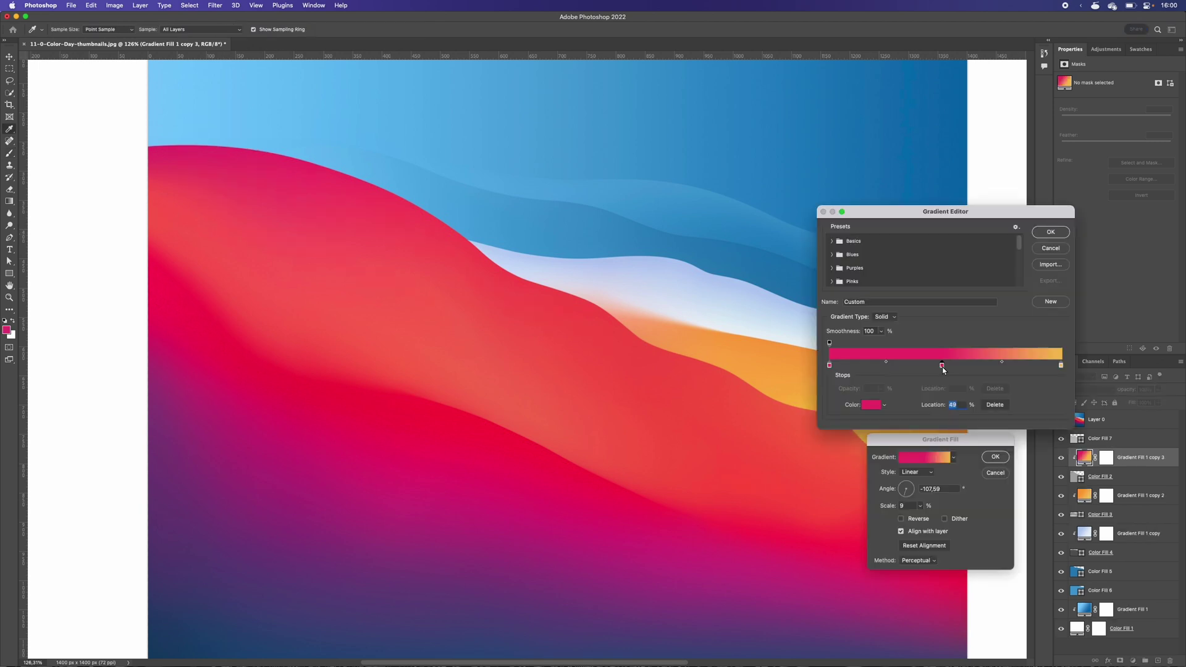
- Recolour the middle stop of Gradient Fill 1 copy 3 with red tones sampled from the red wave, placing it at 30%
{"action": "double_click", "coordinate": [942, 365]}
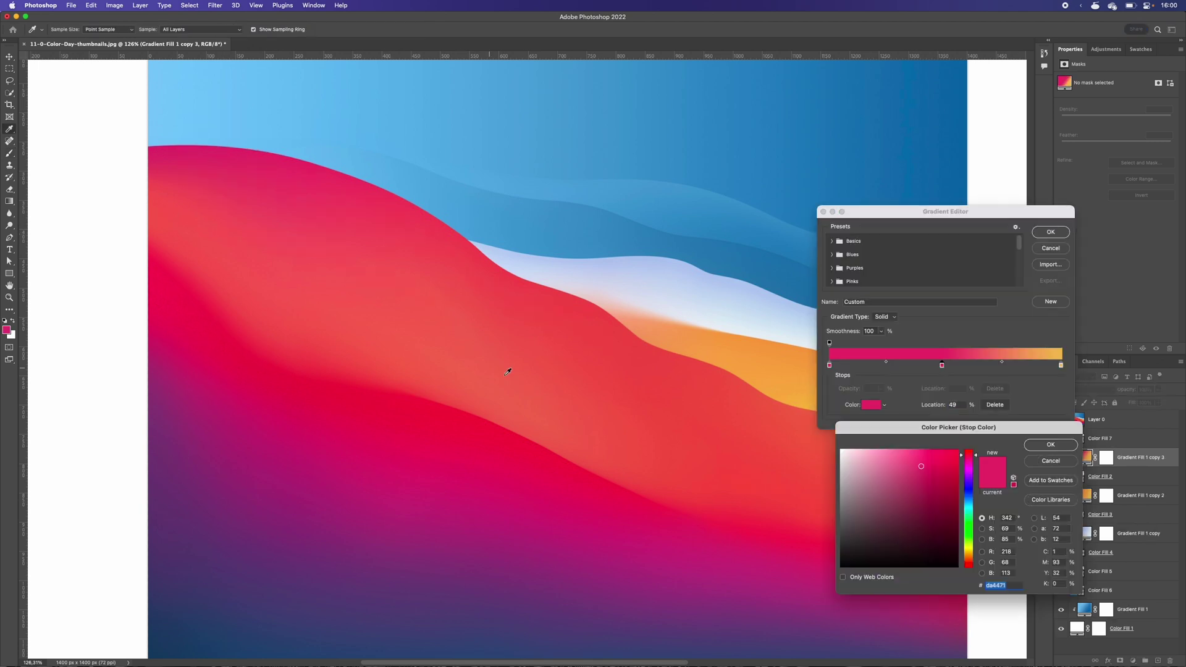
{"action": "left_click", "coordinate": [505, 402]}
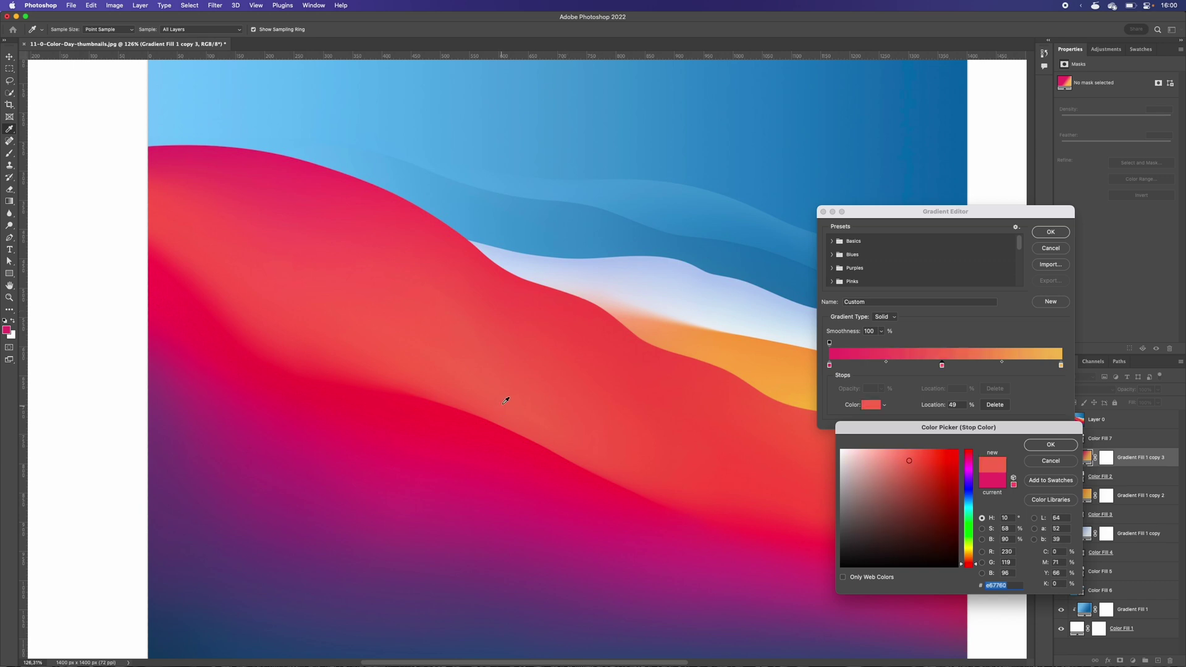
{"action": "left_click", "coordinate": [1041, 445]}
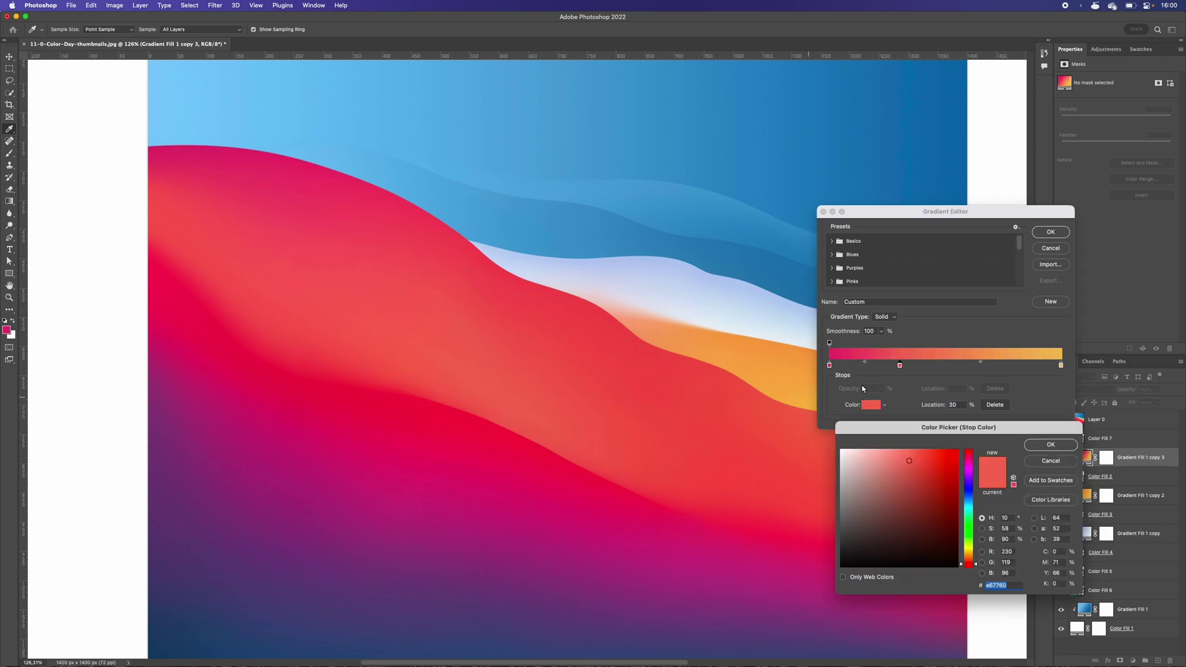
{"action": "left_click_drag", "start_coordinate": [938, 211], "coordinate": [1047, 240]}
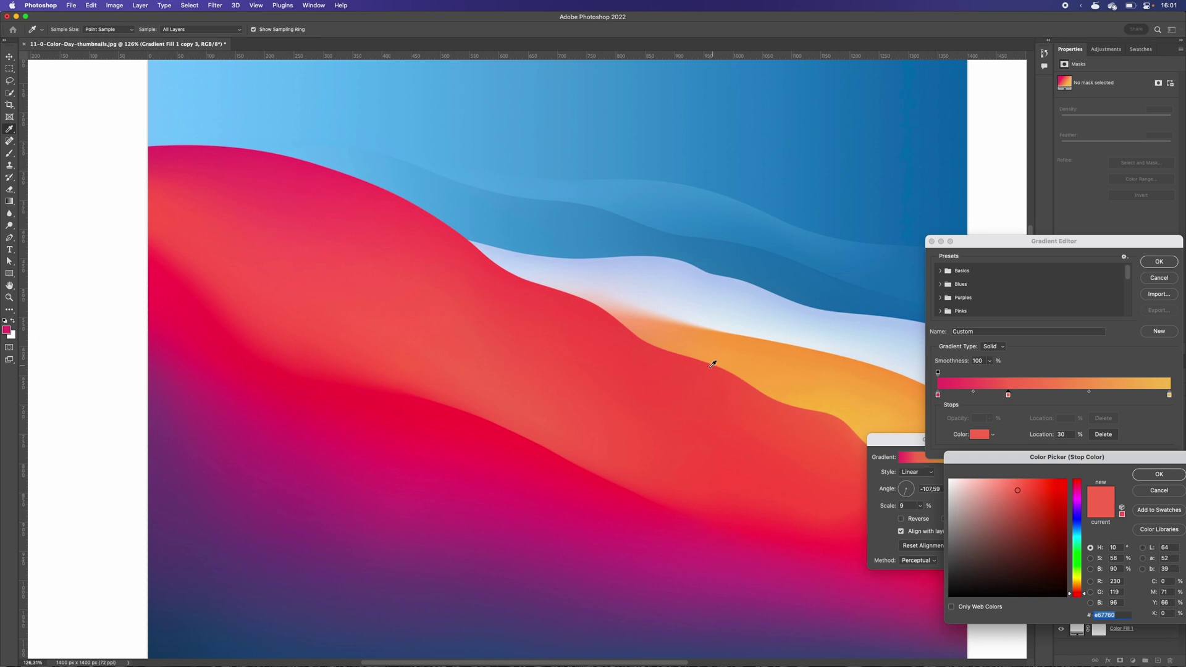
{"action": "left_click", "coordinate": [734, 367]}
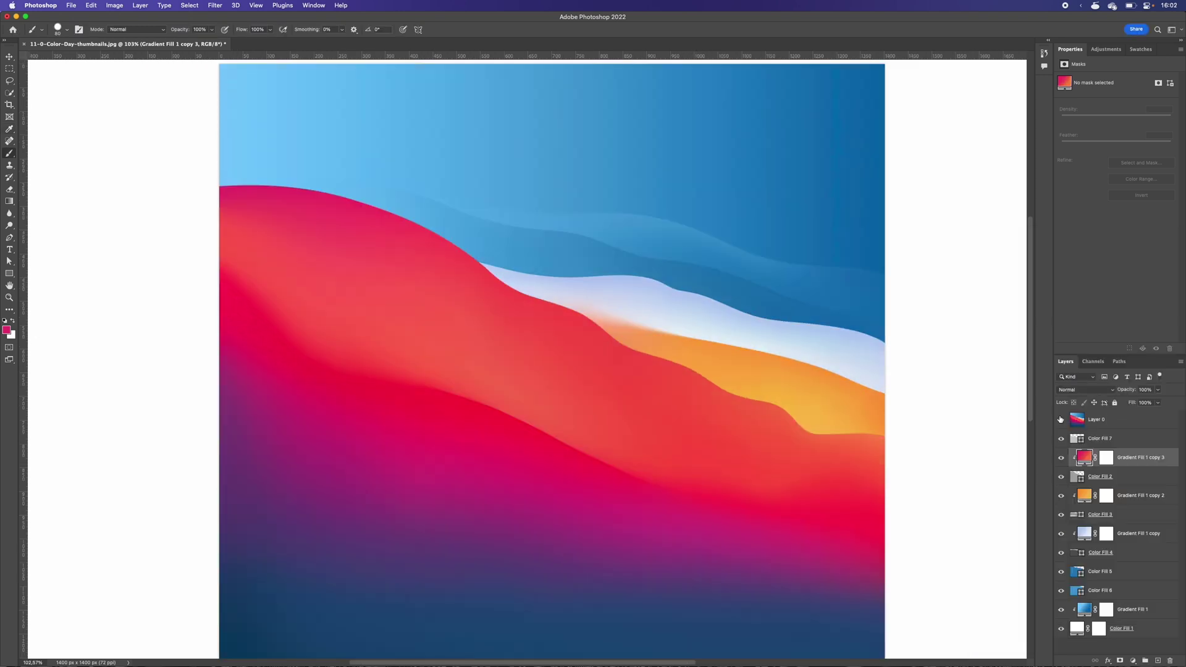
- Compare the red wave with Layer 0, isolating Gradient Fill 1 copy 3 and its shape before restoring the other layers
{"action": "left_click", "coordinate": [1060, 419]}
{"action": "left_click", "coordinate": [1060, 419]}
{"action": "key", "text": "v"}
{"action": "left_click", "coordinate": [1061, 458], "text": "alt"}
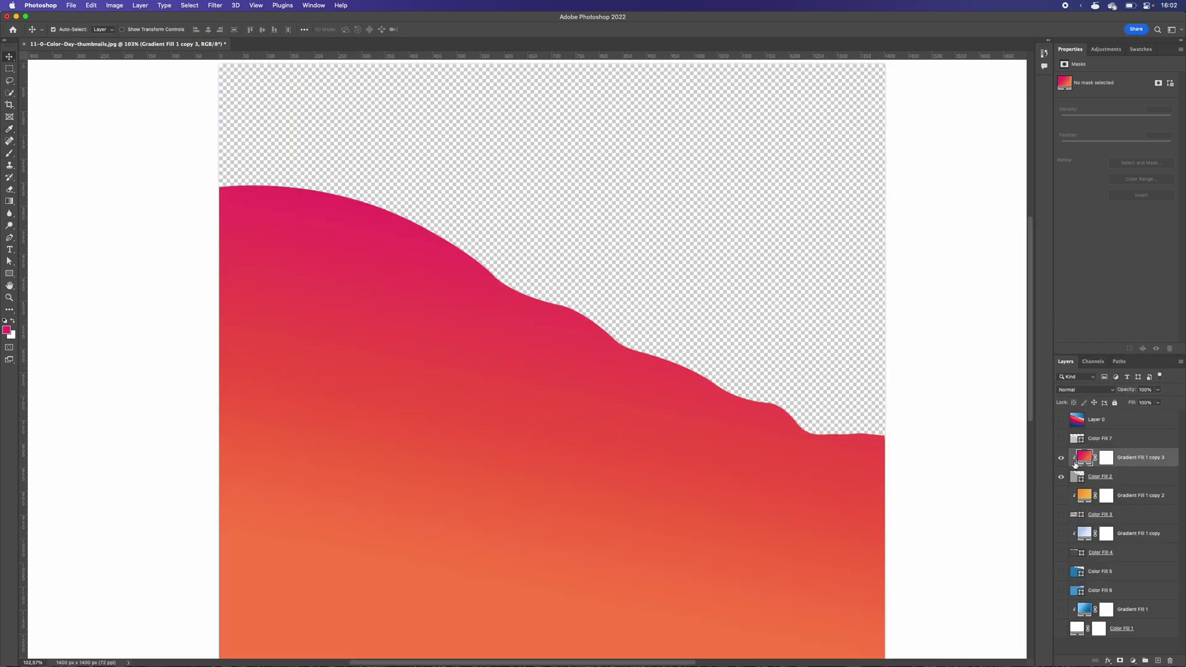
{"action": "left_click", "coordinate": [1061, 462], "text": "alt"}
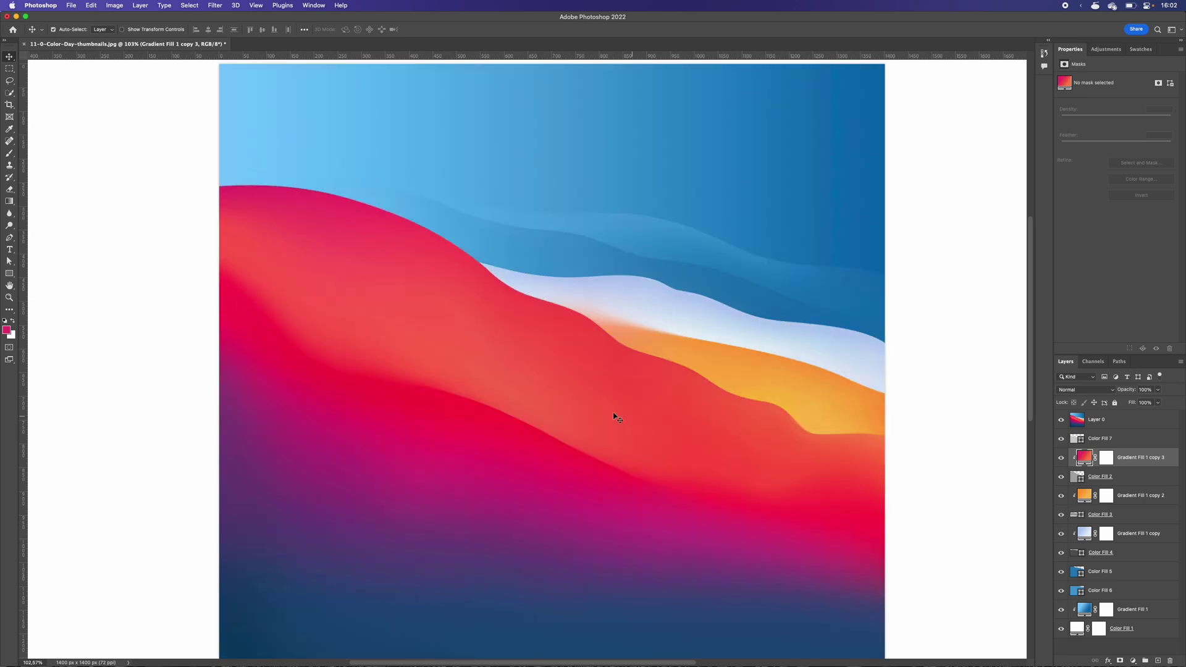
- Recolour the 64% and end stops of Gradient Fill 1 copy 4 with dark blues sampled from the bottom of the wallpaper
{"action": "scroll", "coordinate": [514, 378], "scroll_direction": "left", "scroll_amount": 1}
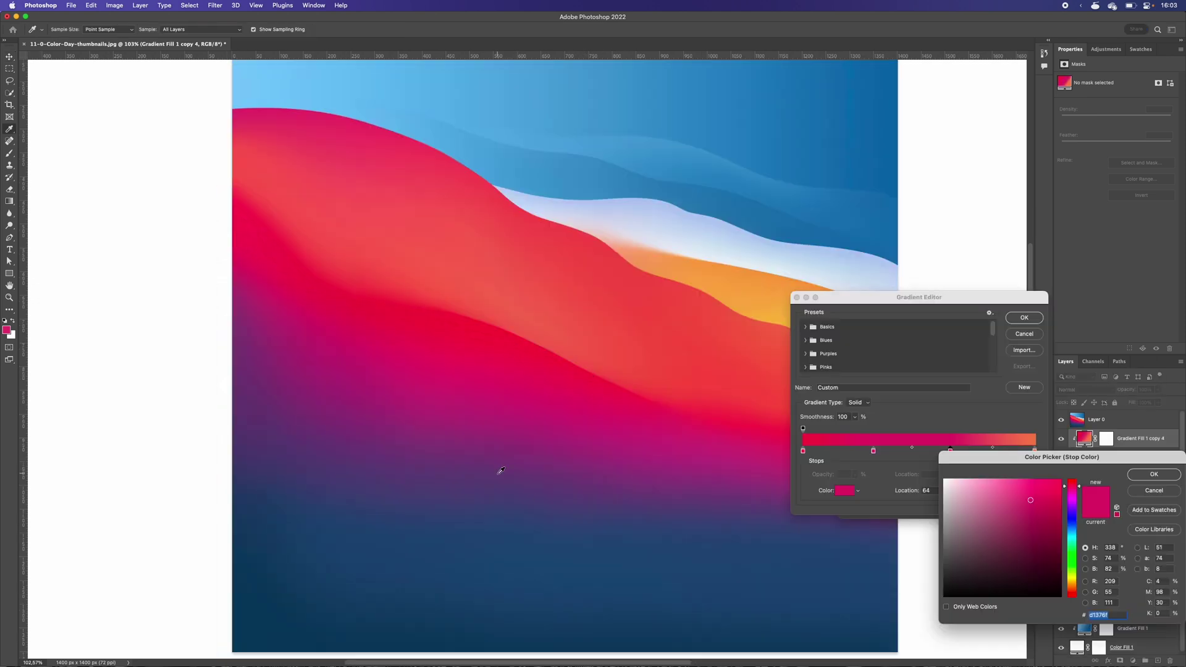
{"action": "left_click", "coordinate": [482, 550]}
{"action": "left_click", "coordinate": [1154, 474]}
{"action": "left_click", "coordinate": [1034, 451]}
{"action": "double_click", "coordinate": [1035, 452]}
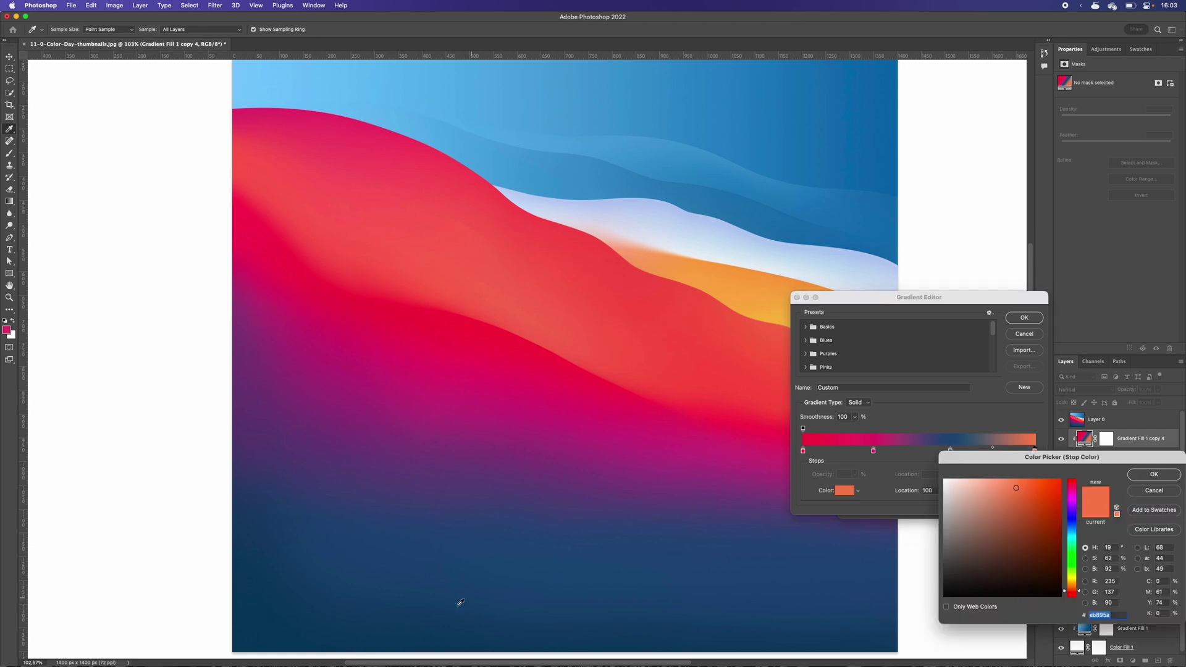
{"action": "left_click", "coordinate": [545, 647]}
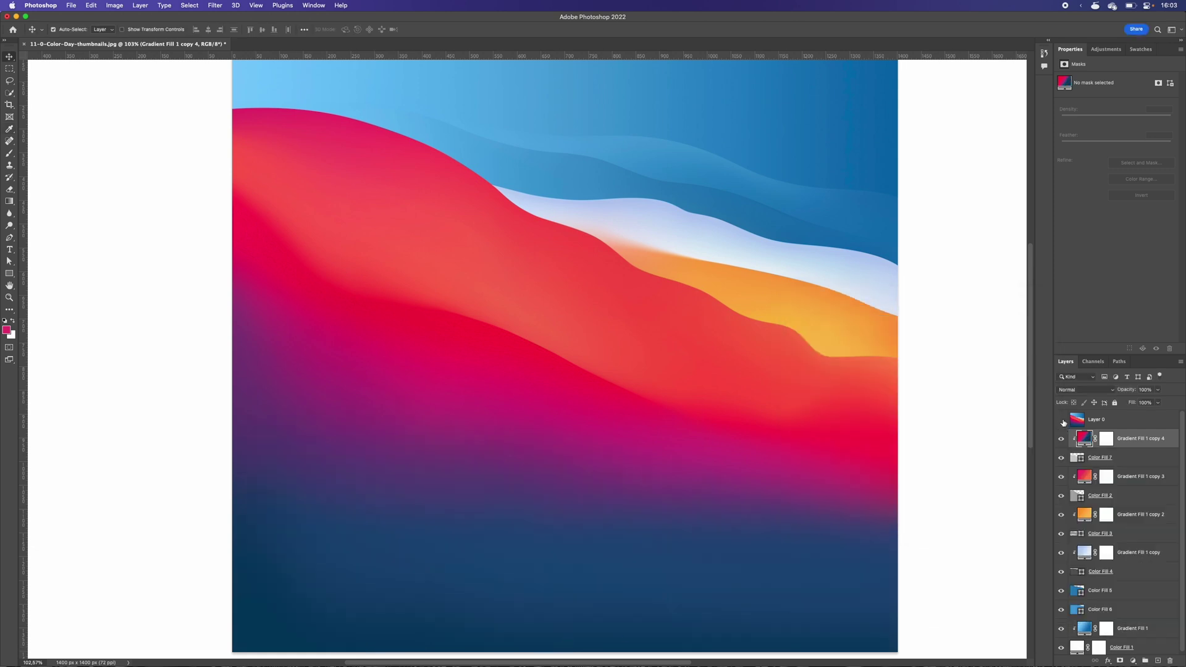
- Hide Layer 0, set the scale of Gradient Fill 1 copy 4 to 100% and shift its gradient upward on the canvas
{"action": "left_click", "coordinate": [1061, 421]}
{"action": "double_click", "coordinate": [1085, 441]}
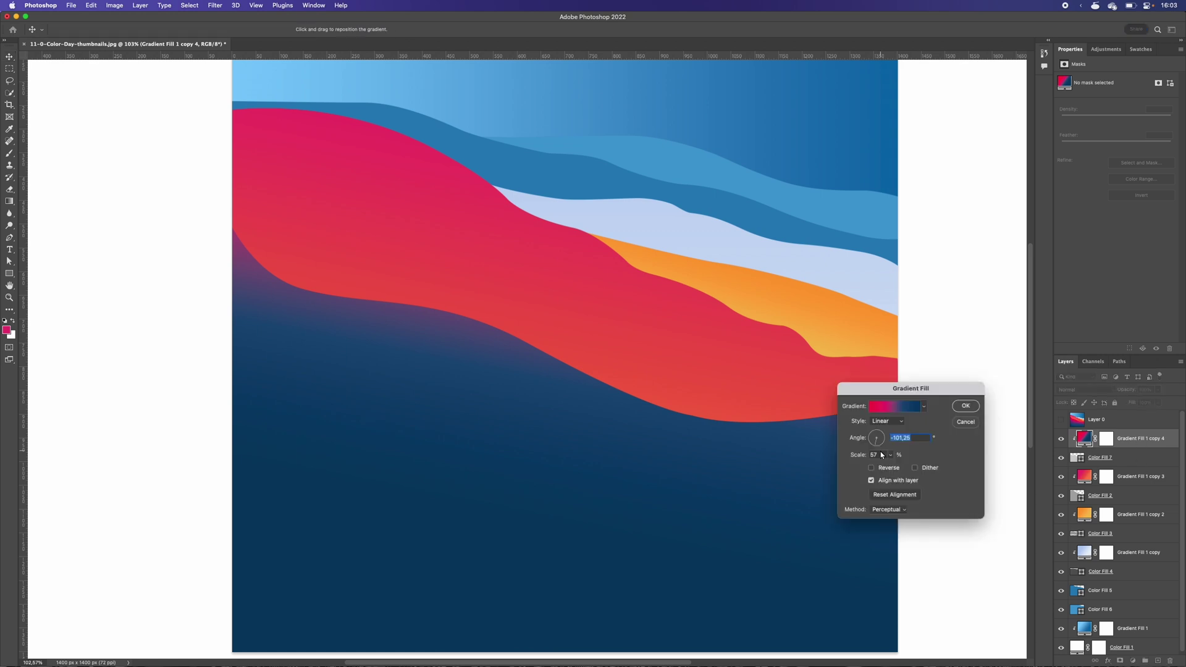
{"action": "left_click", "coordinate": [886, 457]}
{"action": "type", "text": "100"}
{"action": "key", "text": "Tab"}
{"action": "left_click_drag", "start_coordinate": [635, 494], "coordinate": [607, 220]}
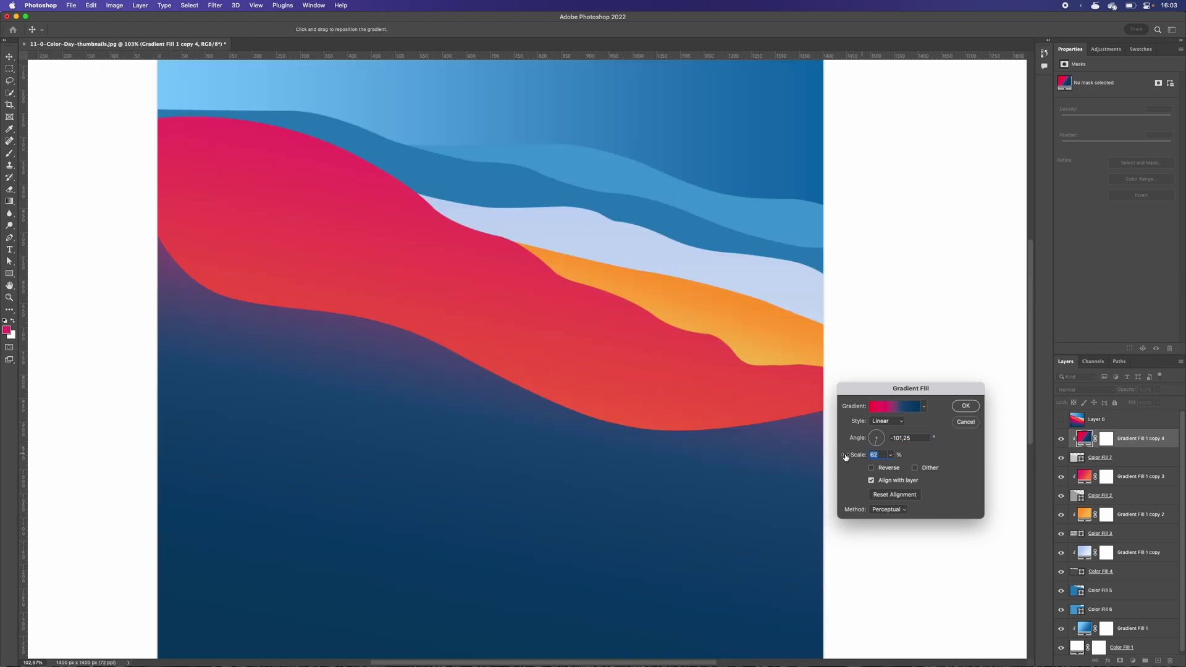
- Increase the scale of Gradient Fill 1 copy 4, reposition it slightly lower on the canvas and open its gradient for editing
{"action": "mouse_move", "coordinate": [848, 456]}
{"action": "left_mouse_down"}
{"action": "mouse_move", "coordinate": [873, 456]}
{"action": "mouse_move", "coordinate": [861, 457]}
{"action": "left_mouse_up"}
{"action": "left_click_drag", "start_coordinate": [669, 472], "coordinate": [617, 512]}
{"action": "left_click", "coordinate": [896, 406]}
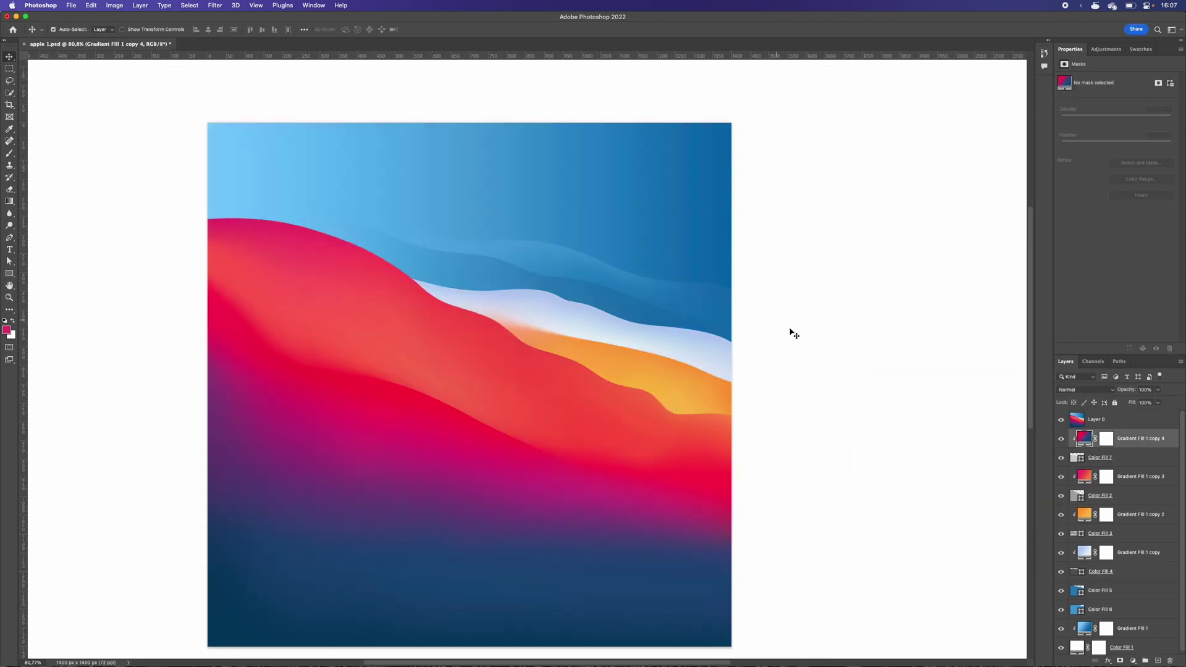
- Toggle Layer 0 repeatedly to compare the recreated Big Sur artwork with the original wallpaper
{"action": "left_click", "coordinate": [1061, 419]}
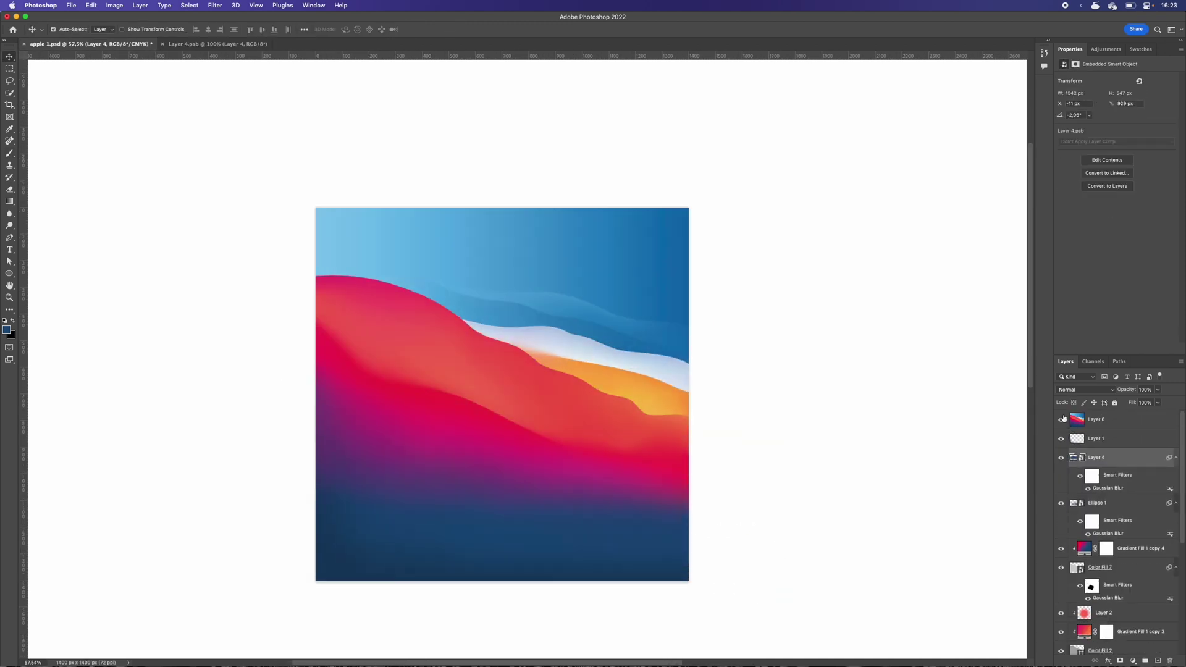
{"action": "left_click", "coordinate": [1062, 420]}
{"action": "left_click", "coordinate": [1062, 420]}
{"action": "left_click", "coordinate": [1062, 419]}
{"action": "left_click", "coordinate": [1062, 419]}
{"action": "left_click", "coordinate": [1062, 420]}
{"action": "left_click", "coordinate": [1062, 419]}
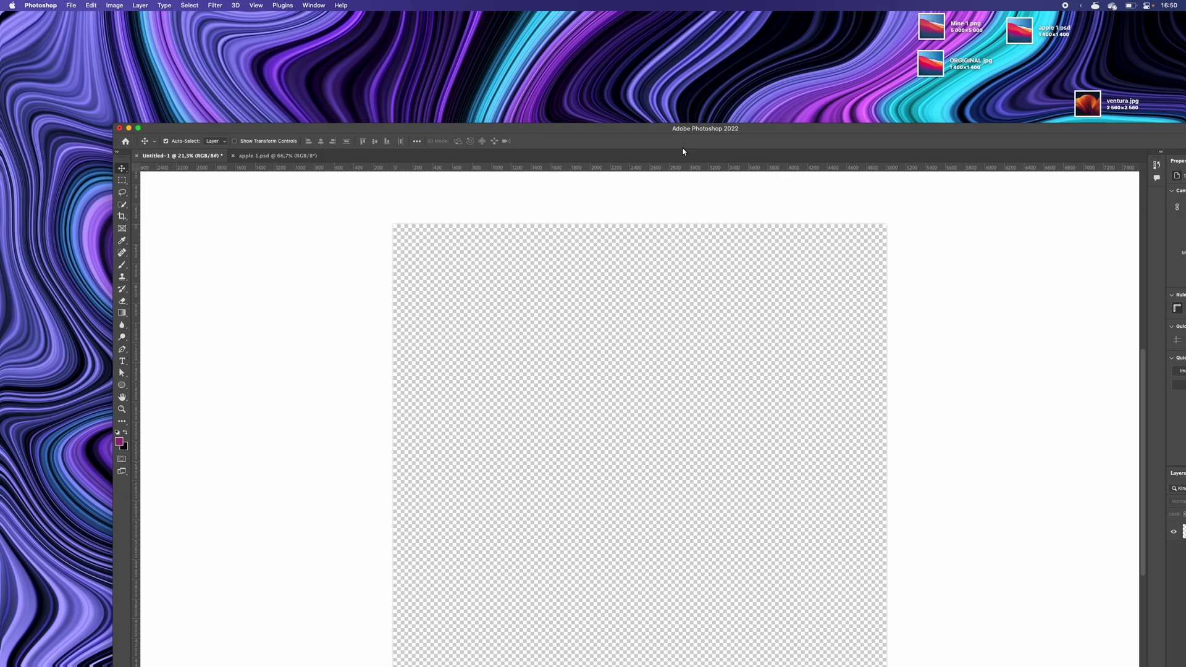
- Place ventura.jpg in the blank 5000 × 5000 px document and scale it to 260.80% so it fills the canvas
{"action": "left_click_drag", "start_coordinate": [958, 161], "coordinate": [611, 322]}
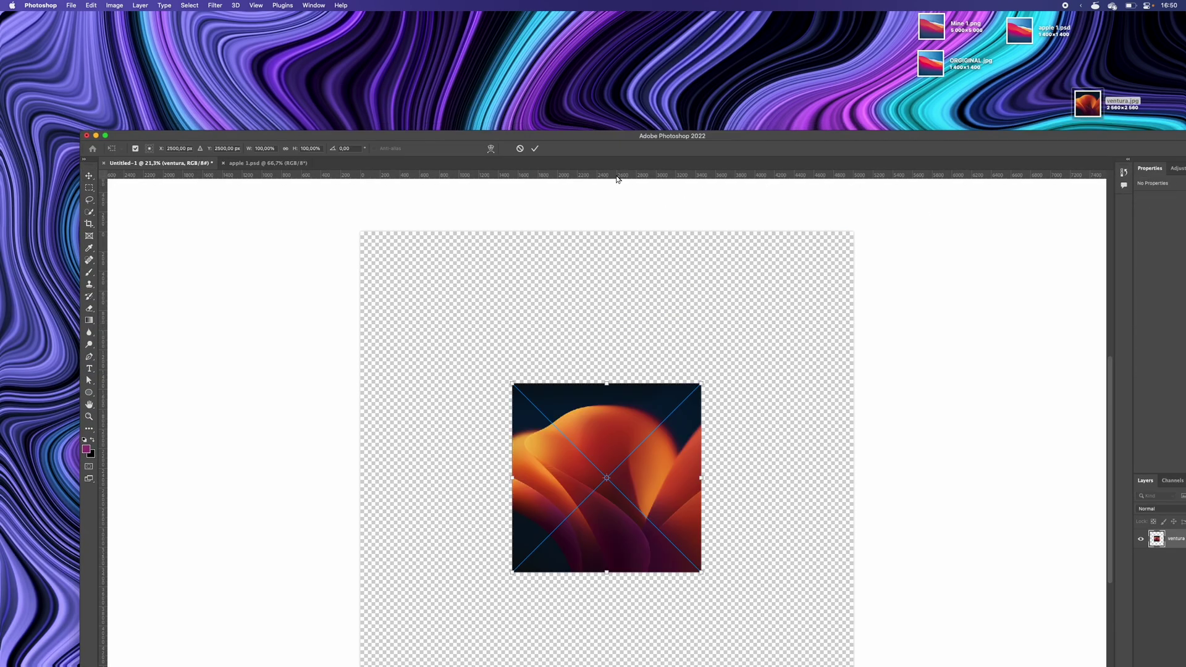
{"action": "double_click", "coordinate": [665, 140]}
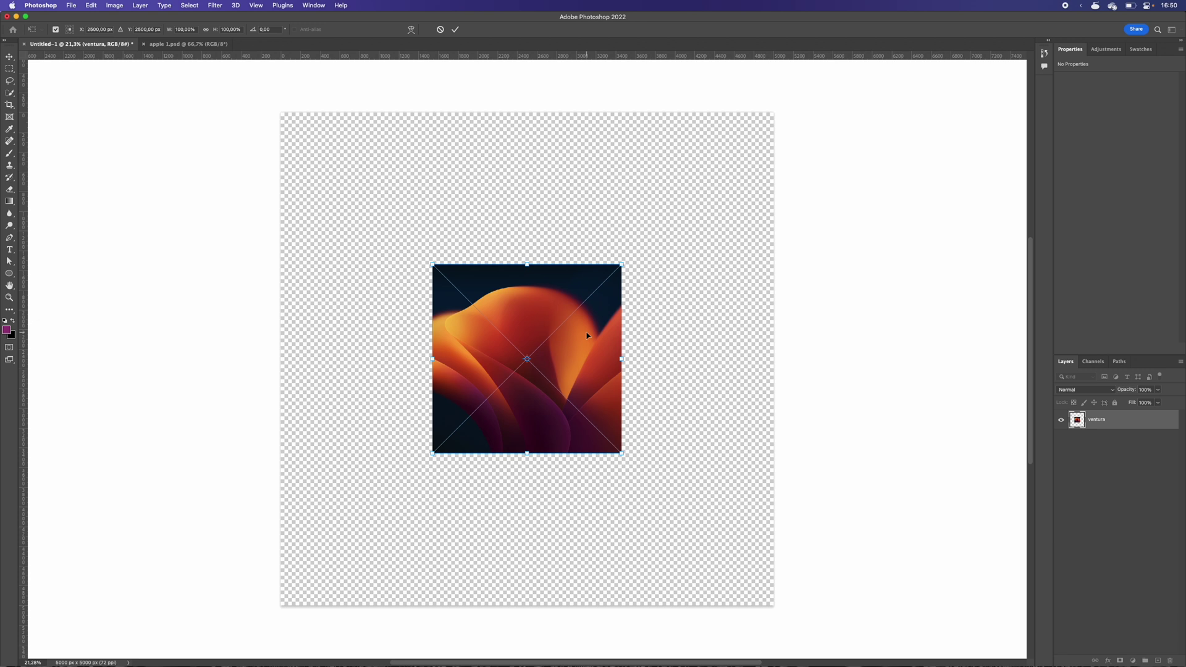
{"action": "key", "text": "Return"}
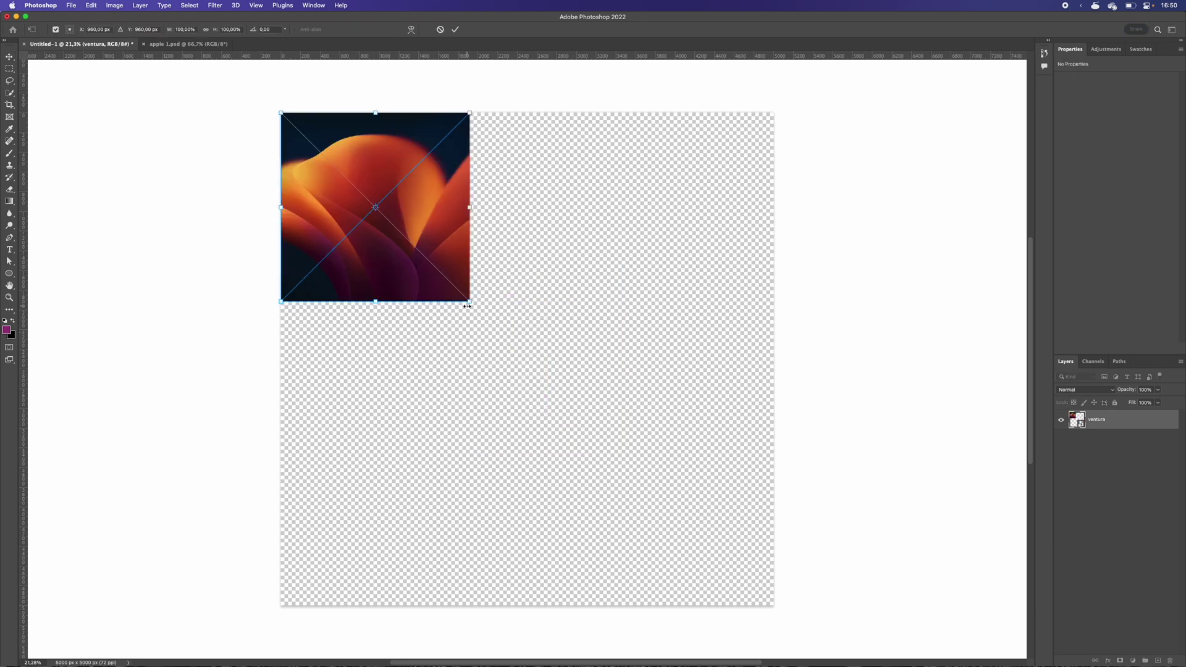
{"action": "left_click_drag", "start_coordinate": [469, 301], "coordinate": [736, 641]}
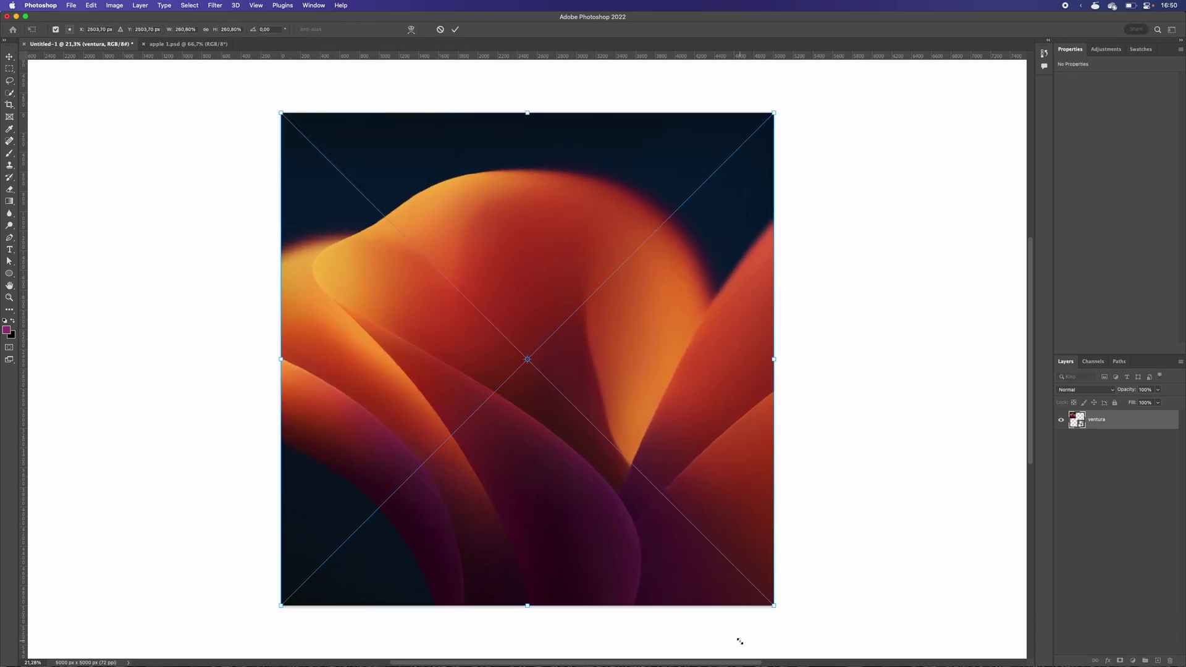
{"action": "key", "text": "Return"}
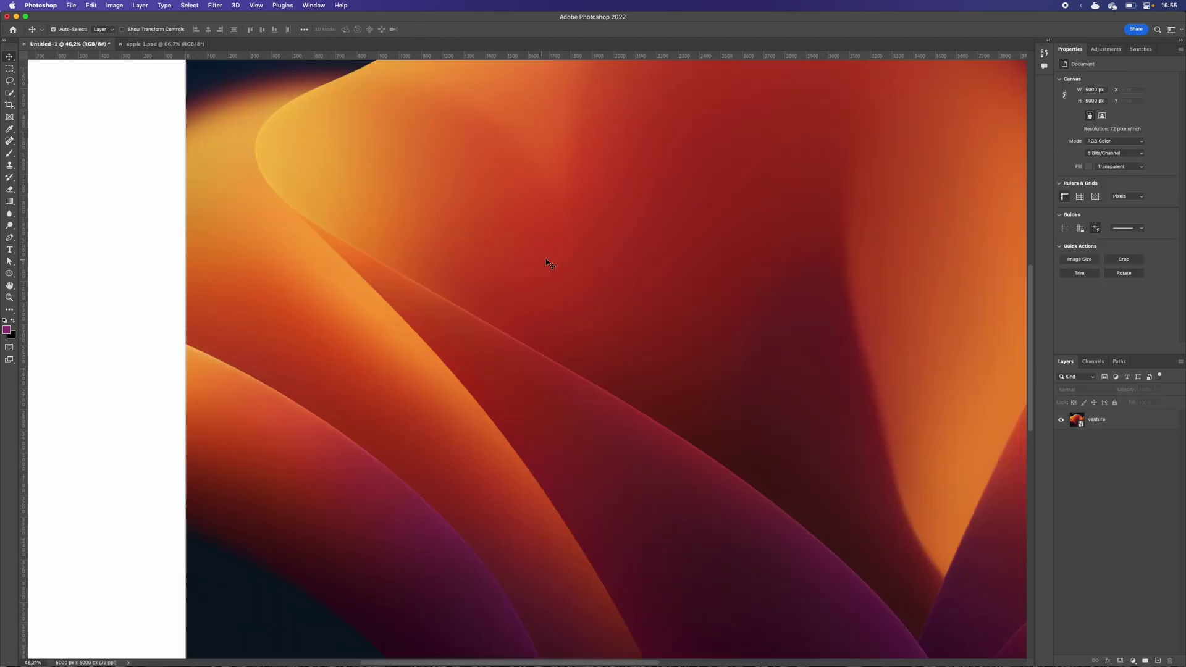
- Examine the Ventura wallpaper's petal edges, thin highlights and colour transitions up close
{"action": "scroll", "coordinate": [546, 260], "scroll_direction": "right", "scroll_amount": 10}
{"action": "scroll", "coordinate": [709, 278], "scroll_direction": "left", "scroll_amount": 8}
{"action": "scroll", "coordinate": [556, 164], "scroll_direction": "left", "scroll_amount": 5}
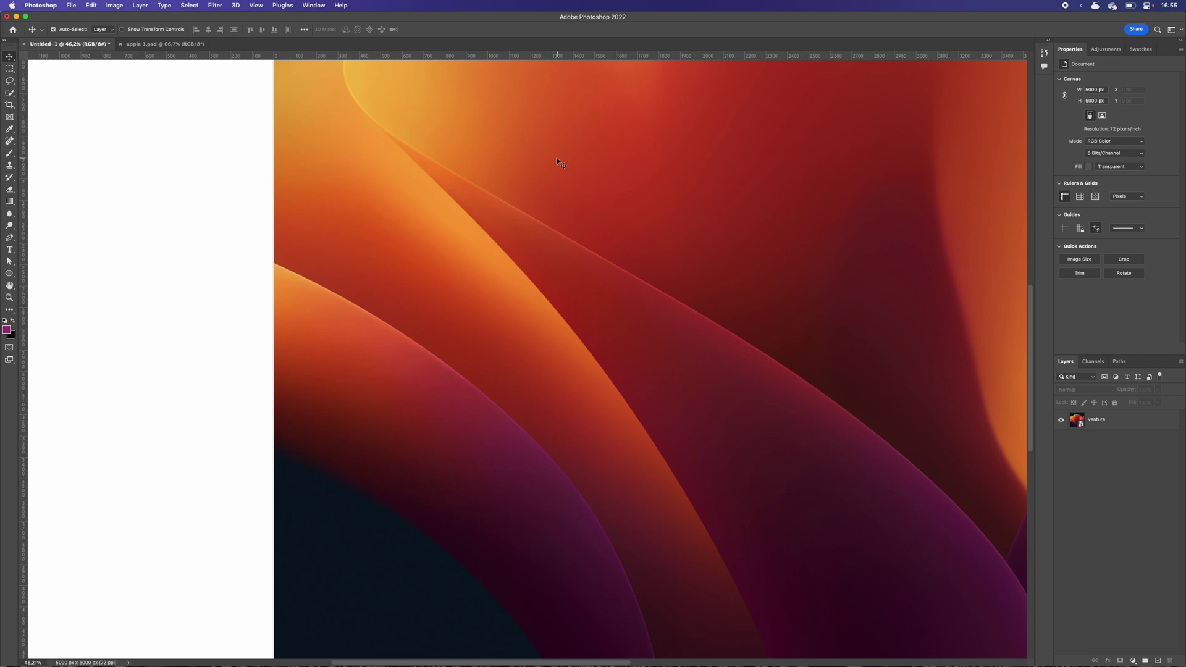
{"action": "scroll", "coordinate": [587, 339], "scroll_direction": "up", "scroll_amount": 5}
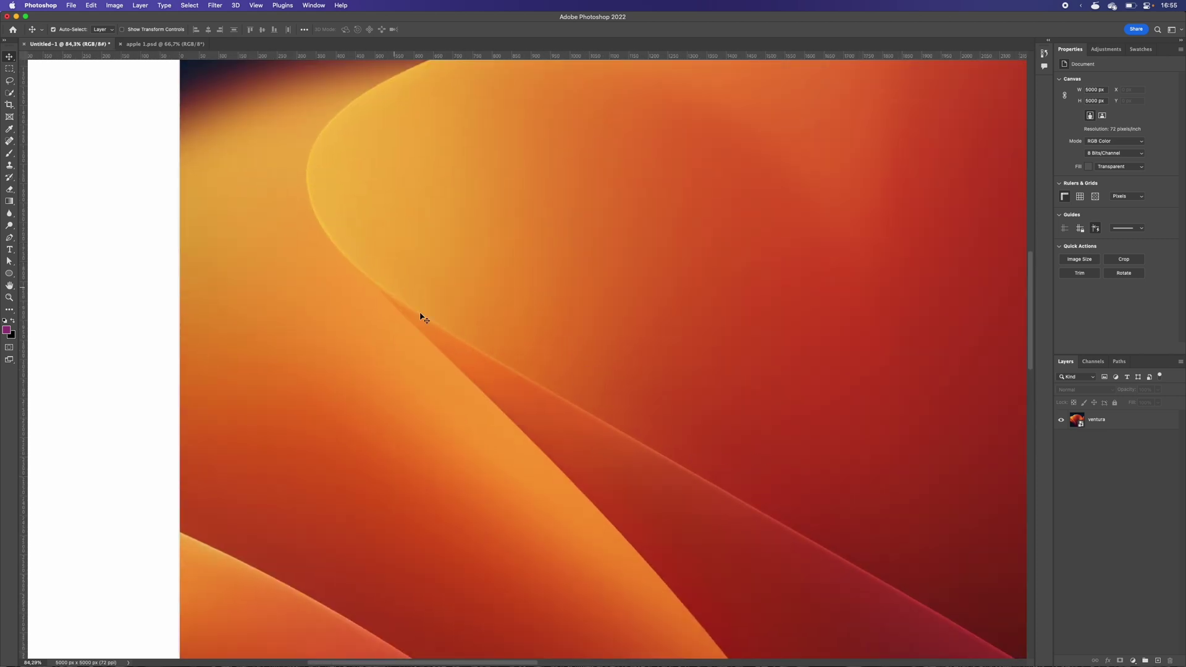
{"action": "scroll", "coordinate": [525, 377], "scroll_direction": "up", "scroll_amount": 5}
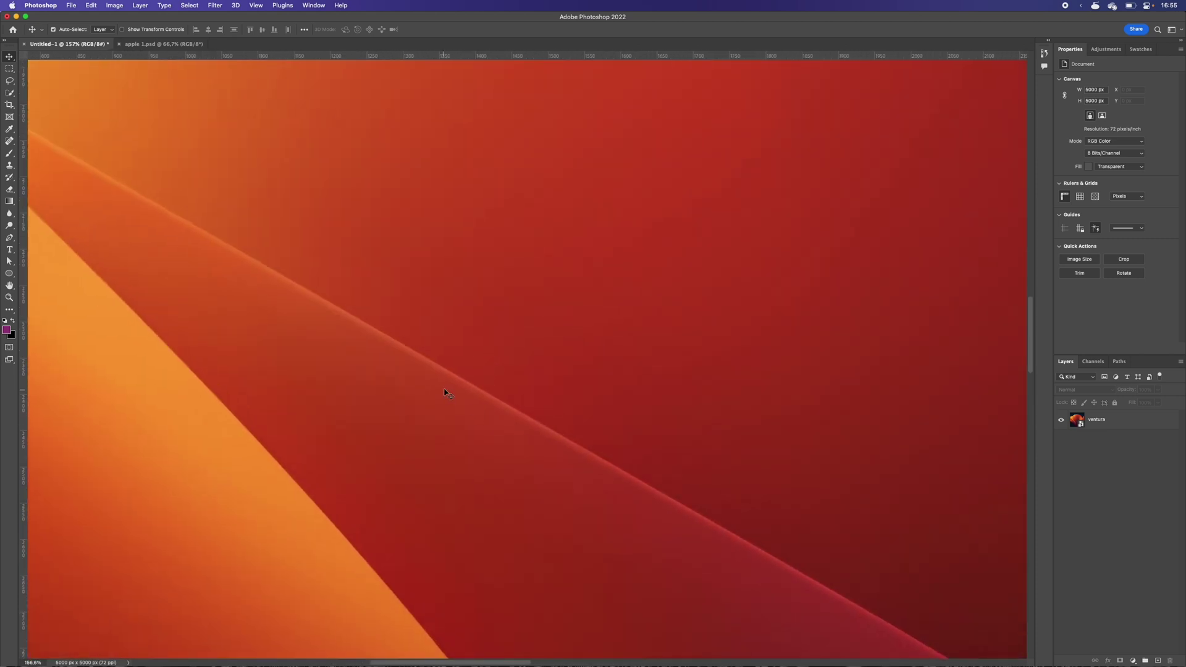
{"action": "scroll", "coordinate": [454, 396], "scroll_direction": "up", "scroll_amount": 2}
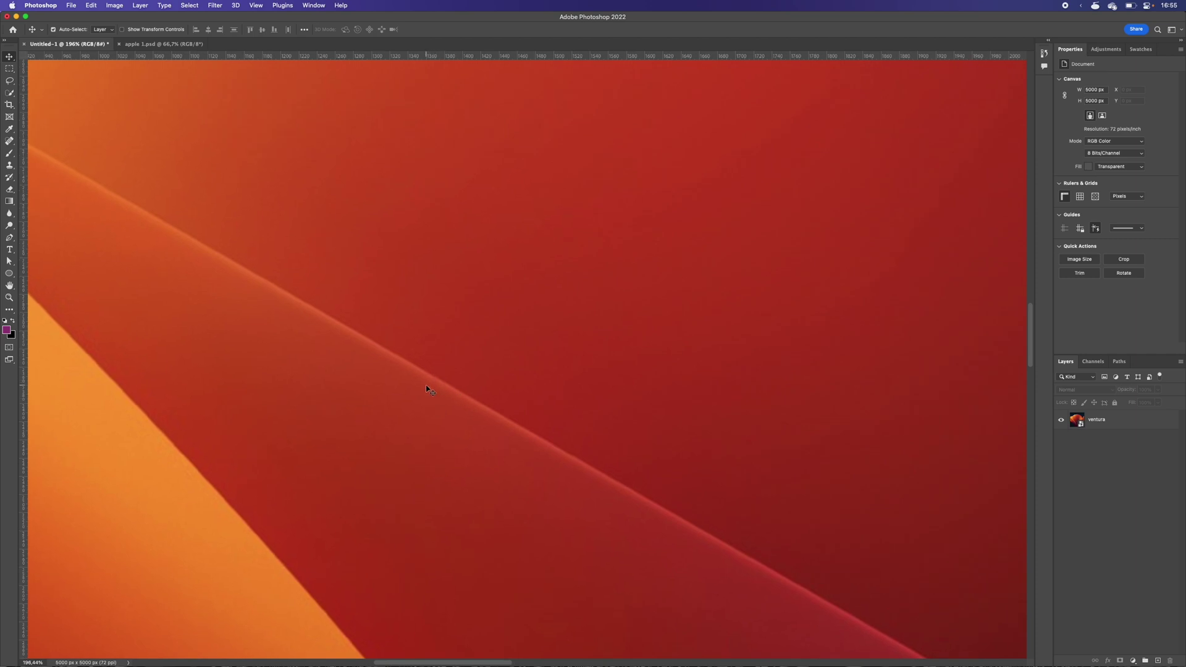
{"action": "scroll", "coordinate": [462, 447], "scroll_direction": "up", "scroll_amount": 3}
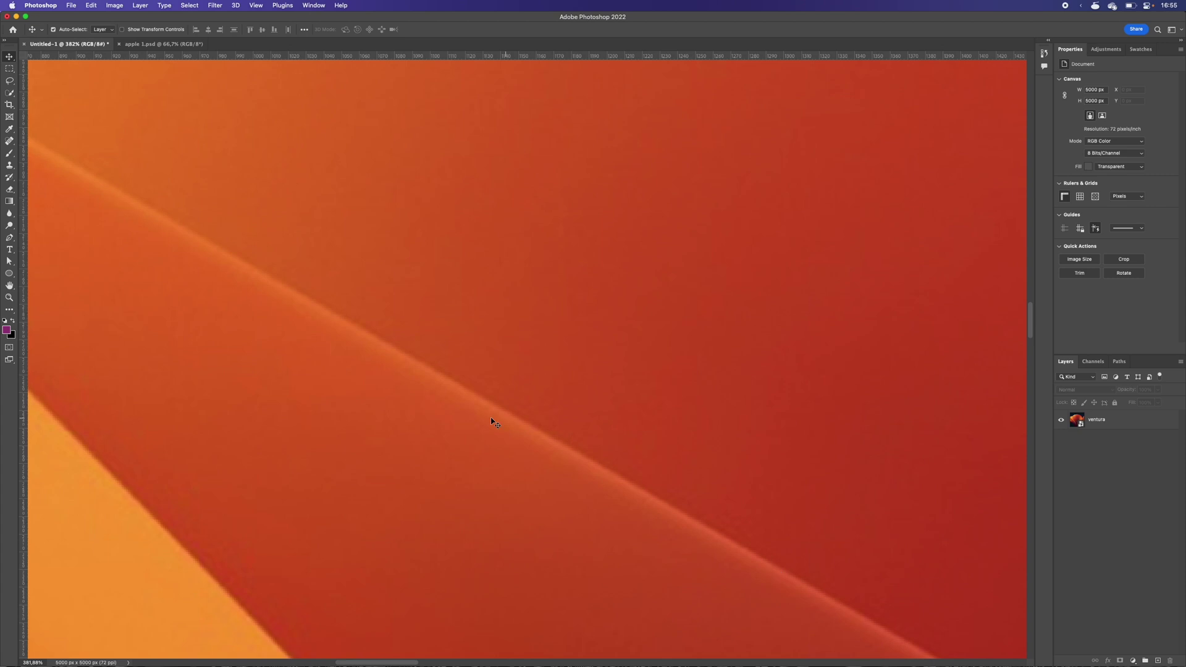
{"action": "scroll", "coordinate": [581, 455], "scroll_direction": "down", "scroll_amount": 15}
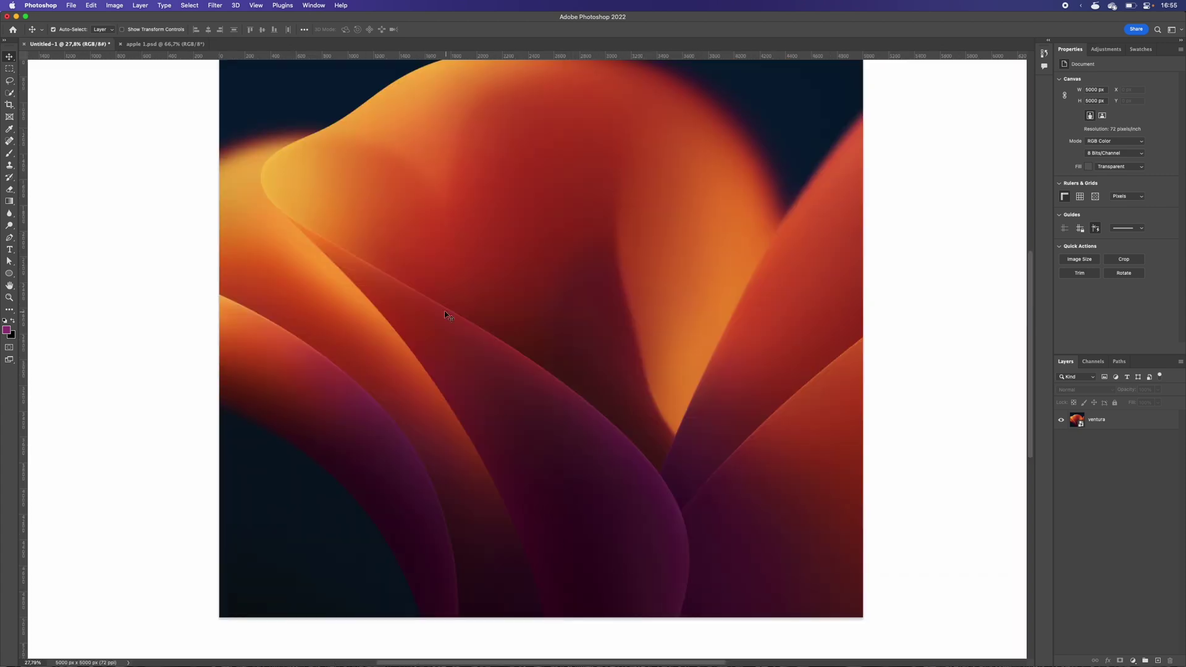
- Examine the lower petals and the dark lower-left corner of the Ventura wallpaper to plan the first shape
{"action": "scroll", "coordinate": [580, 485], "scroll_direction": "up", "scroll_amount": 2}
{"action": "scroll", "coordinate": [702, 540], "scroll_direction": "down", "scroll_amount": 3}
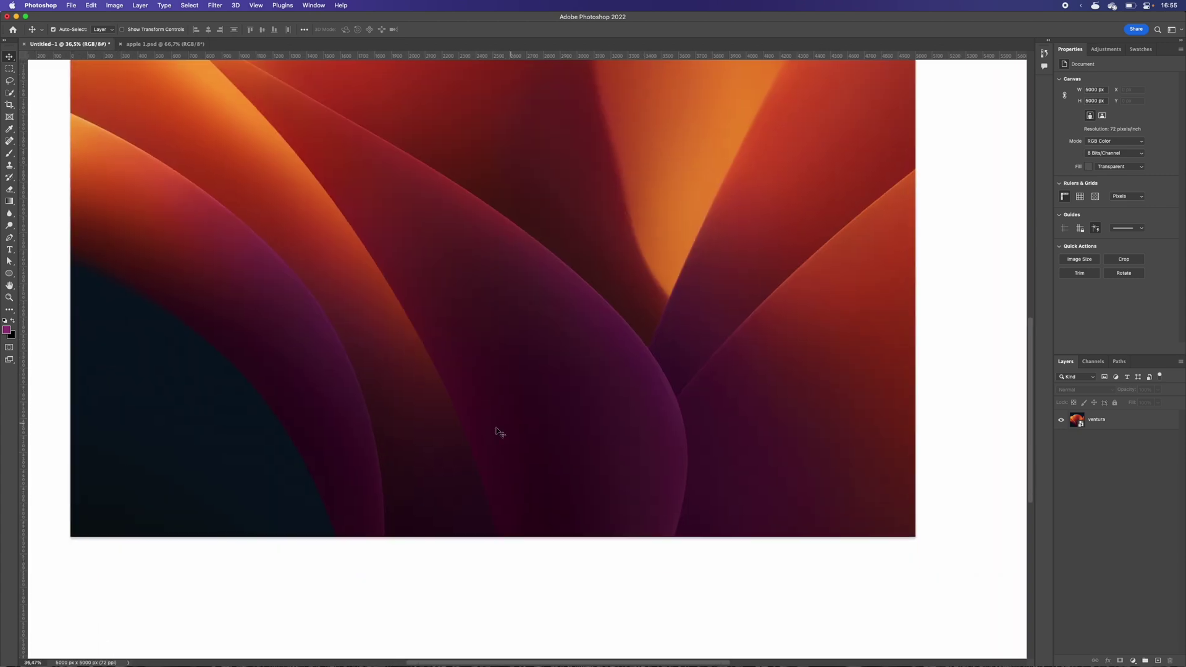
{"action": "scroll", "coordinate": [498, 429], "scroll_direction": "up", "scroll_amount": 3}
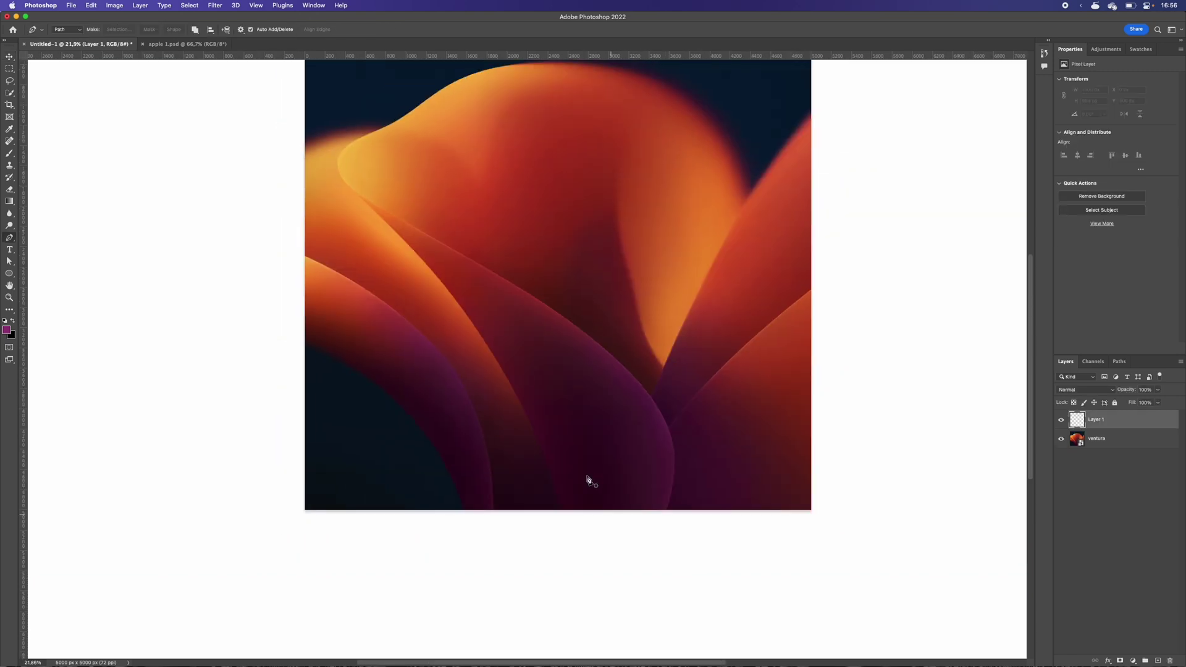
{"action": "scroll", "coordinate": [488, 424], "scroll_direction": "up", "scroll_amount": 5}
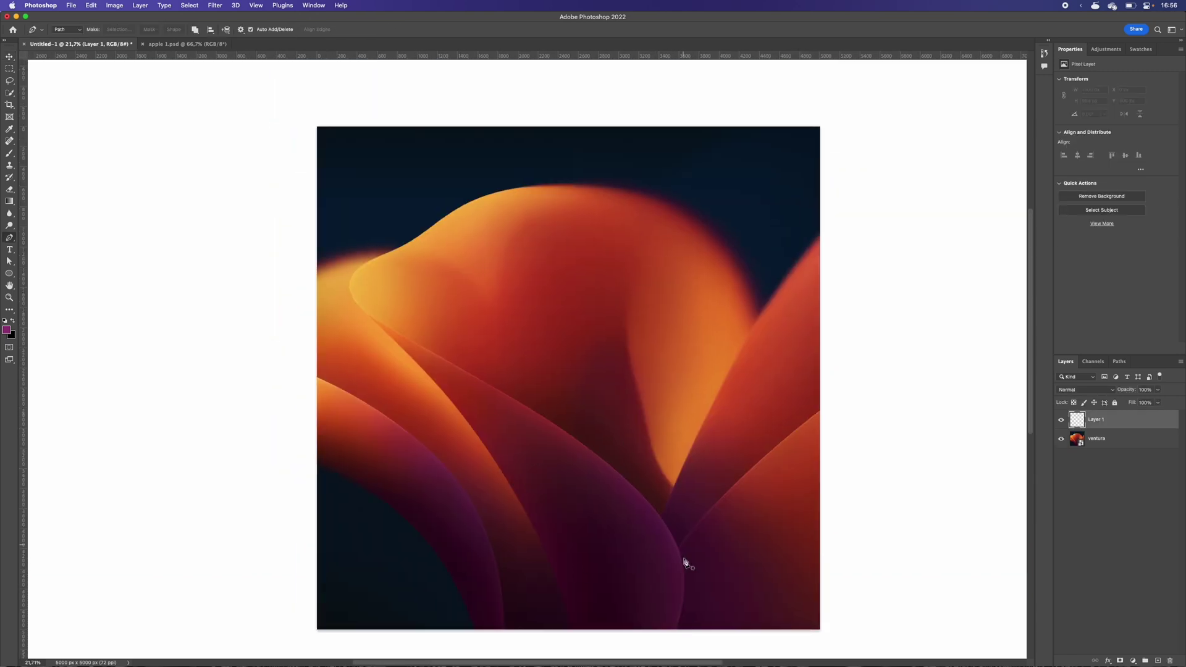
{"action": "scroll", "coordinate": [353, 520], "scroll_direction": "up", "scroll_amount": 1}
{"action": "left_click_drag", "start_coordinate": [433, 592], "coordinate": [486, 339]}
{"action": "scroll", "coordinate": [374, 331], "scroll_direction": "up", "scroll_amount": 5}
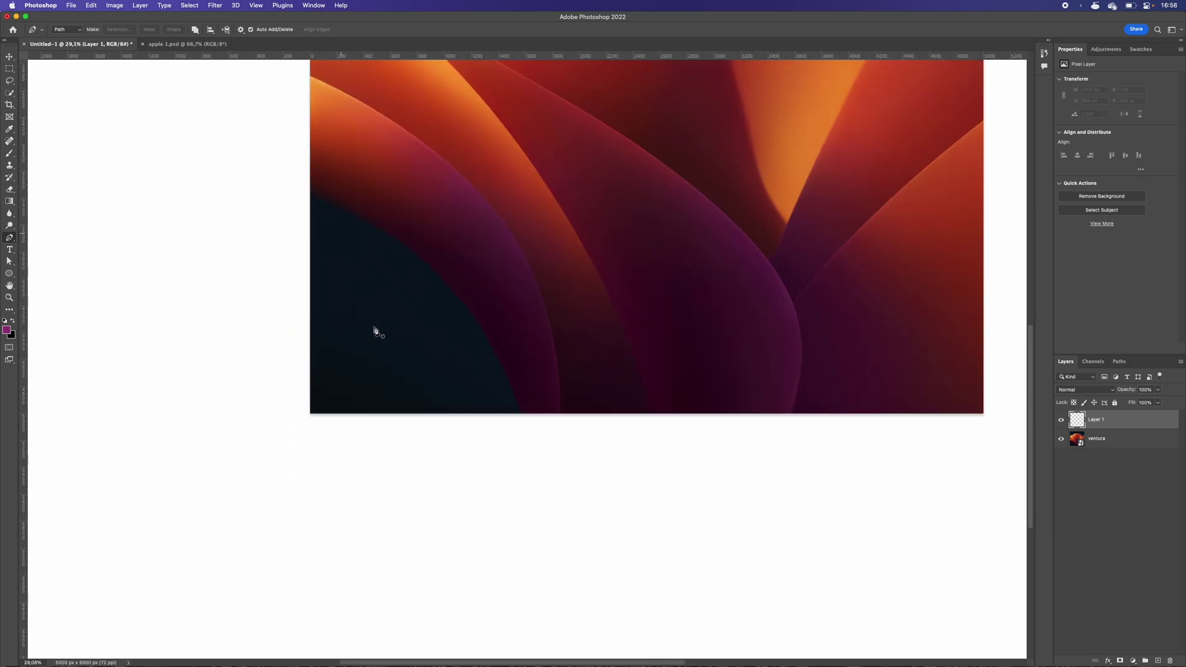
- Outline the dark lower-left corner with a closed Pen path and add a dark navy Solid Color fill layer from it
{"action": "left_click_drag", "start_coordinate": [373, 331], "coordinate": [532, 482]}
{"action": "left_click", "coordinate": [373, 280]}
{"action": "scroll", "coordinate": [688, 531], "scroll_direction": "down", "scroll_amount": 10}
{"action": "left_click_drag", "start_coordinate": [642, 420], "coordinate": [641, 391]}
{"action": "scroll", "coordinate": [640, 390], "scroll_direction": "up", "scroll_amount": 5}
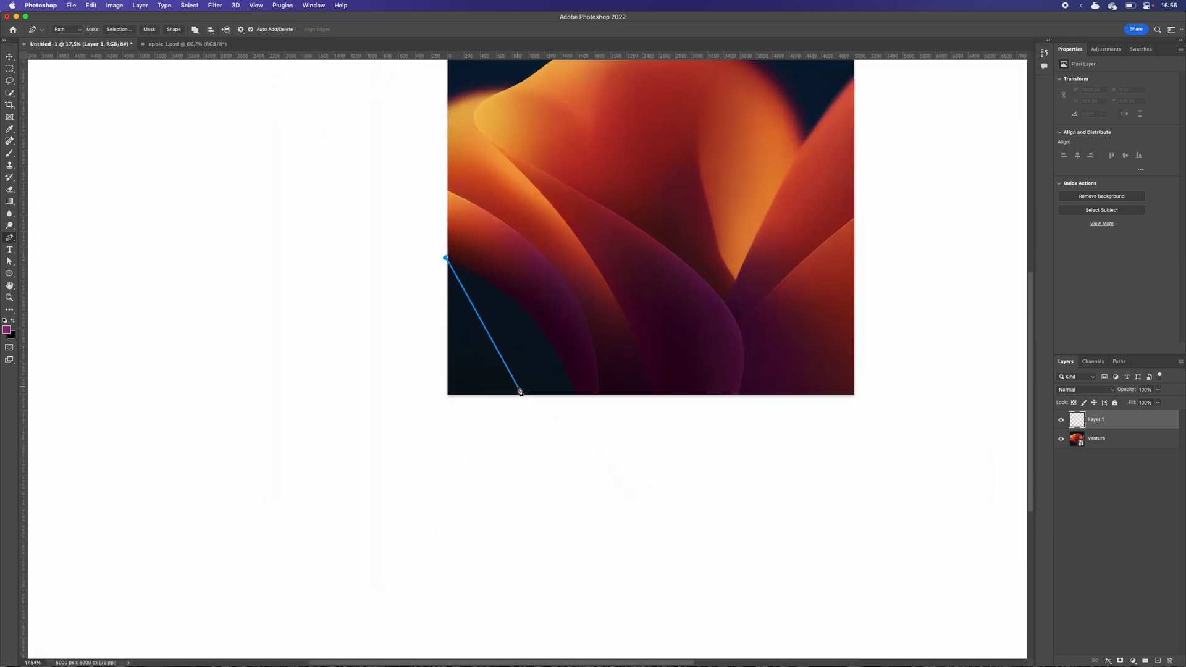
{"action": "left_click_drag", "start_coordinate": [577, 424], "coordinate": [585, 552]}
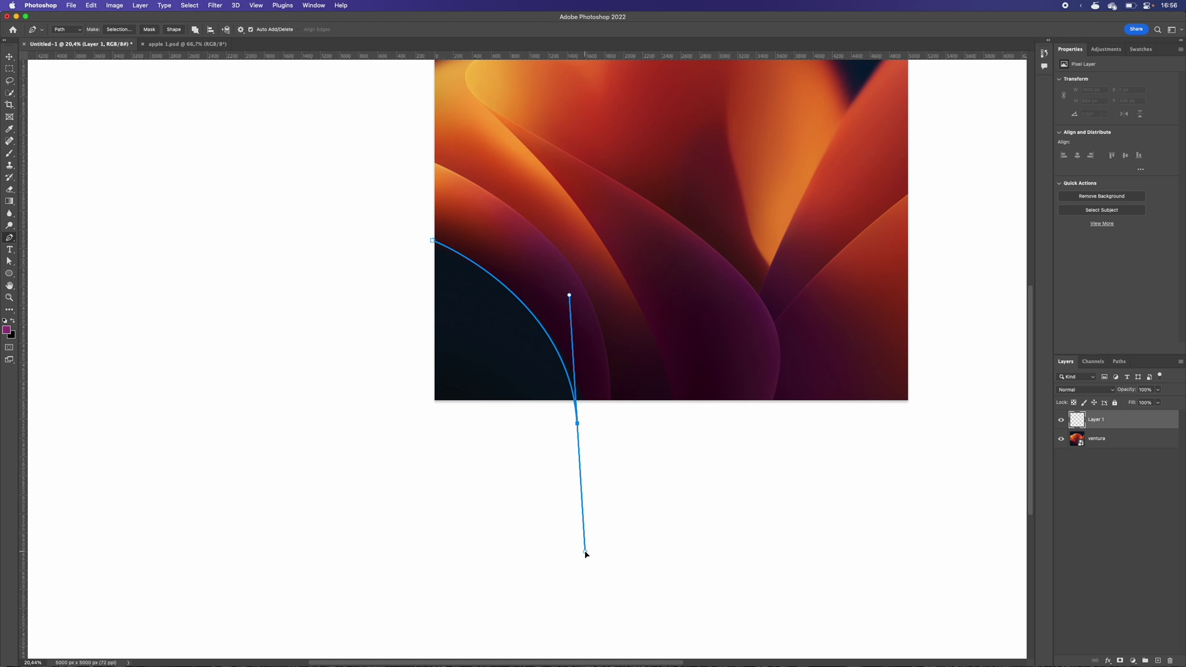
{"action": "left_click", "coordinate": [402, 383]}
{"action": "left_click", "coordinate": [417, 243]}
{"action": "left_click", "coordinate": [433, 239]}
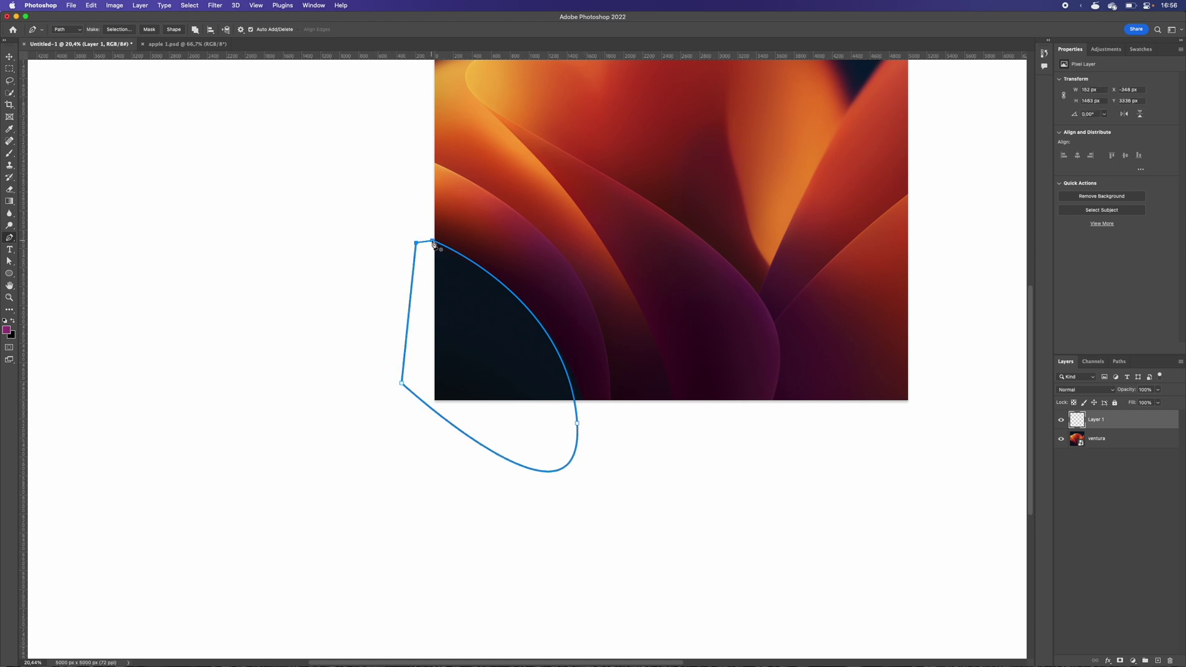
{"action": "left_click", "coordinate": [1133, 660]}
{"action": "left_click", "coordinate": [1138, 453]}
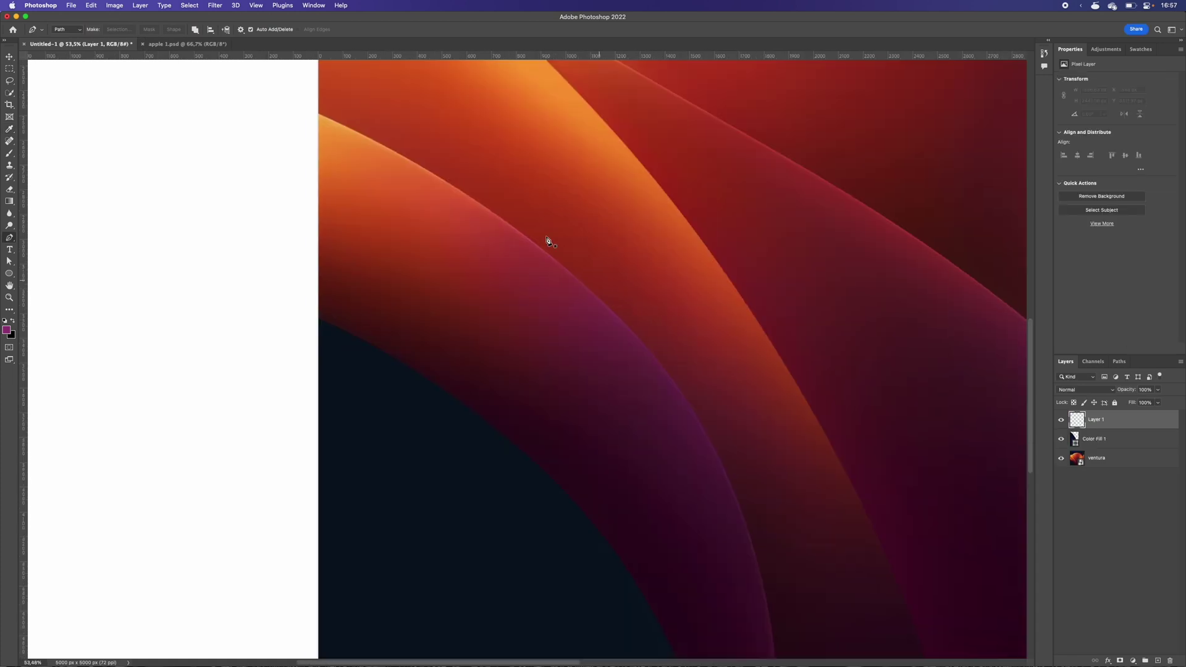
- Outline the petal around the dark corner and add an orange-to-dark-purple Gradient Fill layer from the path
{"action": "left_click", "coordinate": [313, 111]}
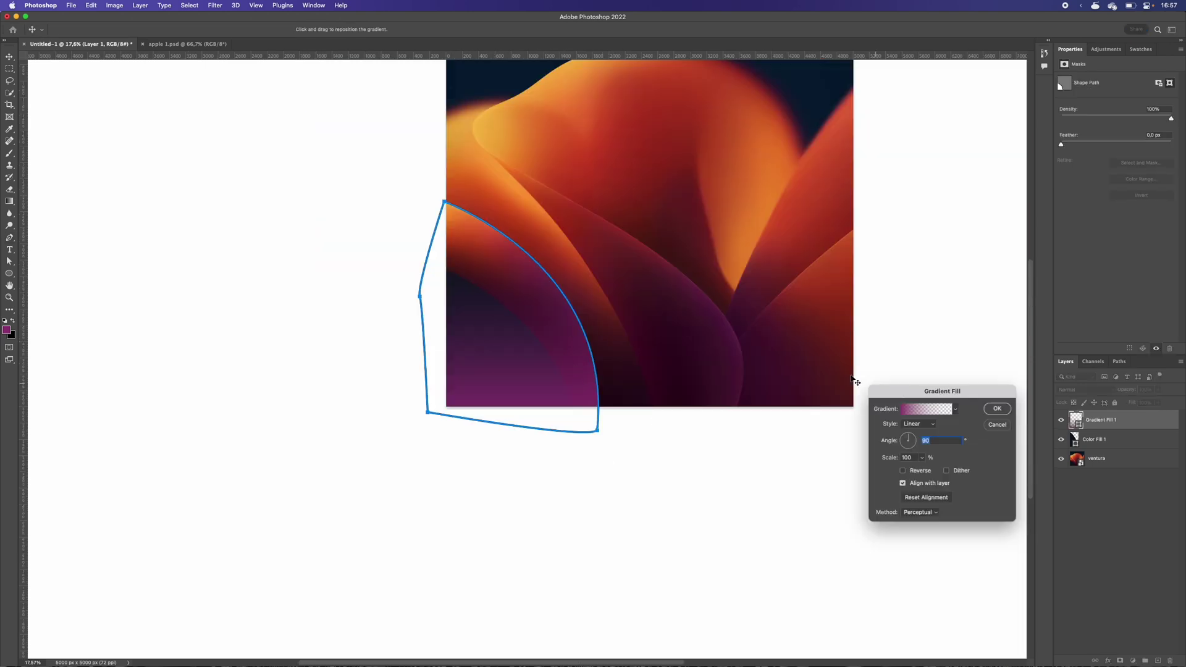
{"action": "left_click", "coordinate": [910, 414]}
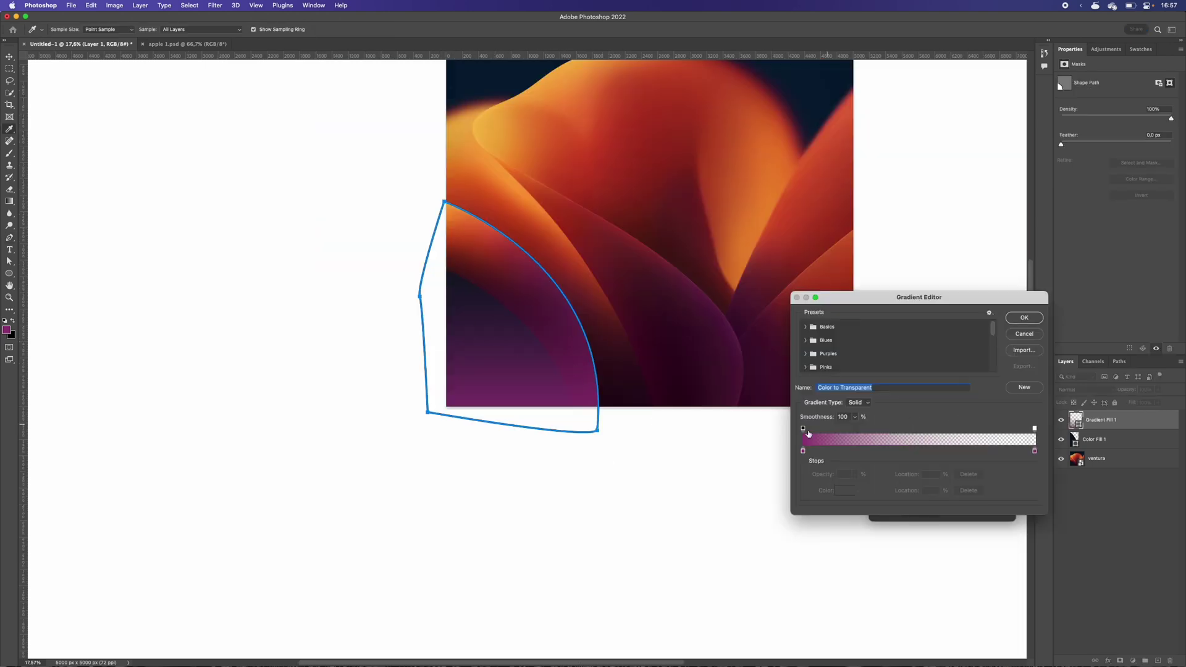
{"action": "double_click", "coordinate": [803, 452]}
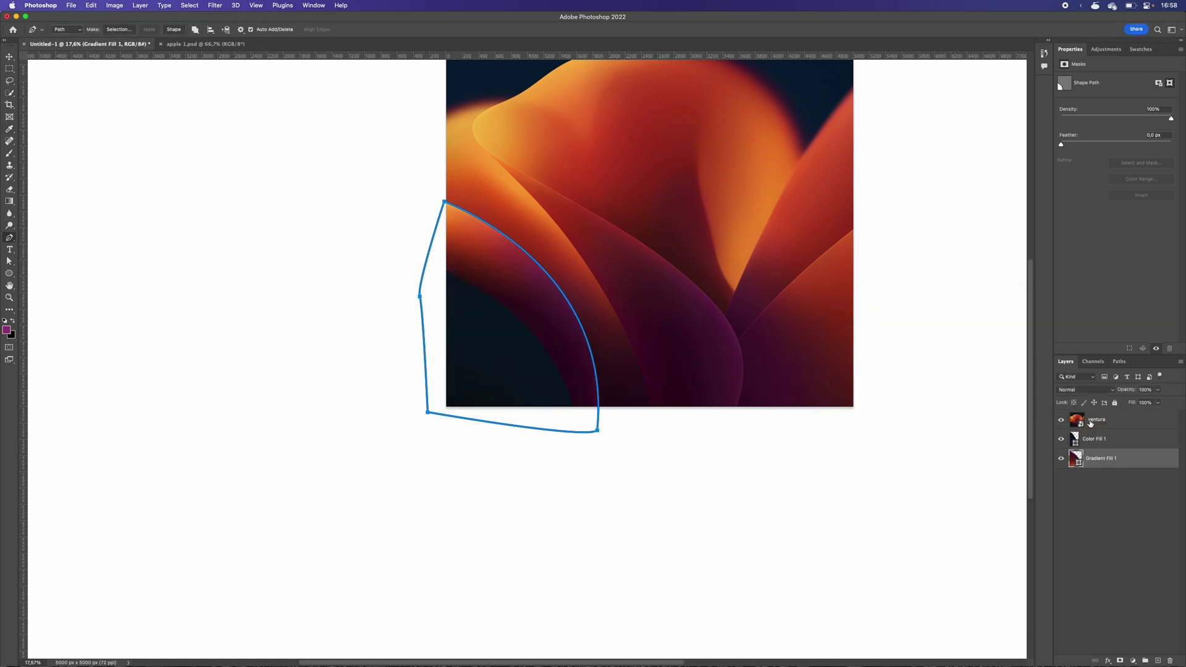
- Hide the ventura layer and reverse the gradient of Gradient Fill 1
{"action": "left_click", "coordinate": [1060, 421]}
{"action": "left_click", "coordinate": [9, 56]}
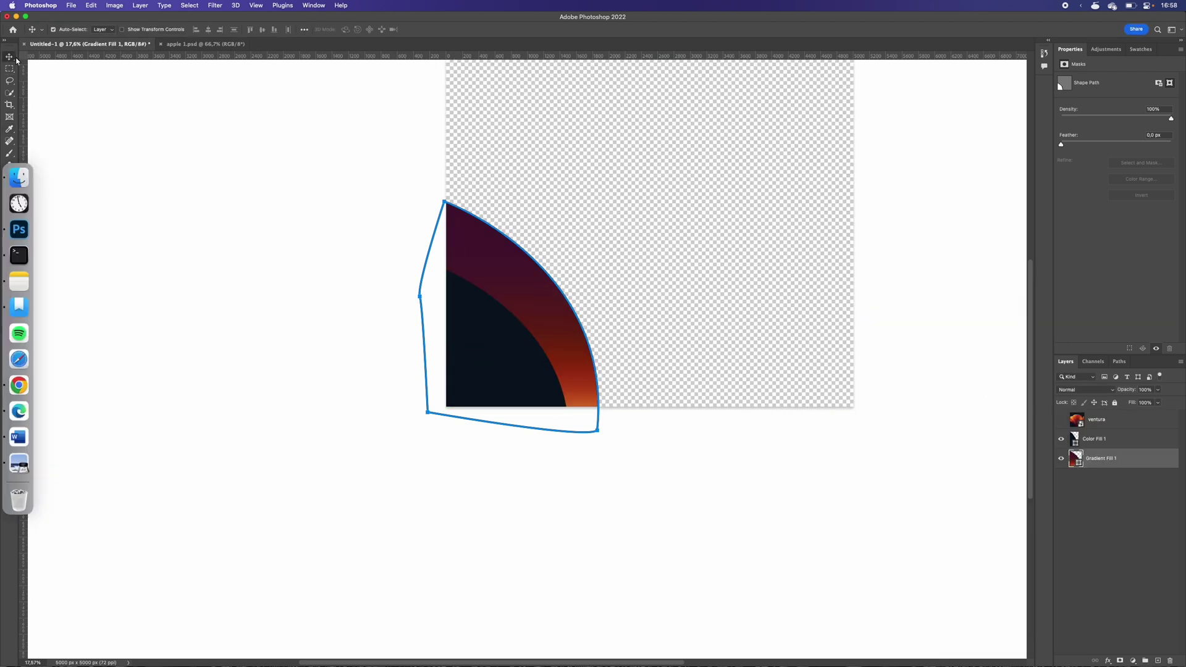
{"action": "double_click", "coordinate": [1077, 457]}
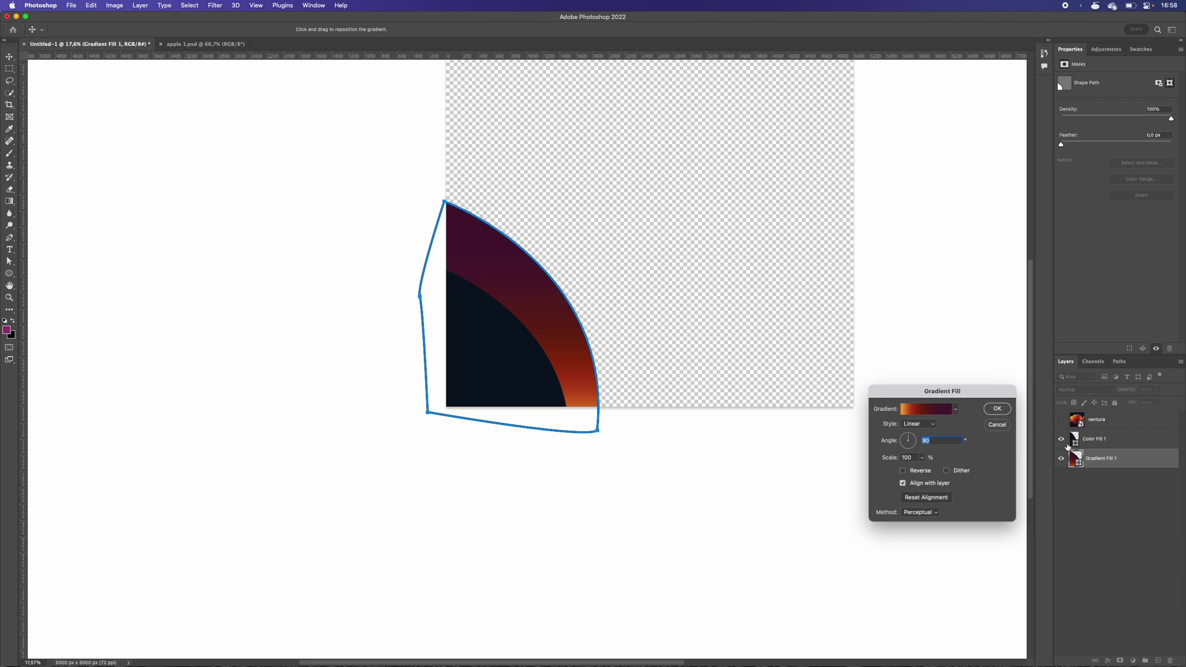
{"action": "left_click", "coordinate": [903, 470]}
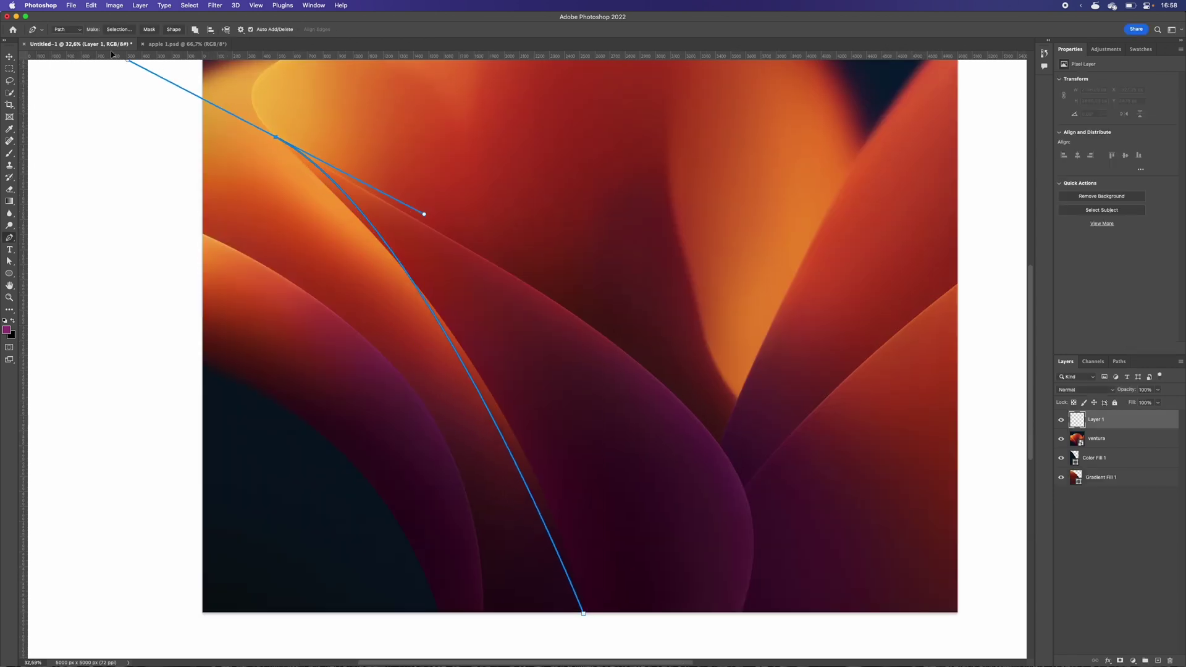
{"action": "scroll", "coordinate": [525, 358], "scroll_direction": "up", "scroll_amount": 5}
{"action": "left_click_drag", "start_coordinate": [278, 266], "coordinate": [247, 322]}
{"action": "scroll", "coordinate": [429, 263], "scroll_direction": "down", "scroll_amount": 4}
{"action": "scroll", "coordinate": [429, 263], "scroll_direction": "down", "scroll_amount": 5}
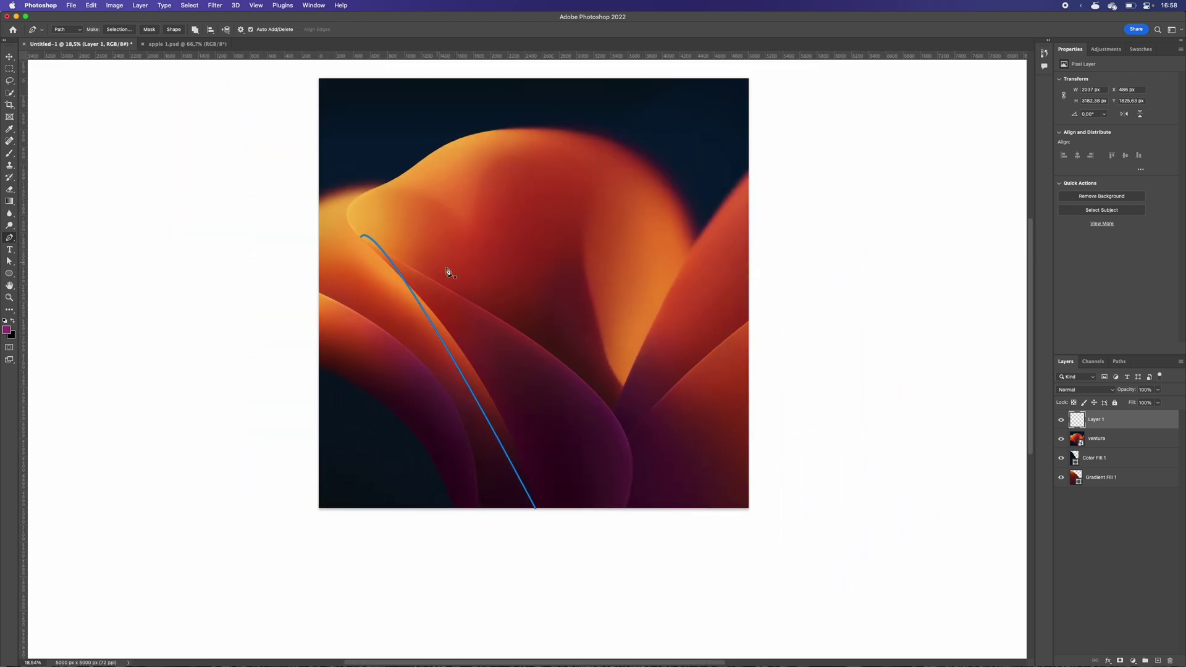
{"action": "key", "text": "Escape"}
- Trace the central petal with a closed Pen path, following its curved edges from the canvas bottom up to the pointed tip
{"action": "scroll", "coordinate": [506, 502], "scroll_direction": "up", "scroll_amount": 2}
{"action": "left_click", "coordinate": [656, 559]}
{"action": "left_click_drag", "start_coordinate": [650, 444], "coordinate": [613, 382]}
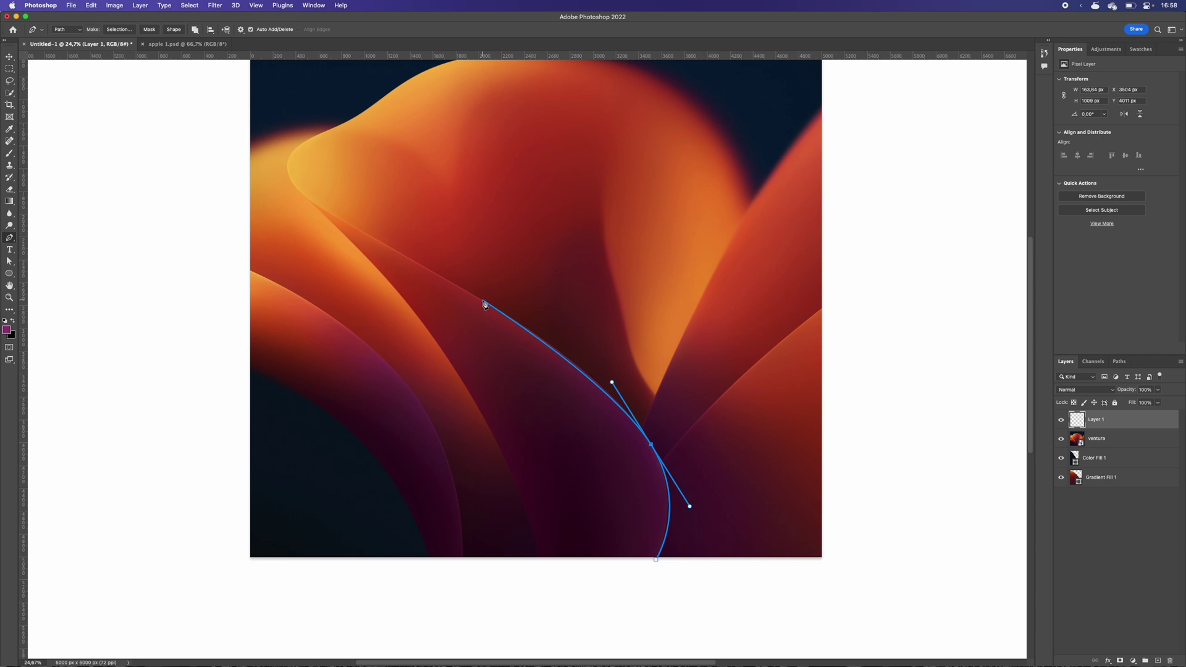
{"action": "left_click", "coordinate": [507, 315]}
{"action": "left_click", "coordinate": [304, 196]}
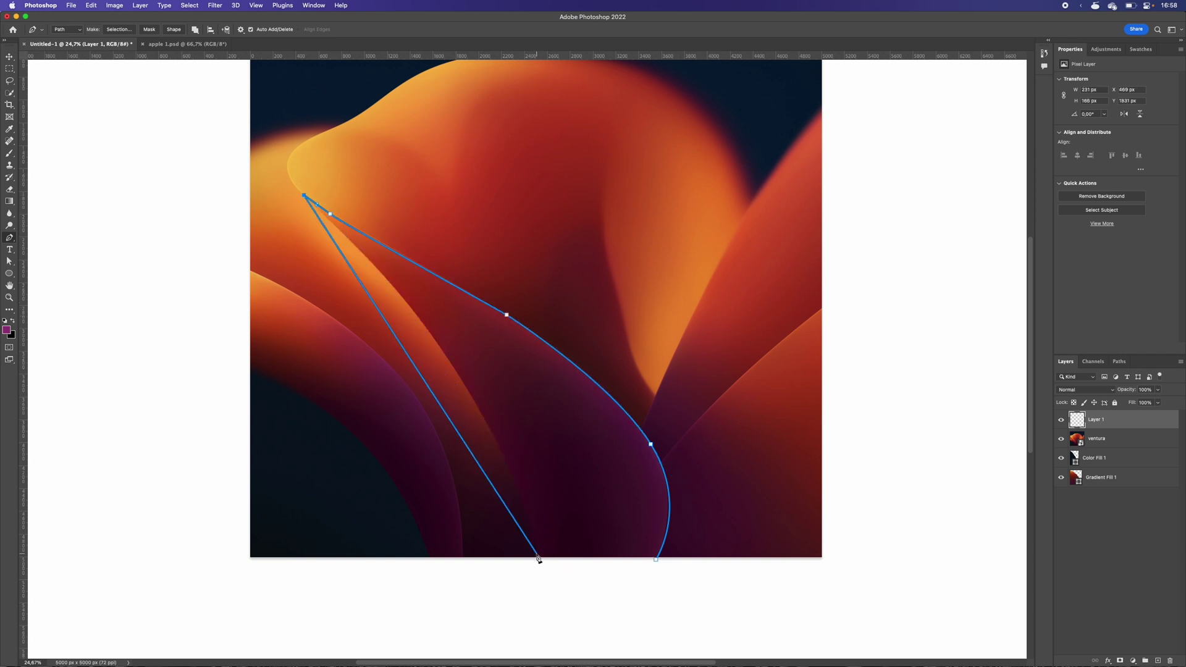
{"action": "scroll", "coordinate": [539, 560], "scroll_direction": "down", "scroll_amount": 2}
{"action": "left_click_drag", "start_coordinate": [537, 531], "coordinate": [537, 599]}
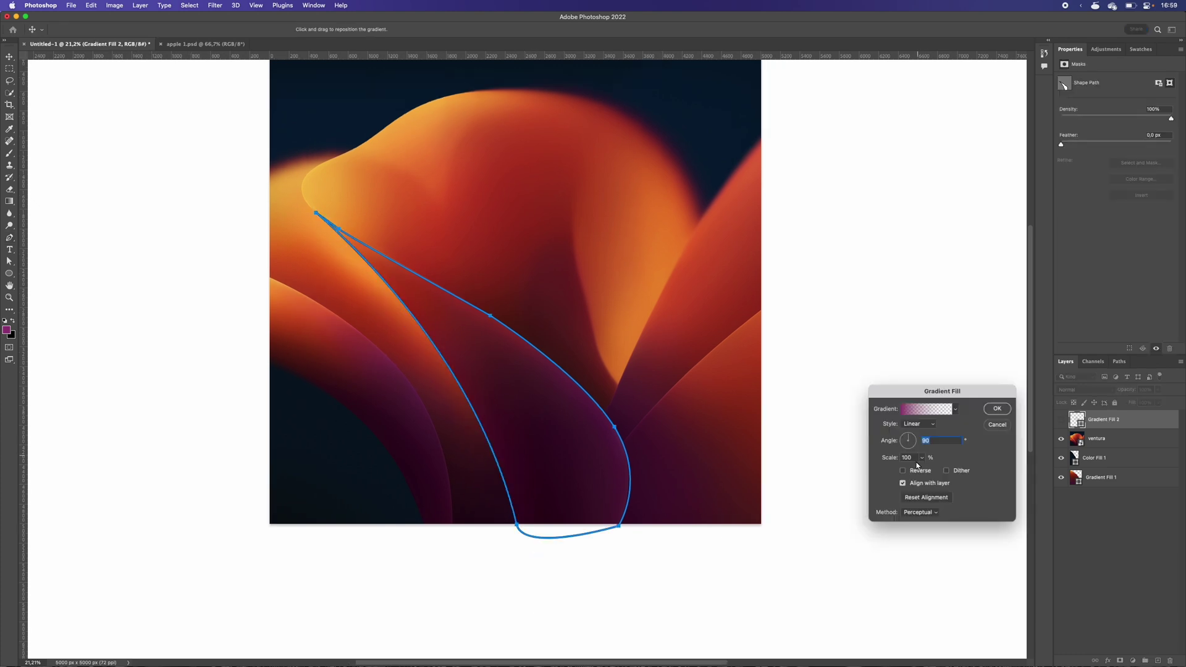
- Set the central petal's gradient stops to an orange sampled from the wallpaper and dark purple #31051e
{"action": "left_click", "coordinate": [920, 409]}
{"action": "double_click", "coordinate": [803, 451]}
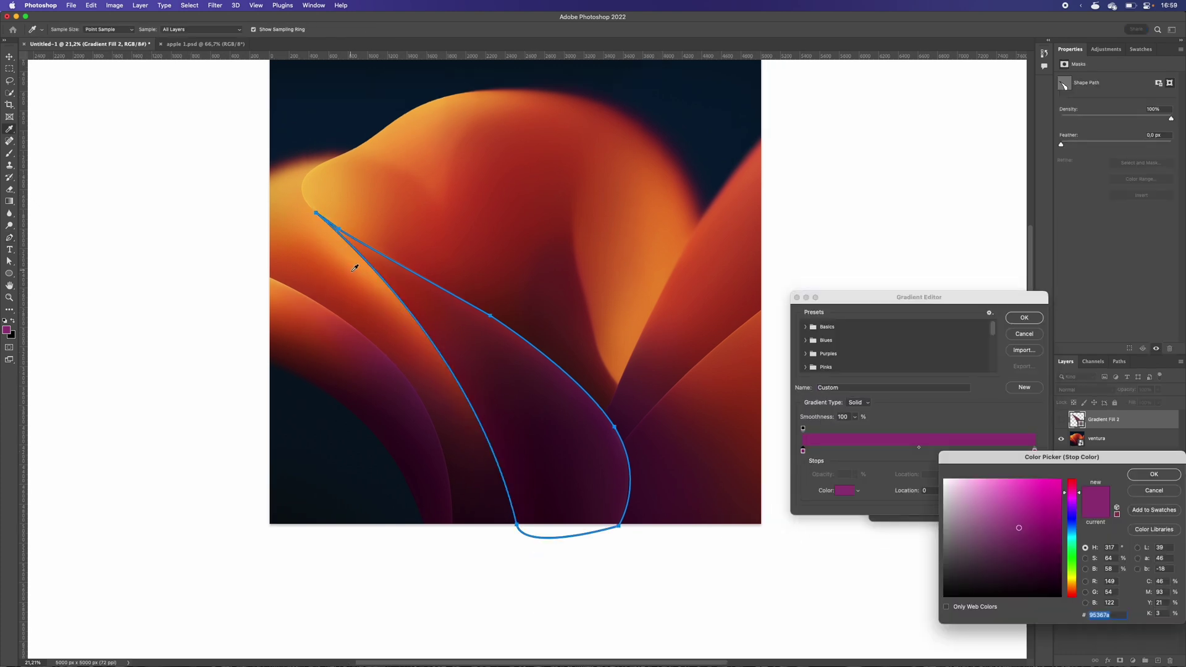
{"action": "left_click", "coordinate": [369, 249]}
{"action": "left_click", "coordinate": [1035, 449]}
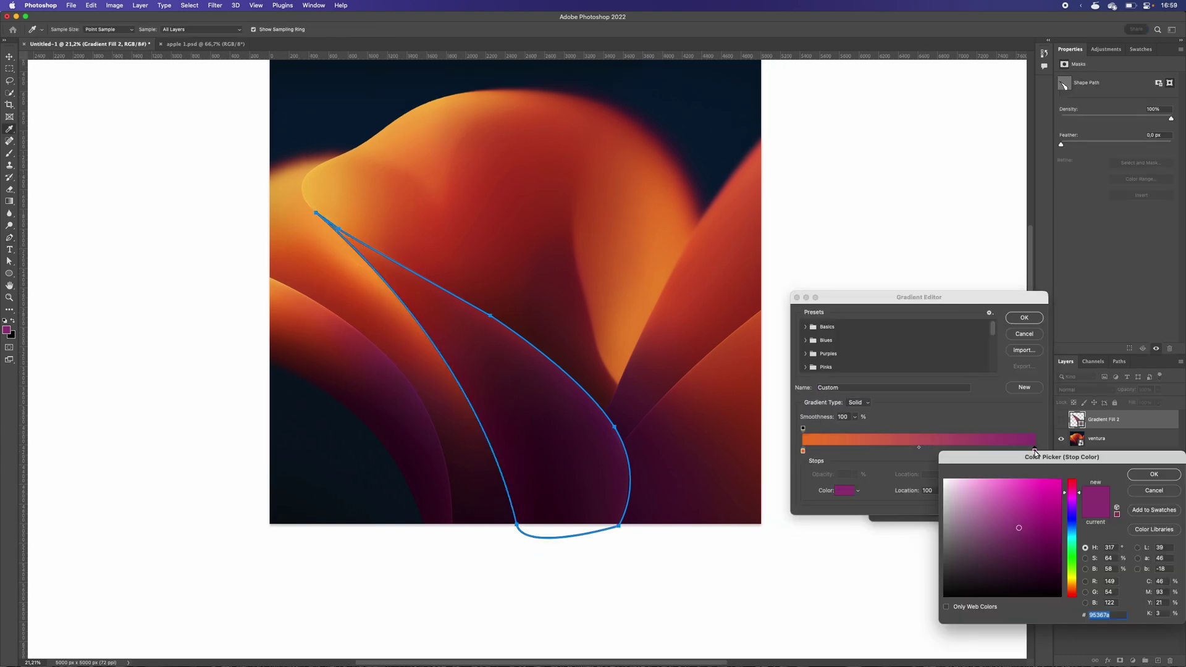
{"action": "left_click", "coordinate": [548, 448]}
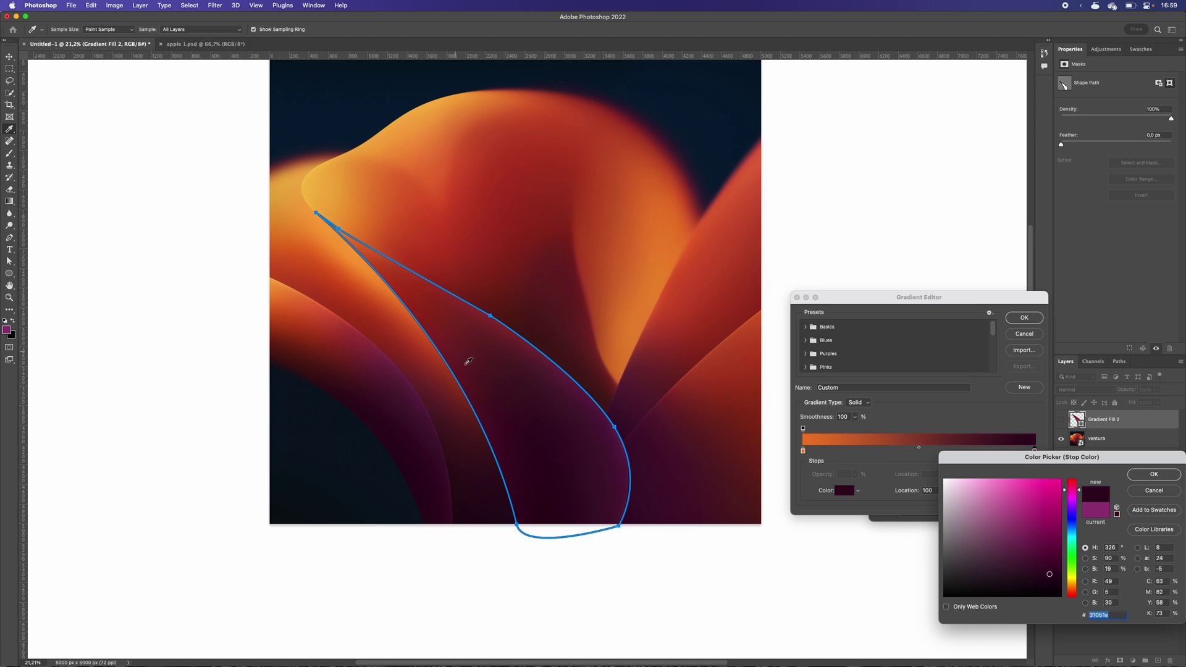
{"action": "left_click", "coordinate": [1153, 476]}
{"action": "left_click", "coordinate": [1024, 320]}
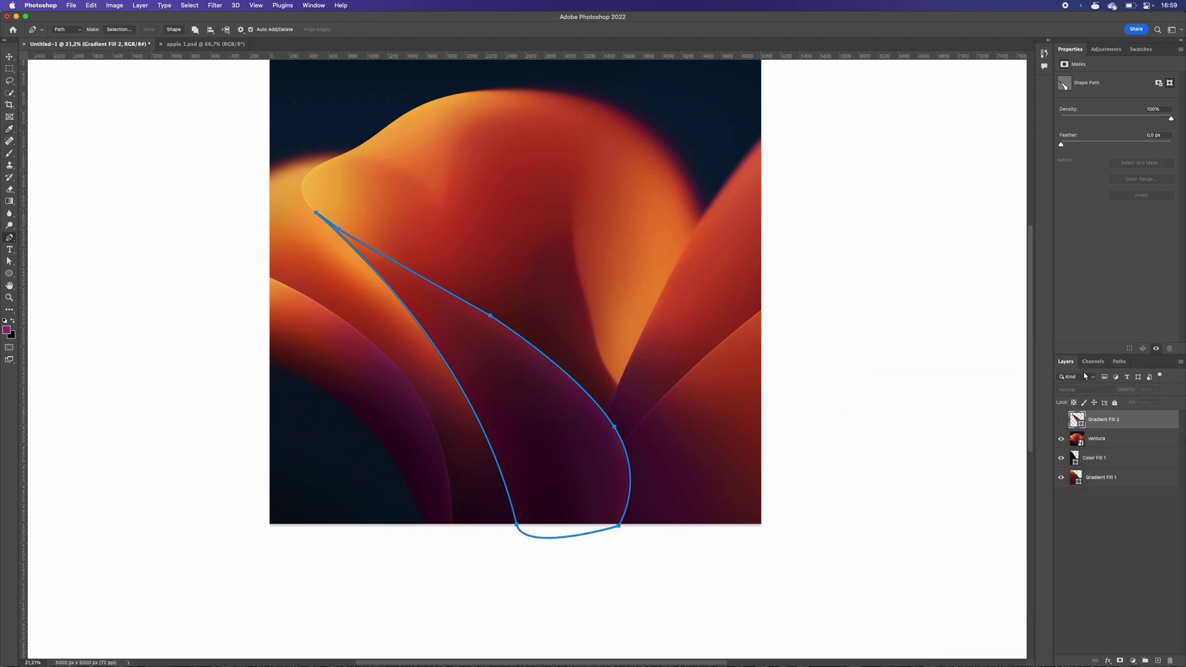
- Show Gradient Fill 2 and reverse its gradient so orange sits at the petal's tip
{"action": "left_click", "coordinate": [1062, 421]}
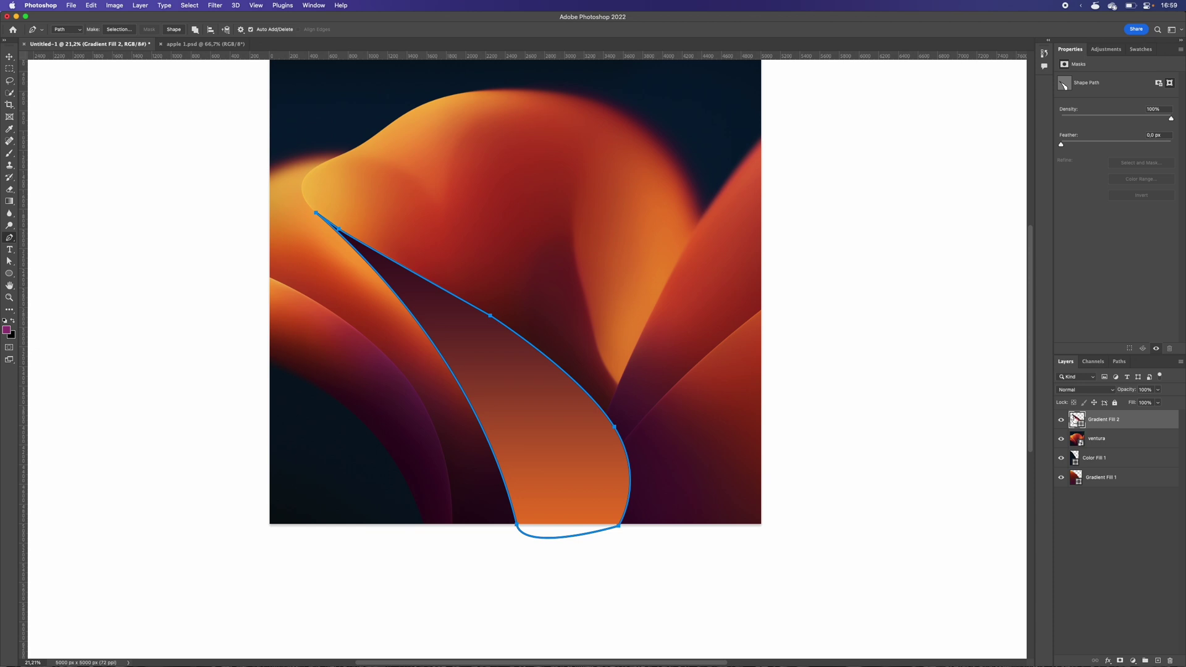
{"action": "double_click", "coordinate": [1075, 420]}
{"action": "left_click", "coordinate": [904, 471]}
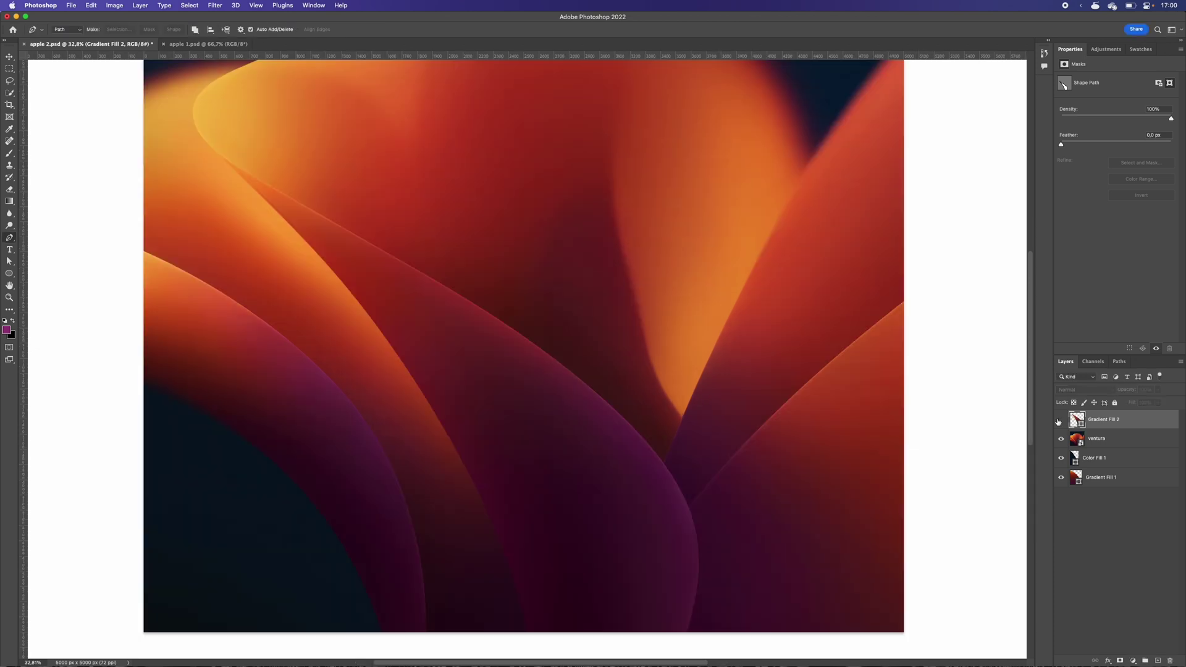
- Toggle Gradient Fill 2's visibility to compare the recreated petal with the original wallpaper
{"action": "left_click", "coordinate": [1060, 421]}
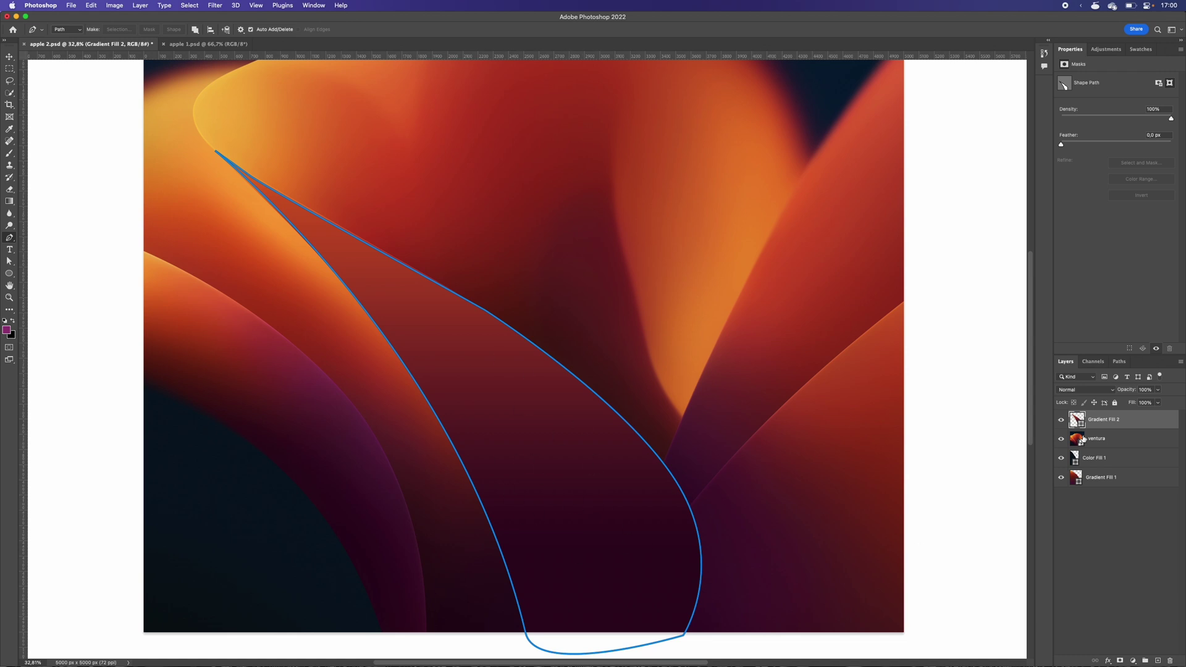
{"action": "left_click", "coordinate": [1061, 420]}
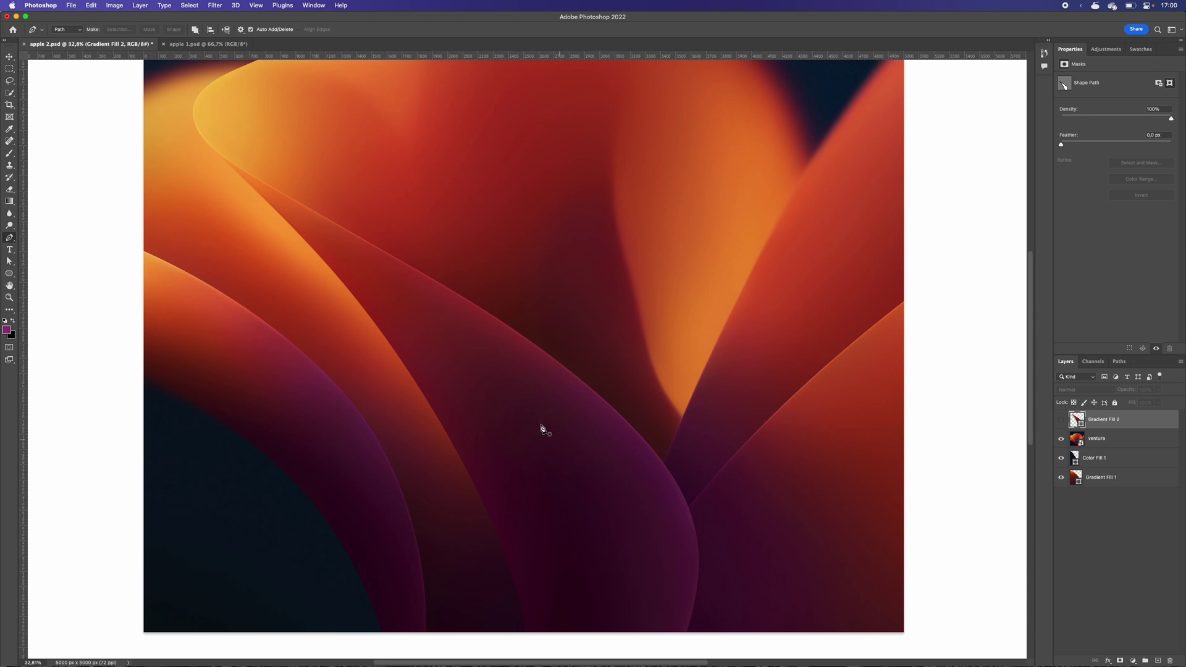
{"action": "left_click", "coordinate": [1061, 420]}
{"action": "key", "text": "v"}
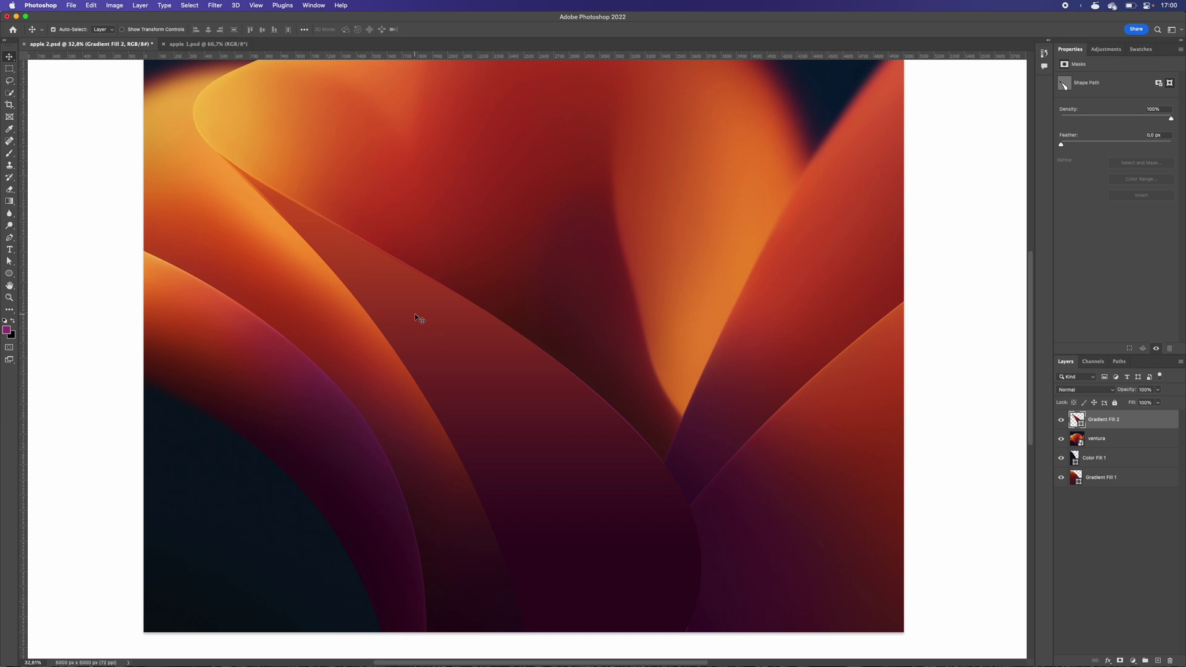
- Inspect Gradient Fill 2's path edges up close against the wallpaper's petal near the pointed tip
{"action": "scroll", "coordinate": [222, 211], "scroll_direction": "up", "scroll_amount": 5}
{"action": "scroll", "coordinate": [583, 397], "scroll_direction": "down", "scroll_amount": 6}
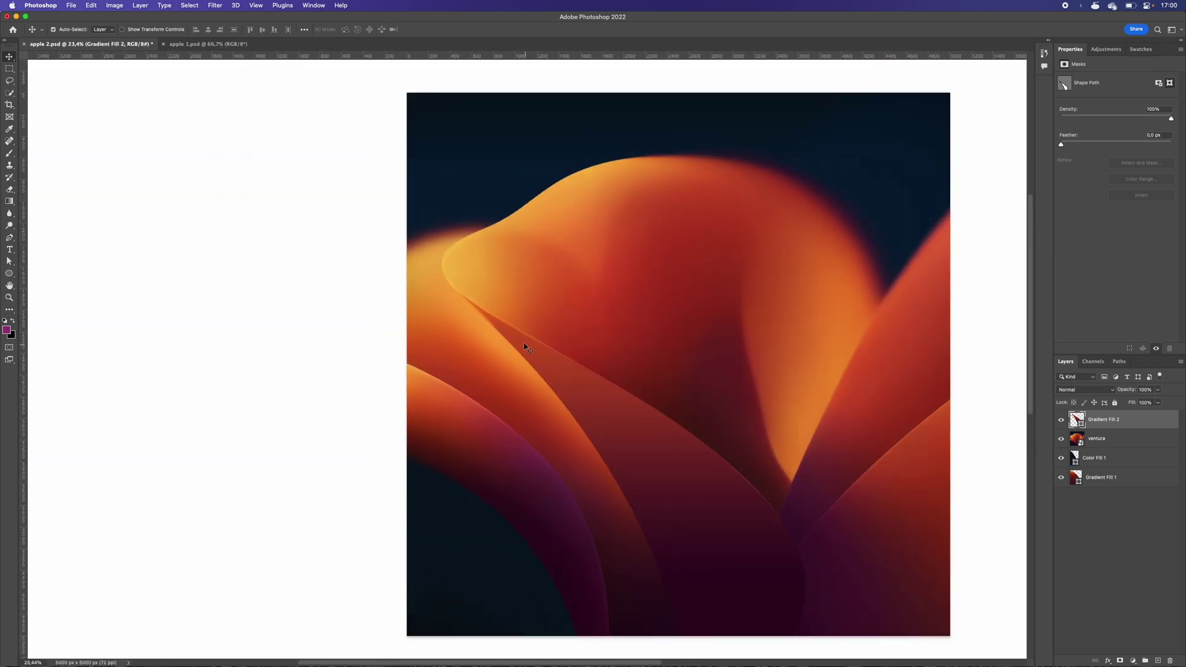
{"action": "scroll", "coordinate": [524, 347], "scroll_direction": "up", "scroll_amount": 8}
{"action": "key", "text": "a"}
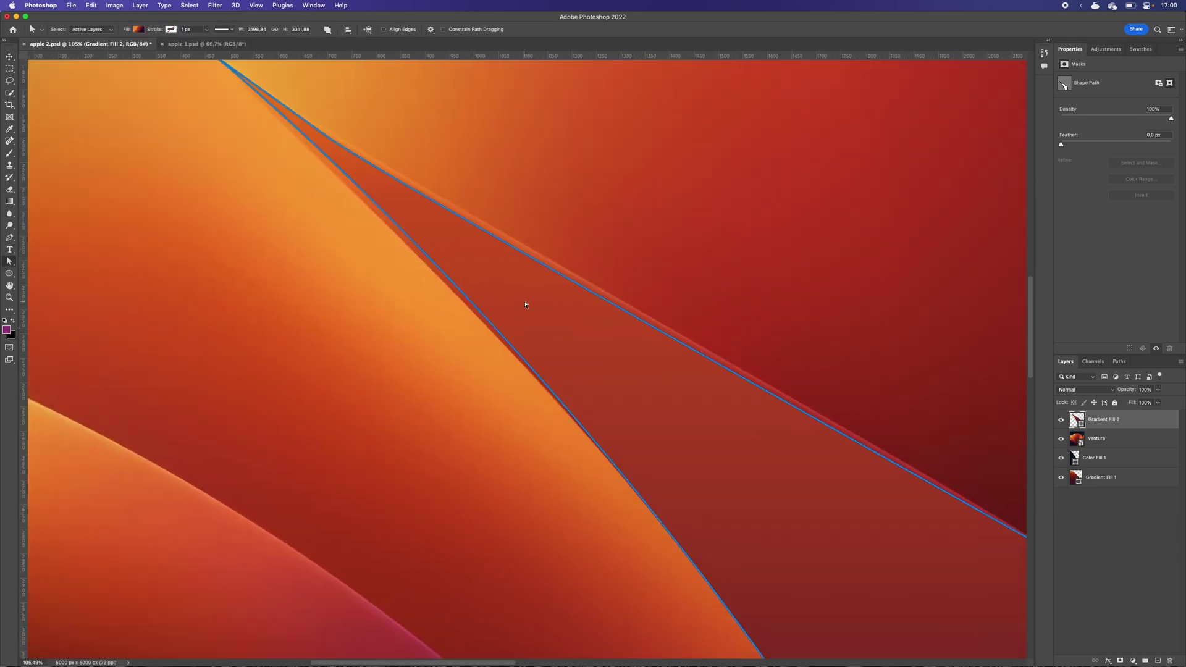
{"action": "scroll", "coordinate": [381, 238], "scroll_direction": "down", "scroll_amount": 4}
{"action": "left_click", "coordinate": [384, 220]}
{"action": "scroll", "coordinate": [385, 221], "scroll_direction": "up", "scroll_amount": 4}
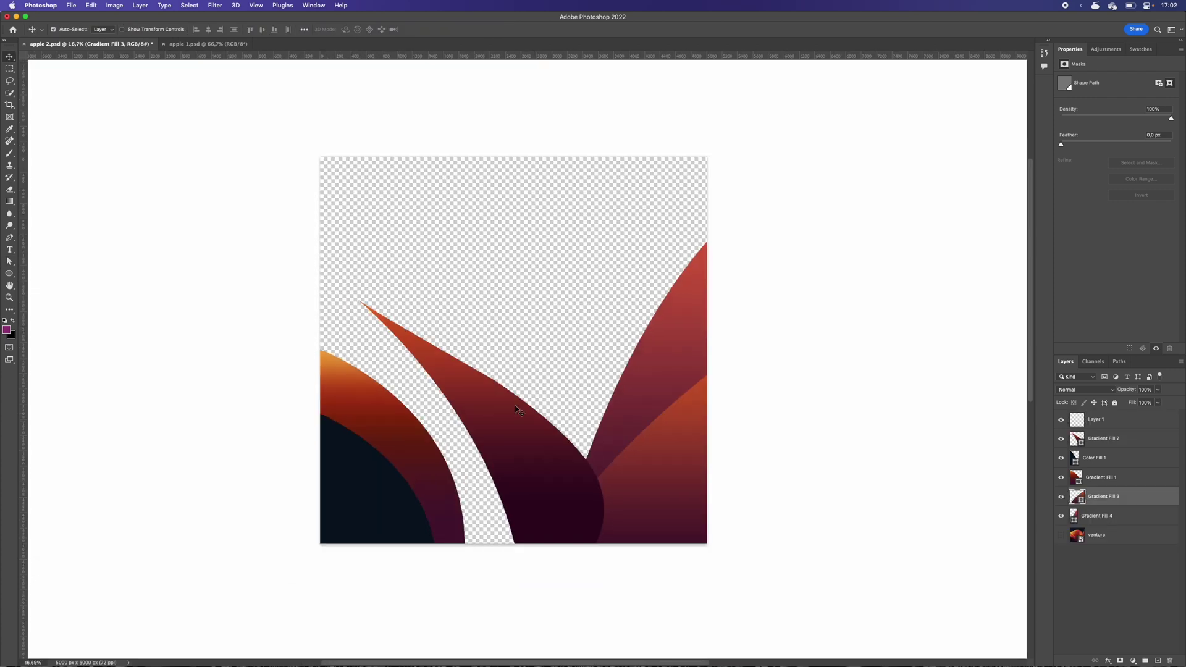
- Inspect the recreated petals on the transparent background and show the ventura layer again
{"action": "scroll", "coordinate": [515, 409], "scroll_direction": "down", "scroll_amount": 2}
{"action": "scroll", "coordinate": [444, 335], "scroll_direction": "up", "scroll_amount": 4}
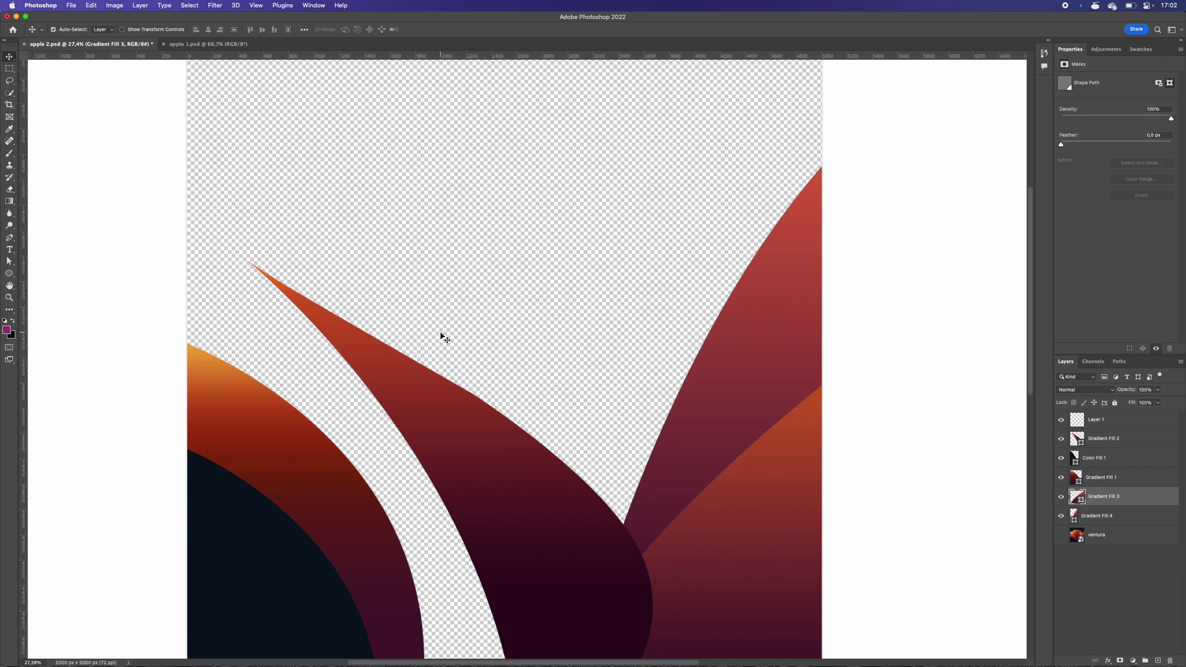
{"action": "key", "text": "super+0"}
{"action": "left_click", "coordinate": [1061, 535]}
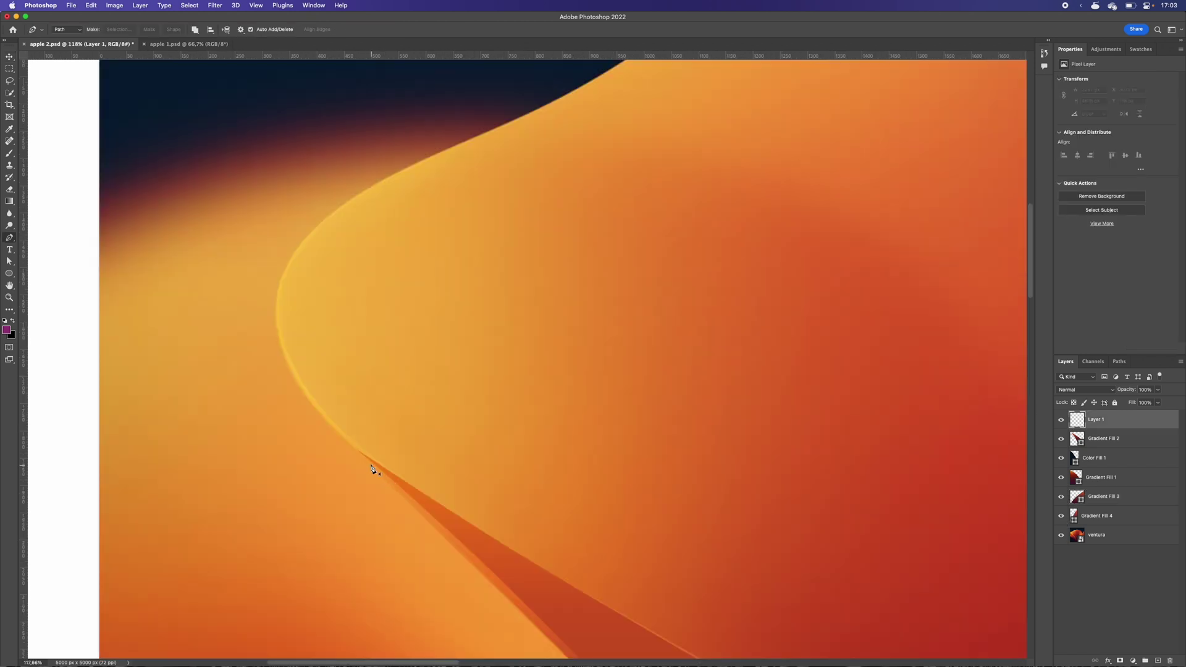
- Trace the large central petal with the Pen tool along its left fold and upper curve, continuing behind the right-hand and front petals
{"action": "left_click", "coordinate": [375, 465]}
{"action": "left_click_drag", "start_coordinate": [281, 278], "coordinate": [327, 184]}
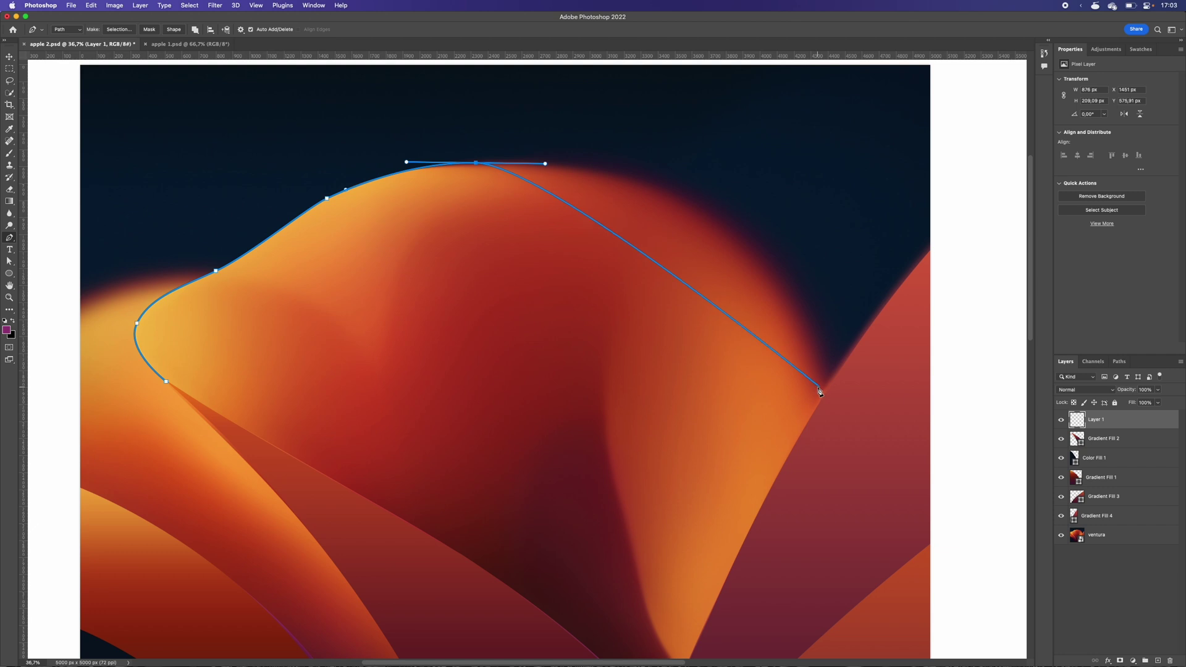
{"action": "left_click_drag", "start_coordinate": [840, 440], "coordinate": [773, 340]}
{"action": "key", "text": "super+minus"}
{"action": "left_click_drag", "start_coordinate": [724, 404], "coordinate": [660, 626]}
{"action": "left_click", "coordinate": [512, 518]}
{"action": "left_click_drag", "start_coordinate": [314, 346], "coordinate": [304, 341]}
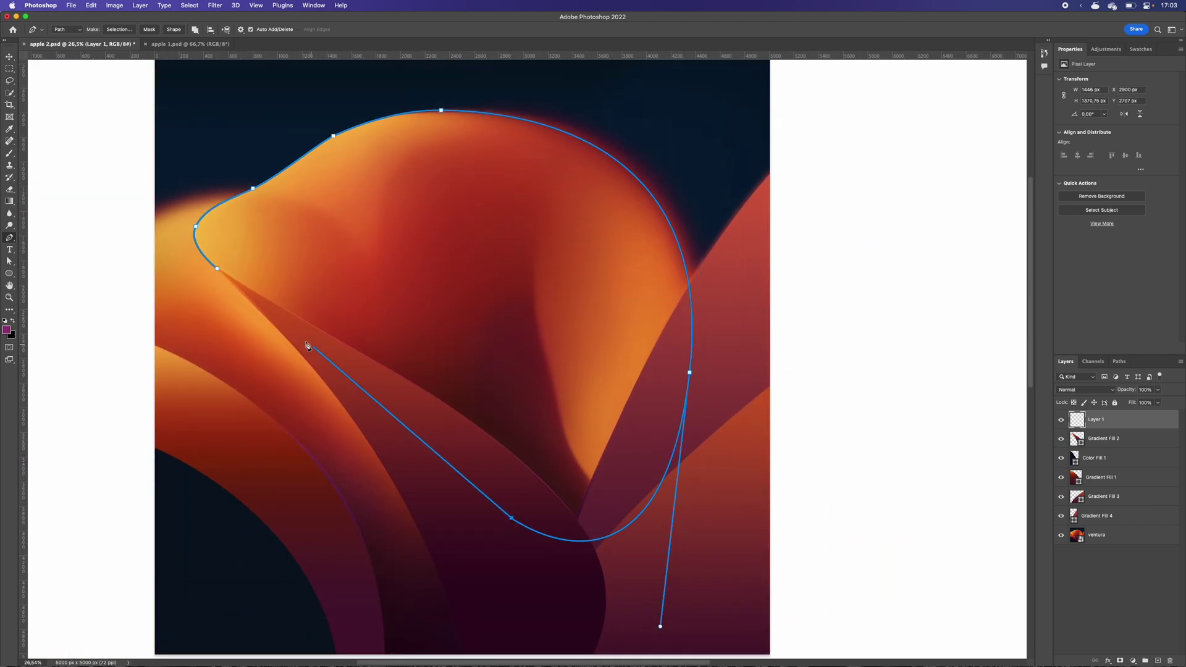
- Close the large central petal's path at its left fold, keeping the lower segment underneath the front petal
{"action": "left_click", "coordinate": [235, 283]}
{"action": "key", "text": "super+plus"}
{"action": "key", "text": "super+plus"}
{"action": "left_click_drag", "start_coordinate": [201, 294], "coordinate": [596, 350]}
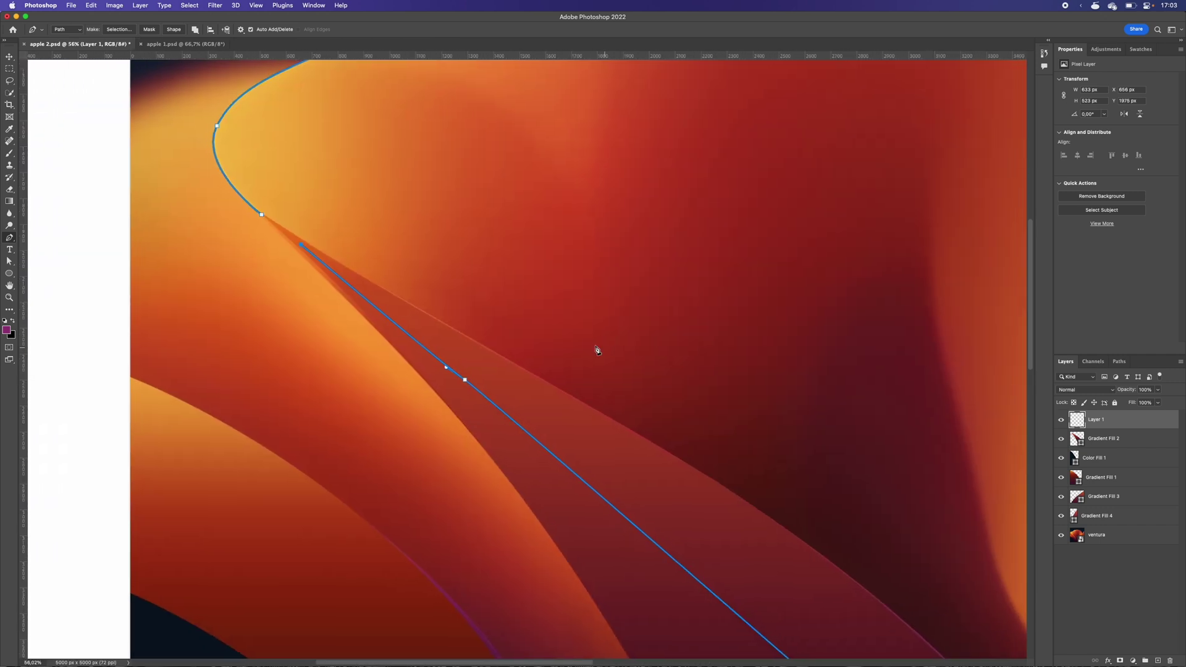
{"action": "key", "text": "super+plus"}
{"action": "key", "text": "super+plus"}
{"action": "key", "text": "super+plus"}
{"action": "left_click_drag", "start_coordinate": [284, 220], "coordinate": [543, 431]}
{"action": "left_click", "coordinate": [453, 412]}
{"action": "key", "text": "super+minus"}
{"action": "key", "text": "super+minus"}
{"action": "key", "text": "super+minus"}
{"action": "key", "text": "super+minus"}
{"action": "key", "text": "super+minus"}
{"action": "key", "text": "super+minus"}
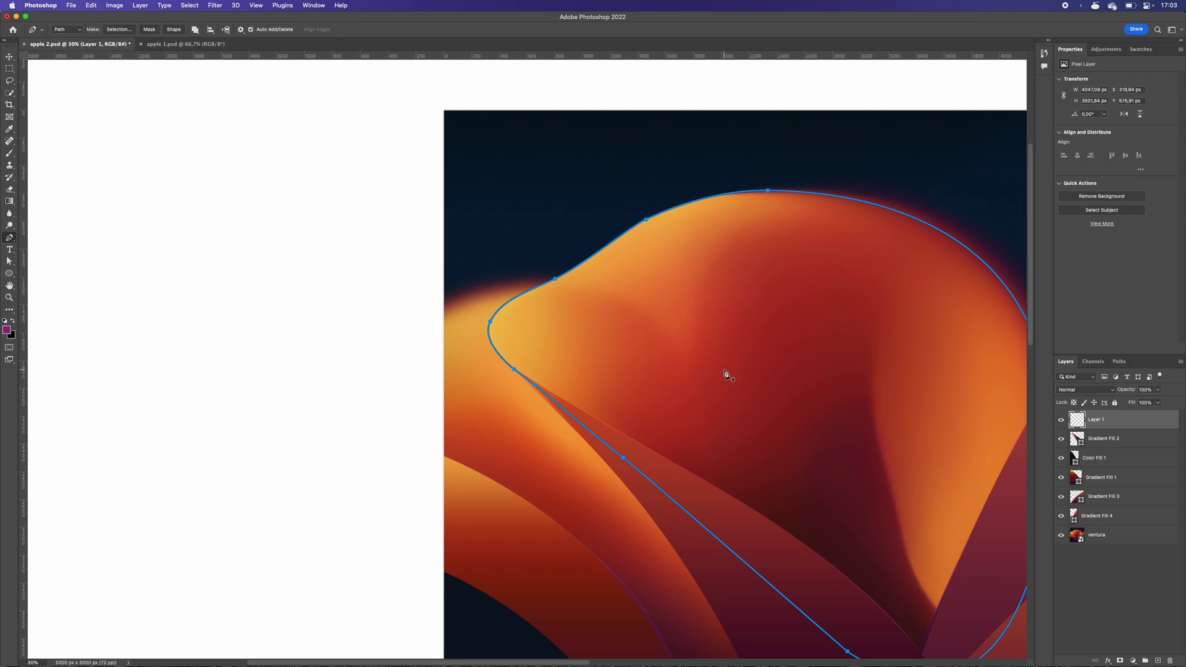
- Fill the large petal's path with a gradient using orange sampled from its lower tip, and place the fill layer below Gradient Fill 2
{"action": "left_click_drag", "start_coordinate": [779, 388], "coordinate": [649, 365]}
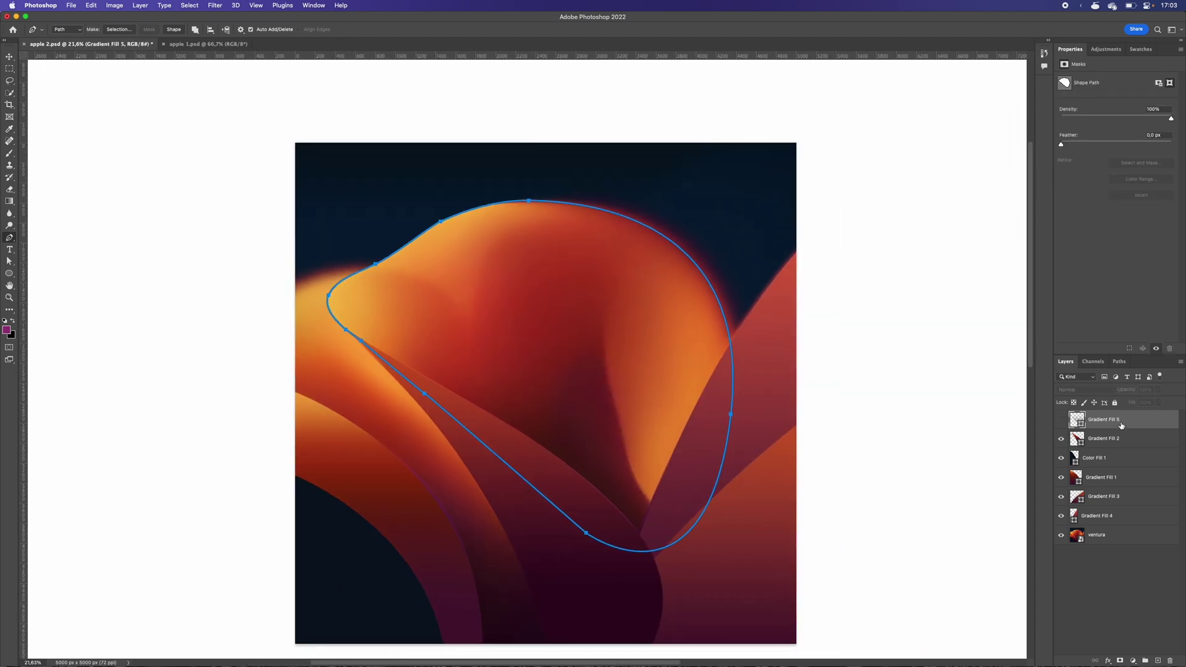
{"action": "left_click_drag", "start_coordinate": [1118, 419], "coordinate": [1117, 436]}
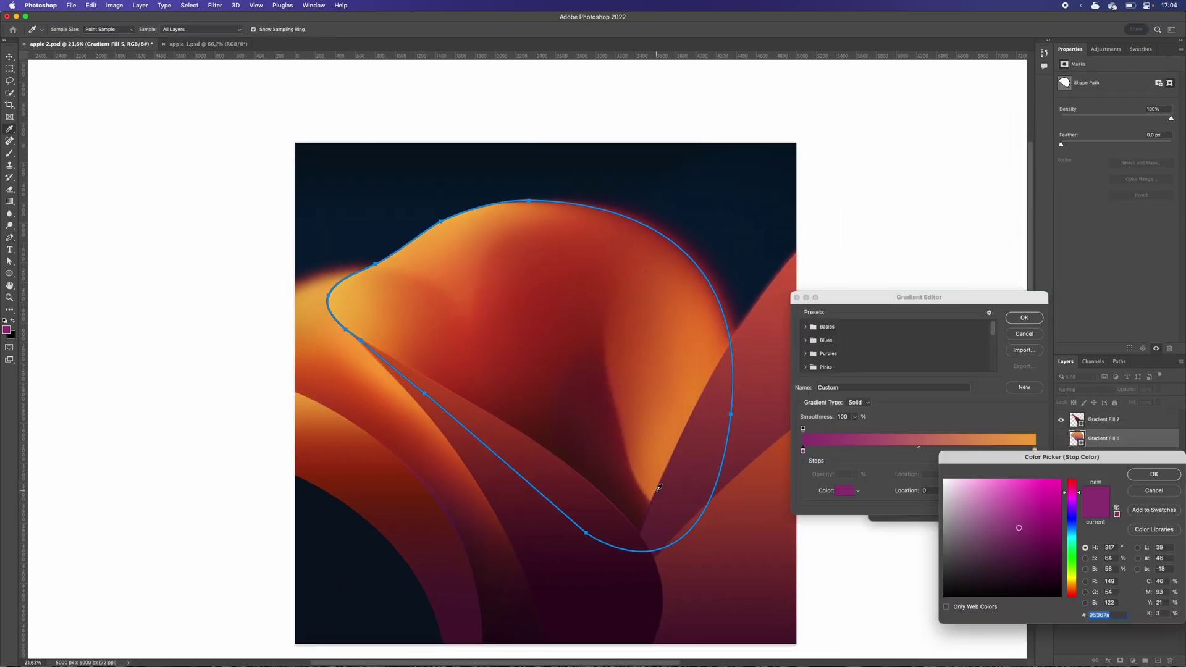
{"action": "left_click", "coordinate": [655, 491]}
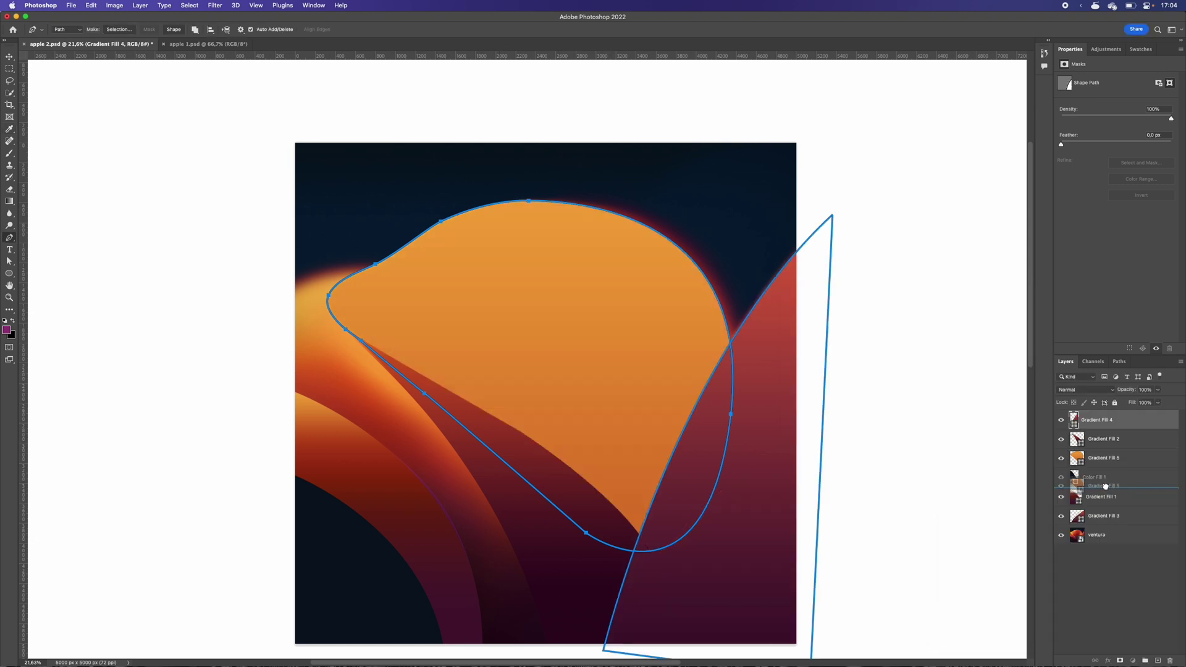
{"action": "left_click_drag", "start_coordinate": [1105, 485], "coordinate": [1109, 455]}
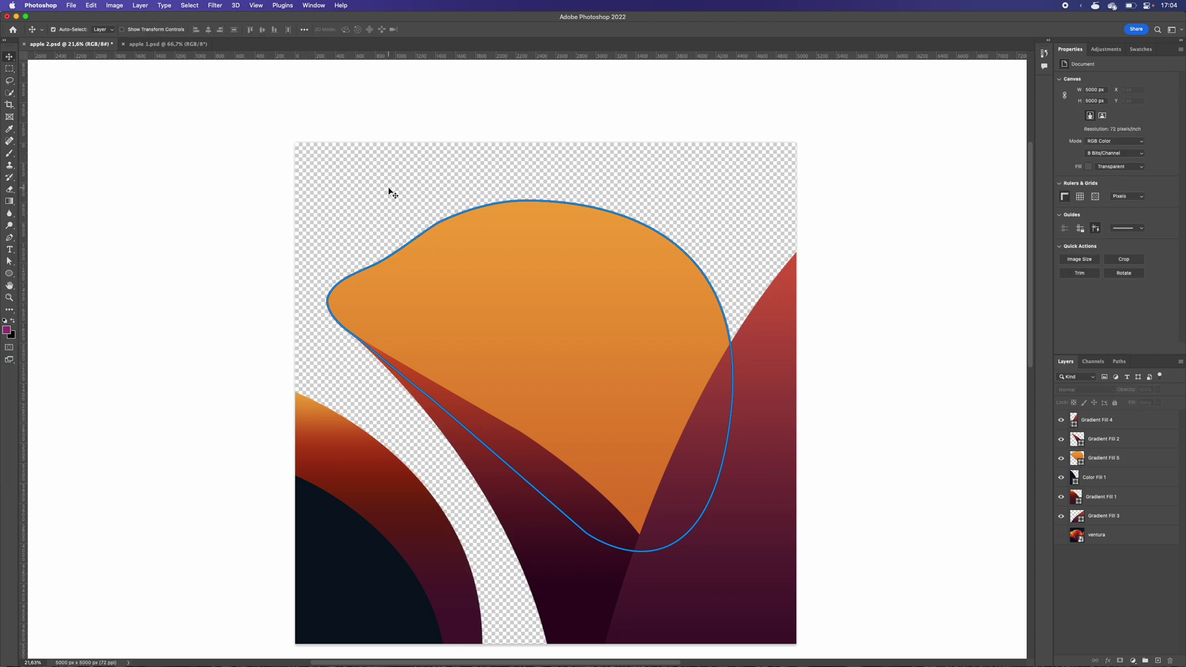
- Inspect the recreated petal shapes as a whole on the transparent background
{"action": "key", "text": "p"}
{"action": "scroll", "coordinate": [657, 371], "scroll_direction": "down", "scroll_amount": 5}
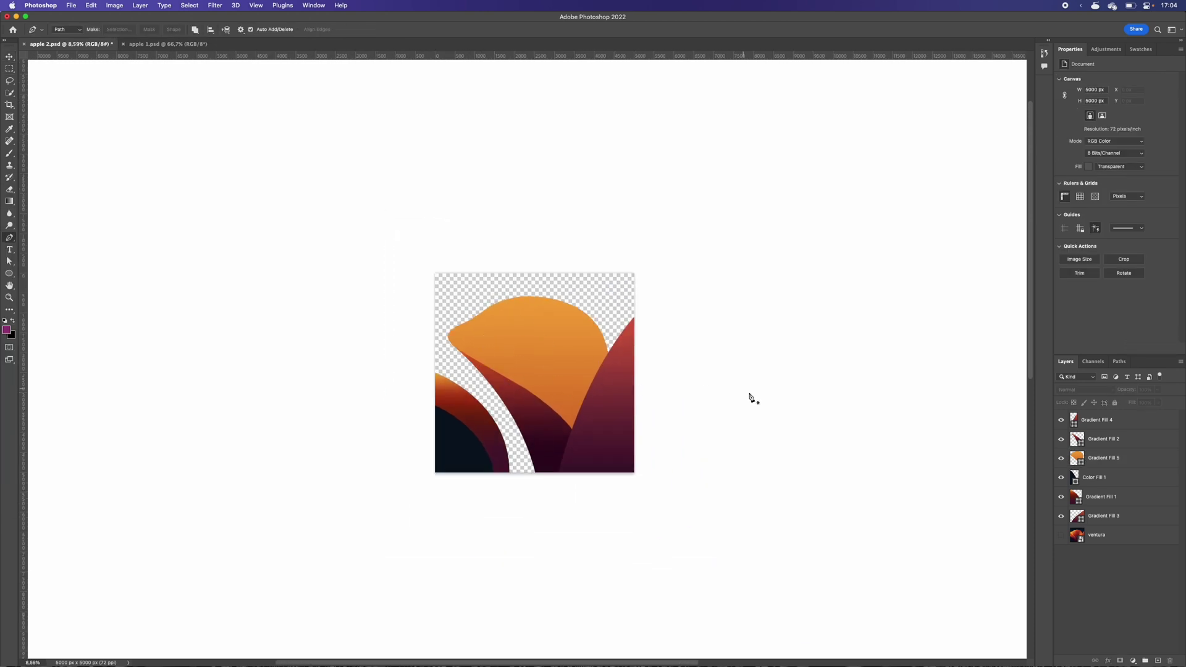
{"action": "scroll", "coordinate": [537, 402], "scroll_direction": "up", "scroll_amount": 5}
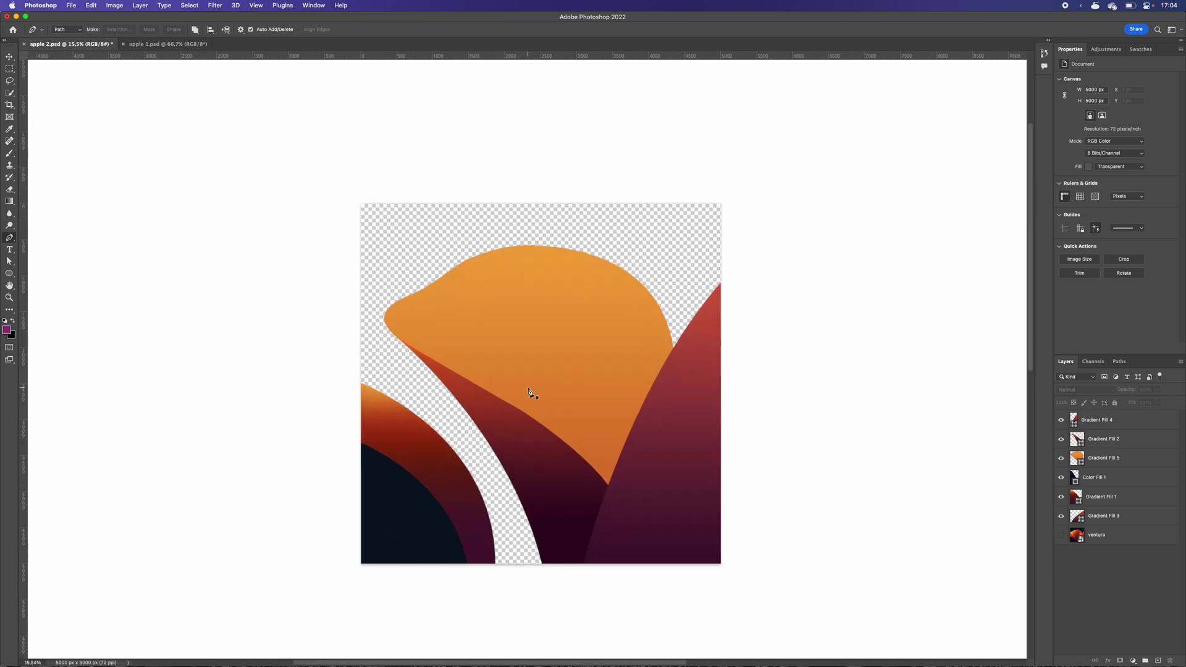
{"action": "scroll", "coordinate": [523, 385], "scroll_direction": "up", "scroll_amount": 1}
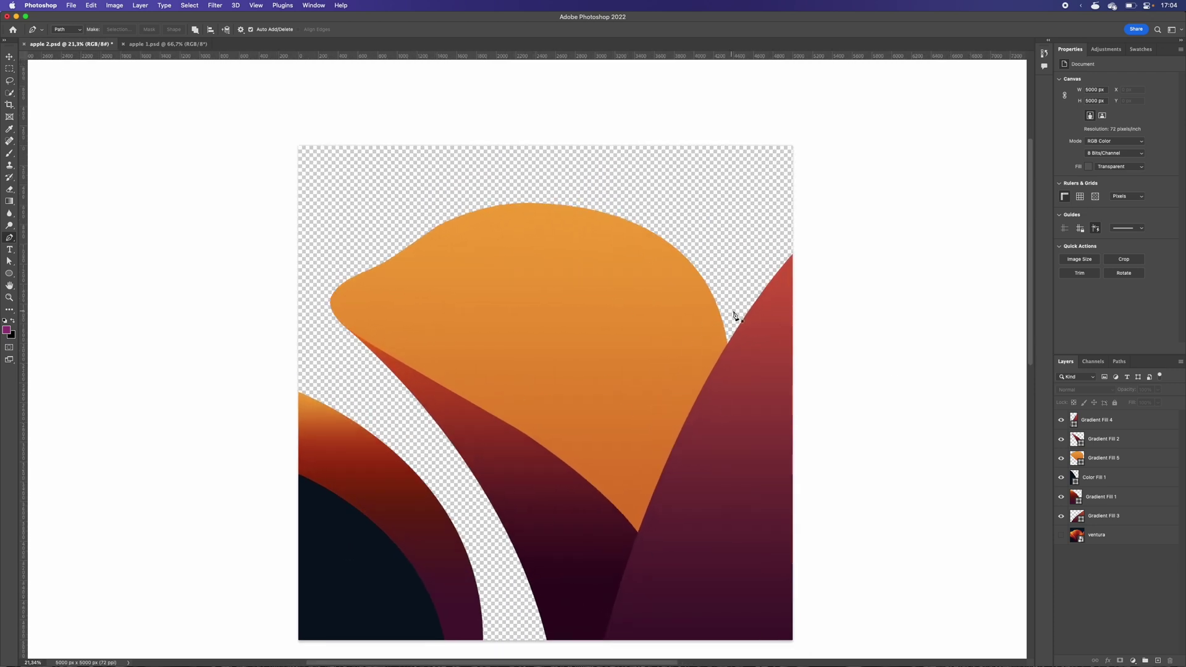
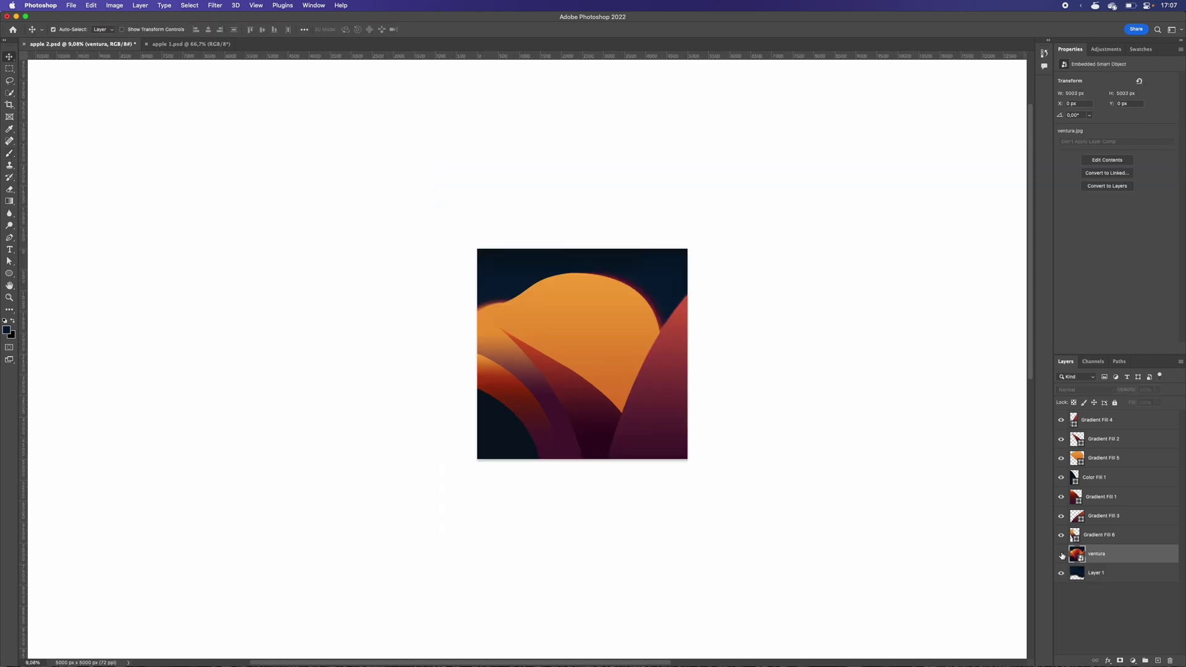
- Toggle the ventura layer's visibility to compare the flat petal shapes and blue background with the wallpaper
{"action": "left_click", "coordinate": [1061, 554]}
{"action": "left_click", "coordinate": [1061, 555]}
{"action": "left_click", "coordinate": [1061, 556]}
{"action": "left_click", "coordinate": [1061, 555]}
- Move the ventura layer to the top of the layer stack and keep it visible as the reference
{"action": "scroll", "coordinate": [561, 313], "scroll_direction": "up", "scroll_amount": 10}
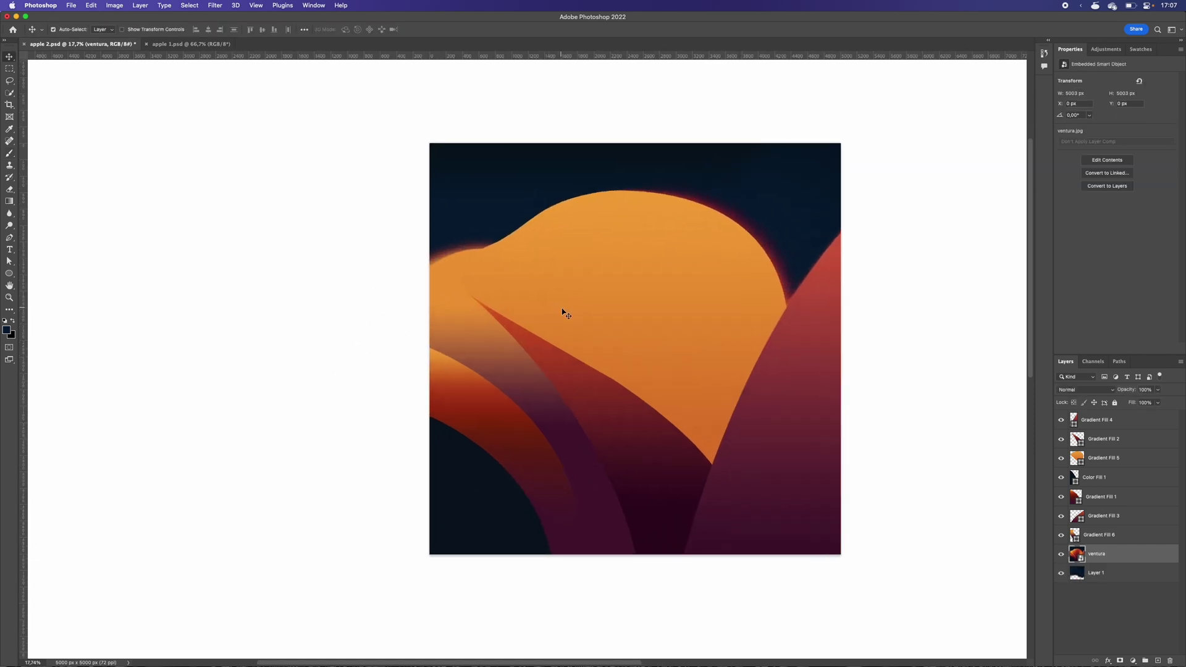
{"action": "left_click_drag", "start_coordinate": [649, 296], "coordinate": [544, 322]}
{"action": "left_click", "coordinate": [1061, 554]}
{"action": "left_click_drag", "start_coordinate": [1119, 554], "coordinate": [1121, 378]}
- Examine the wallpaper's highlights, soft shadows and colour transitions up close along the large petal's left fold and lower edge
{"action": "scroll", "coordinate": [556, 228], "scroll_direction": "up", "scroll_amount": 5}
{"action": "scroll", "coordinate": [325, 233], "scroll_direction": "up", "scroll_amount": 2}
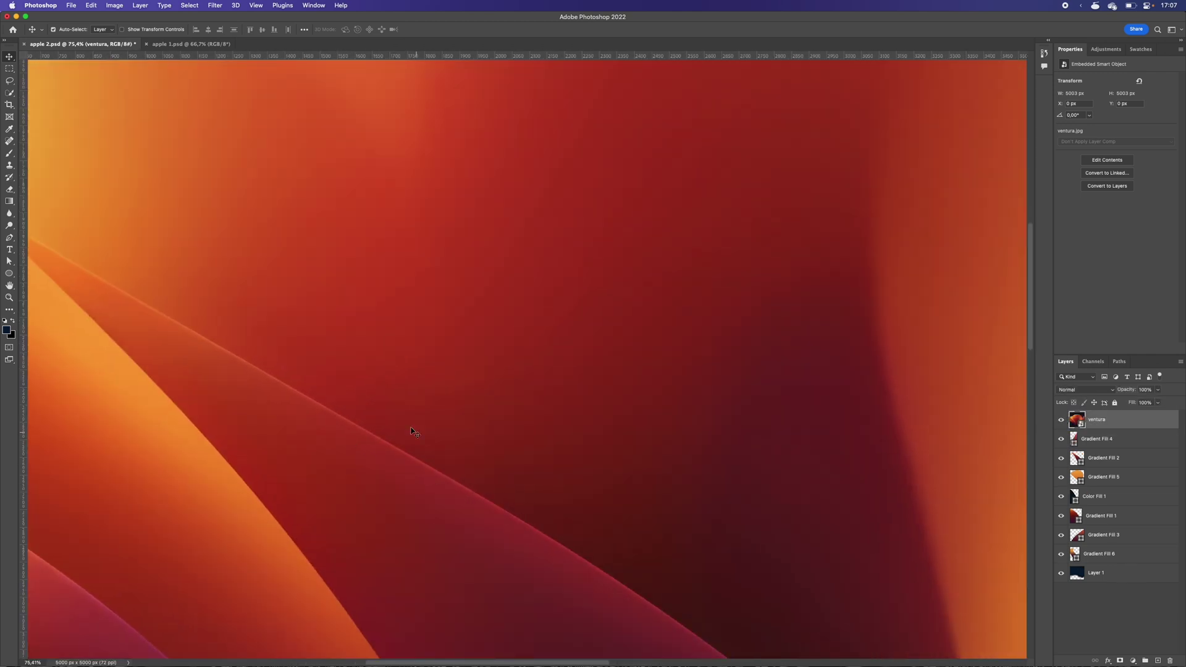
{"action": "left_click_drag", "start_coordinate": [415, 432], "coordinate": [667, 529]}
{"action": "scroll", "coordinate": [470, 417], "scroll_direction": "up", "scroll_amount": 5}
{"action": "scroll", "coordinate": [470, 417], "scroll_direction": "up", "scroll_amount": 1}
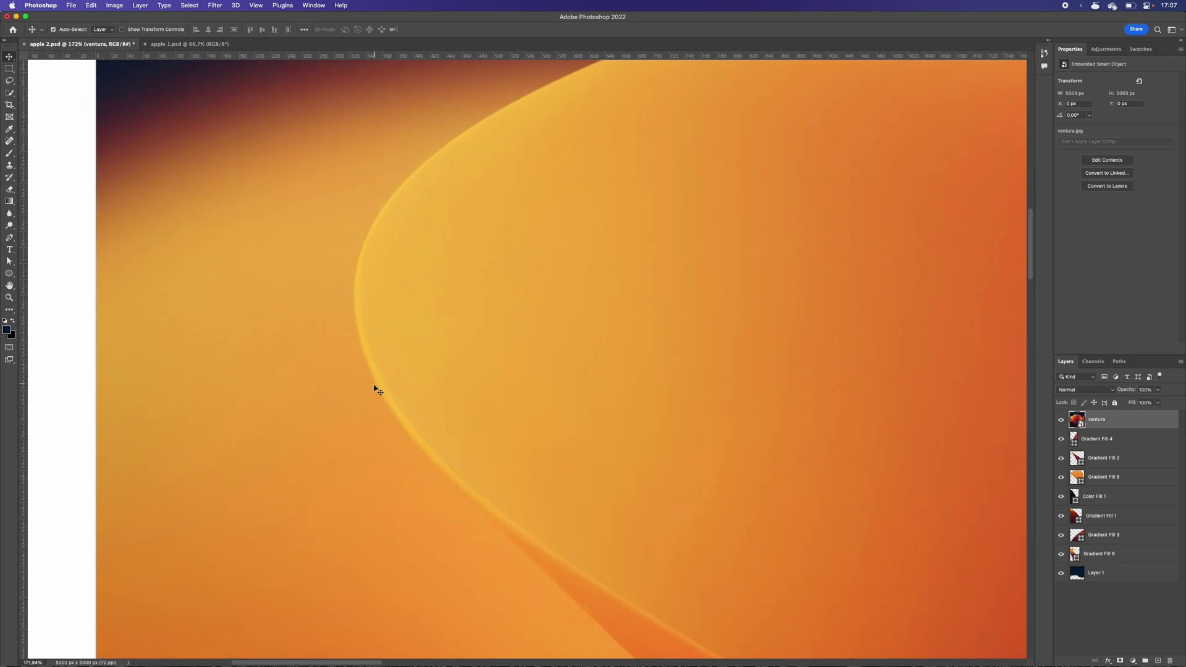
{"action": "left_click_drag", "start_coordinate": [533, 128], "coordinate": [412, 393]}
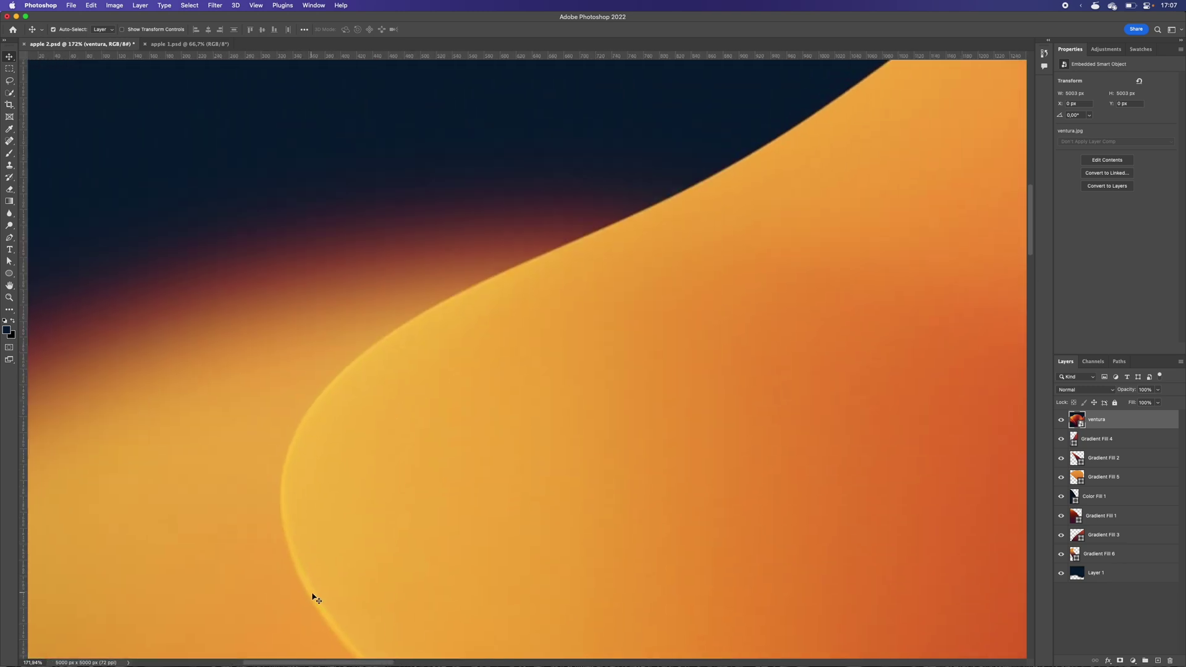
{"action": "left_click_drag", "start_coordinate": [288, 570], "coordinate": [224, 294]}
{"action": "left_click_drag", "start_coordinate": [391, 141], "coordinate": [494, 400]}
{"action": "left_click_drag", "start_coordinate": [404, 472], "coordinate": [543, 258]}
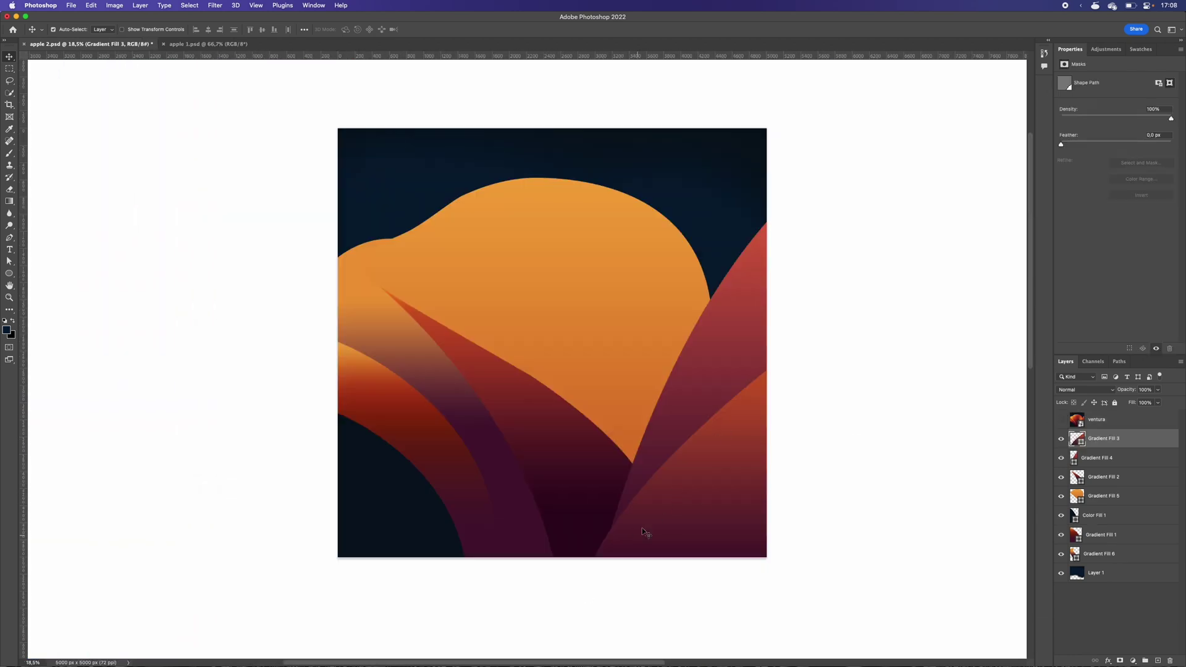
- Show the wallpaper and add a new layer clipped to Gradient Fill 3 for shading that petal with the Brush tool
{"action": "left_click", "coordinate": [1061, 419]}
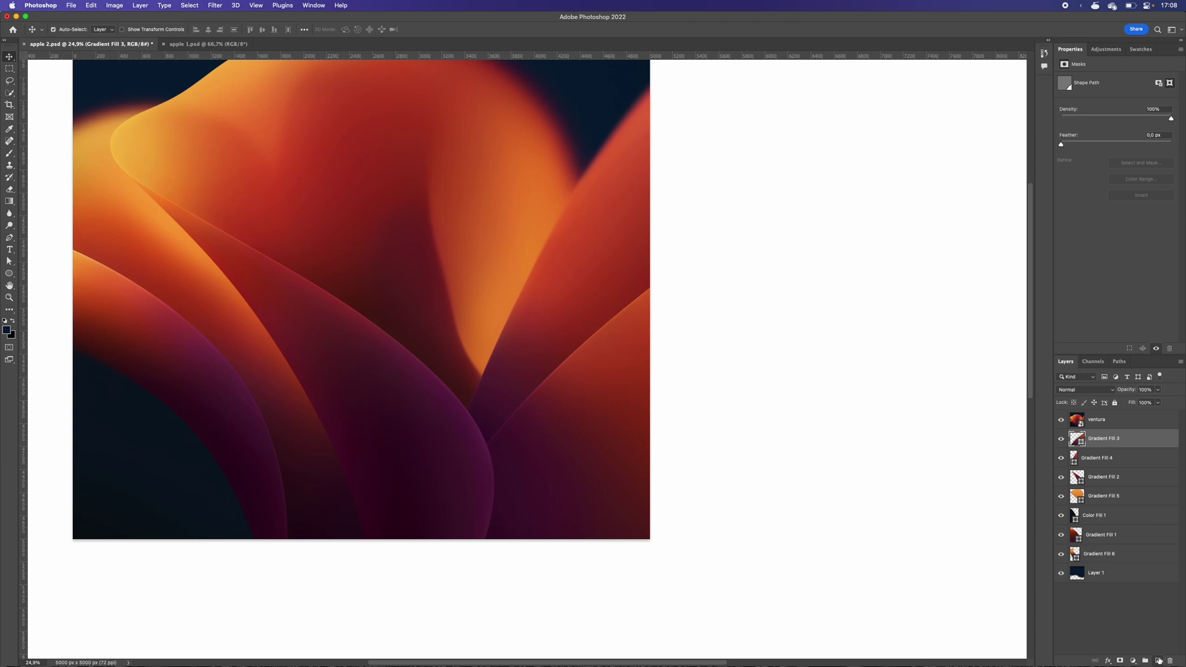
{"action": "key", "text": "super+shift+alt+n"}
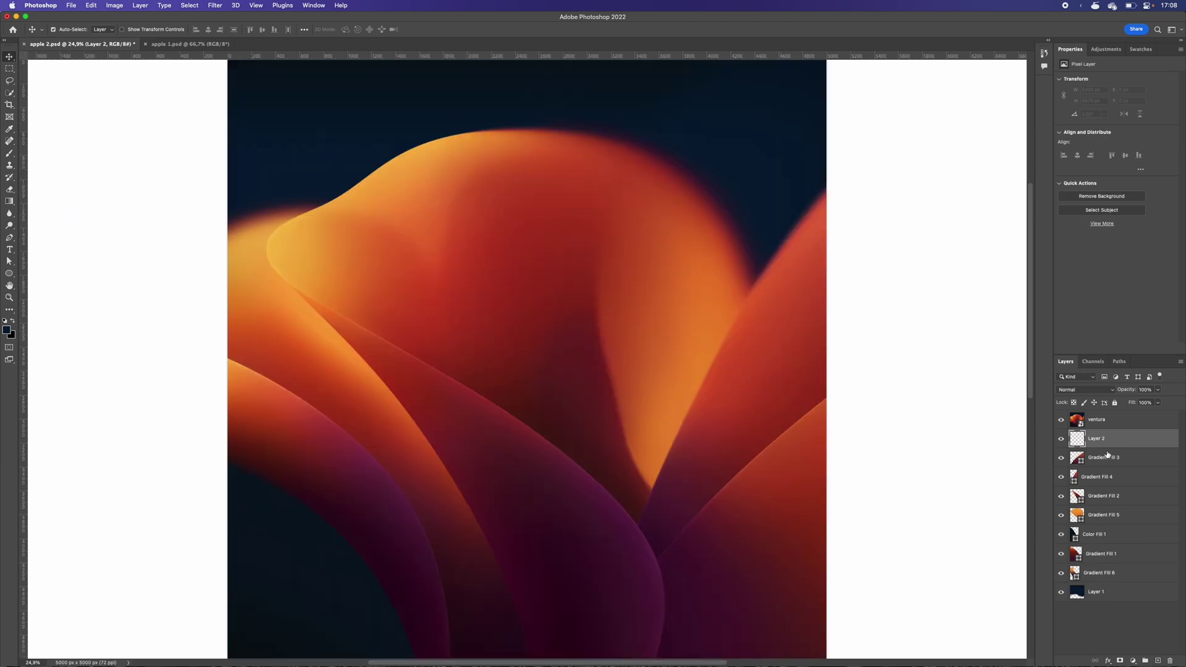
{"action": "left_click", "coordinate": [1108, 454]}
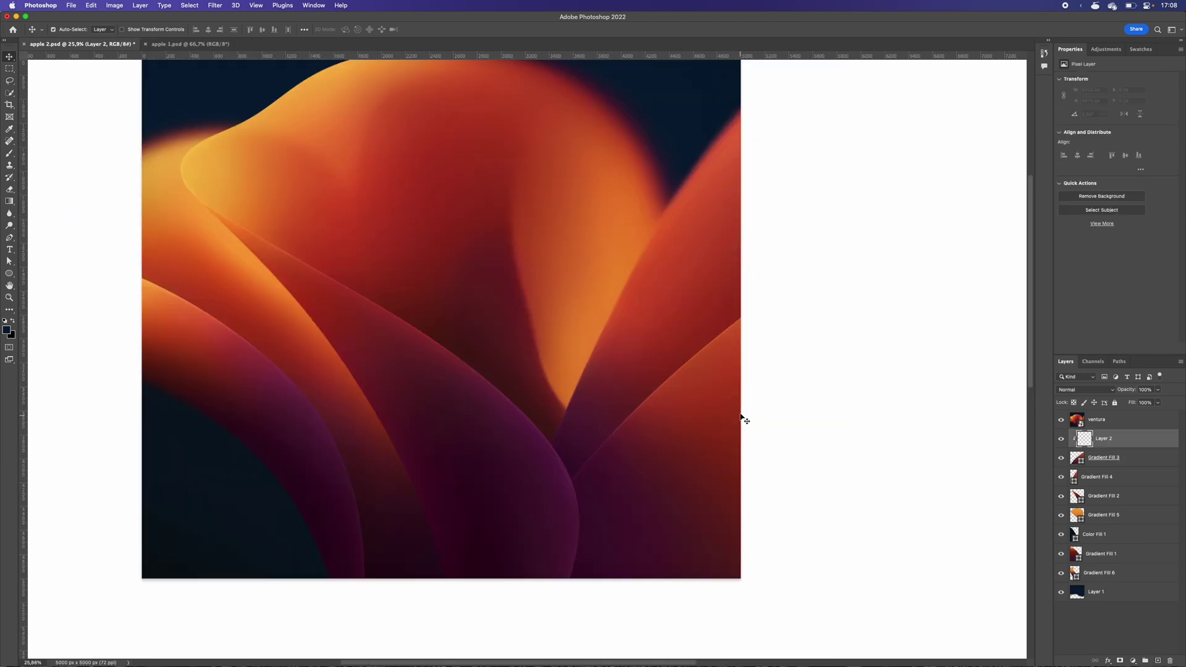
{"action": "key", "text": "b"}
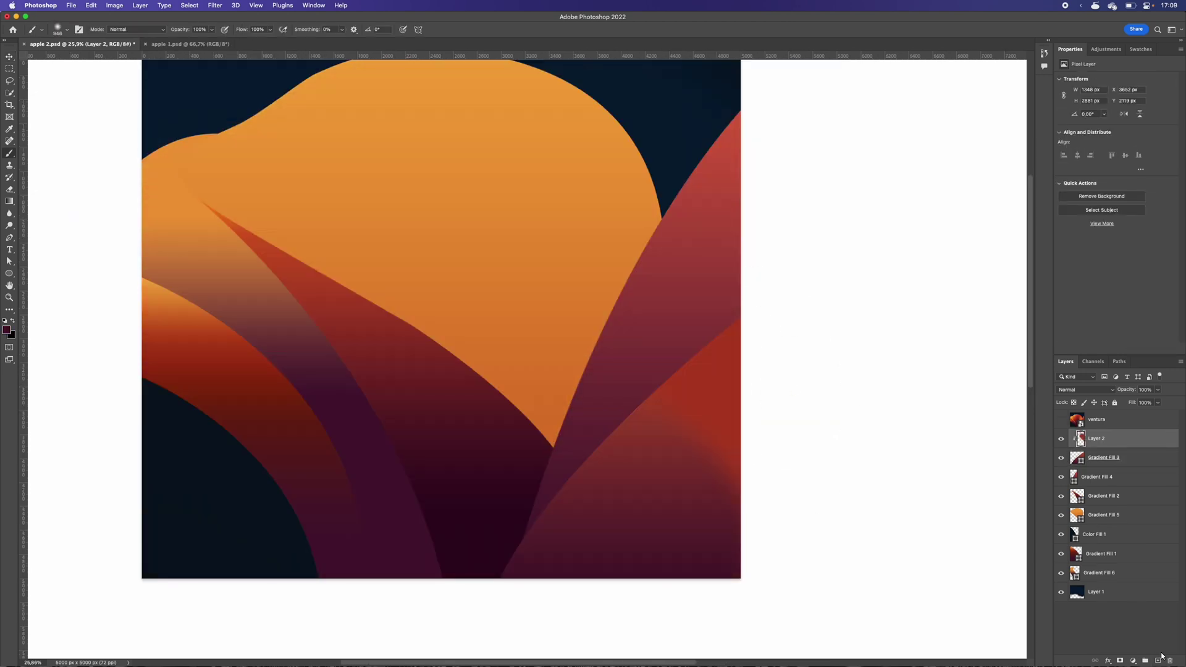
- Clip two more shading layers to Gradient Fill 3 and sample dark red from the wallpaper's lower-right petal as the brush colour
{"action": "left_click", "coordinate": [1109, 445], "text": "alt"}
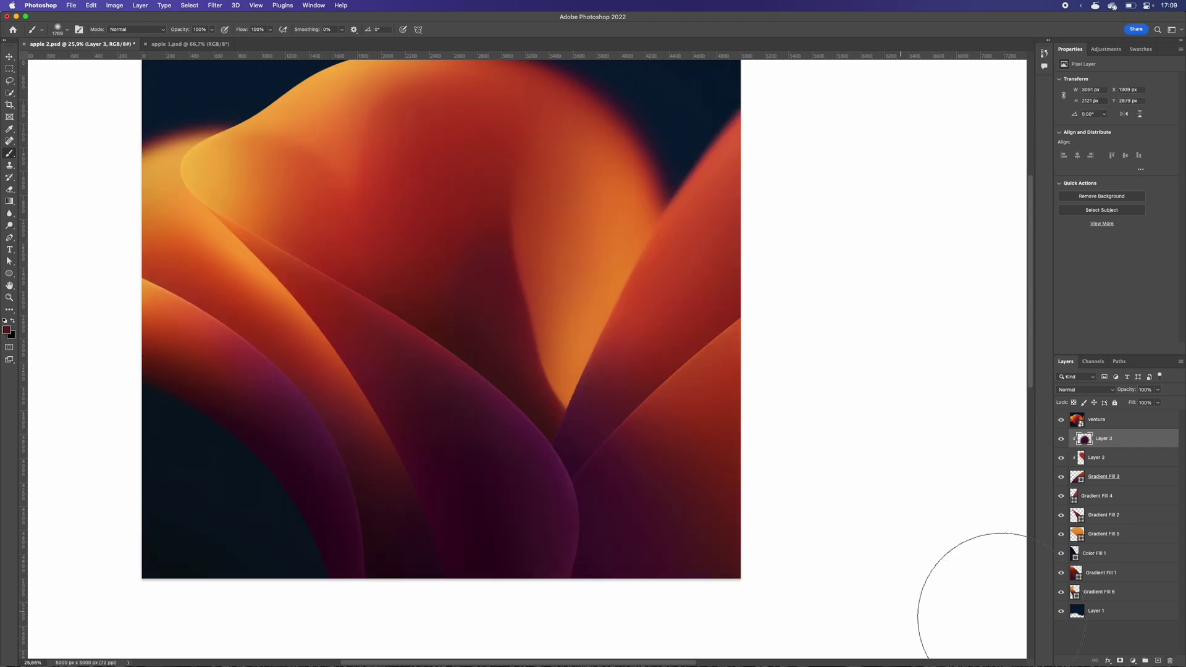
{"action": "left_click", "coordinate": [1115, 446], "text": "alt"}
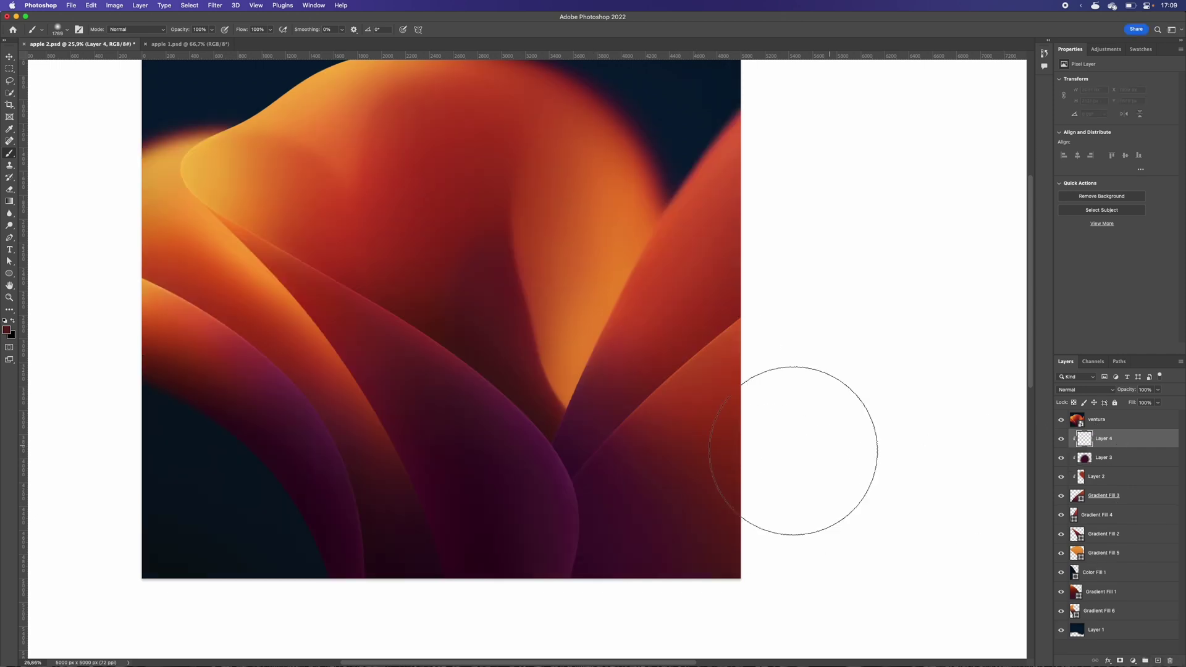
{"action": "left_click", "coordinate": [728, 508], "text": "alt"}
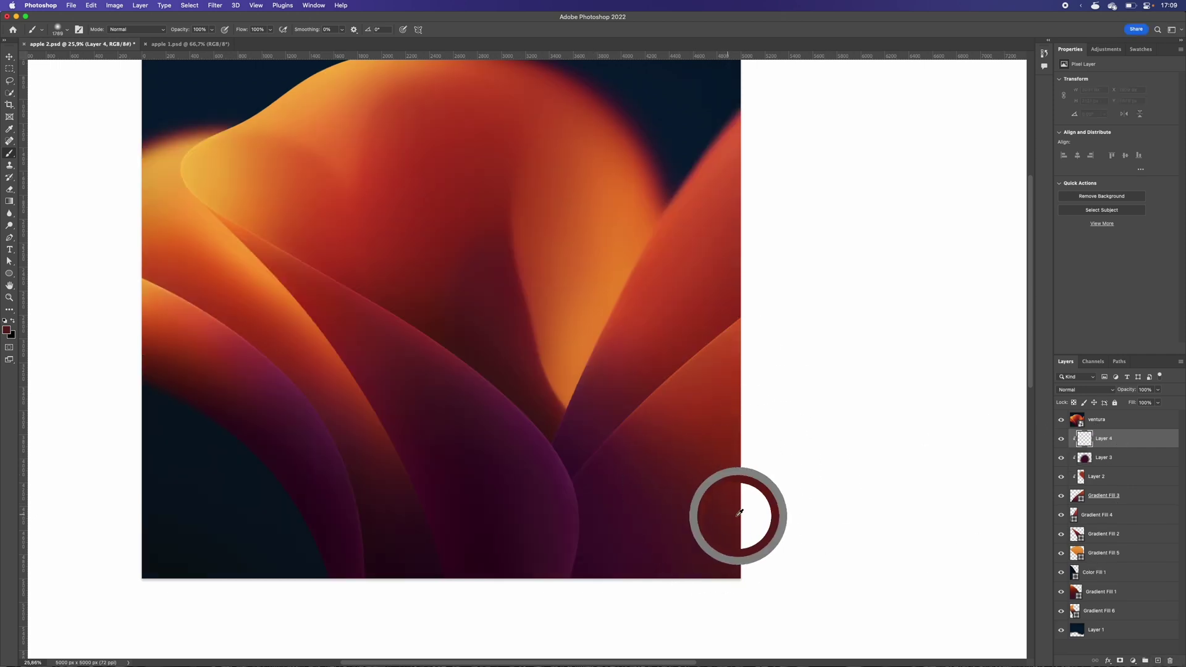
- Hide the wallpaper, convert Layer 2, Layer 3 and Layer 4 into one smart object, and open the filter list
{"action": "left_click", "coordinate": [1061, 419]}
{"action": "left_click", "coordinate": [1105, 476], "text": "shift"}
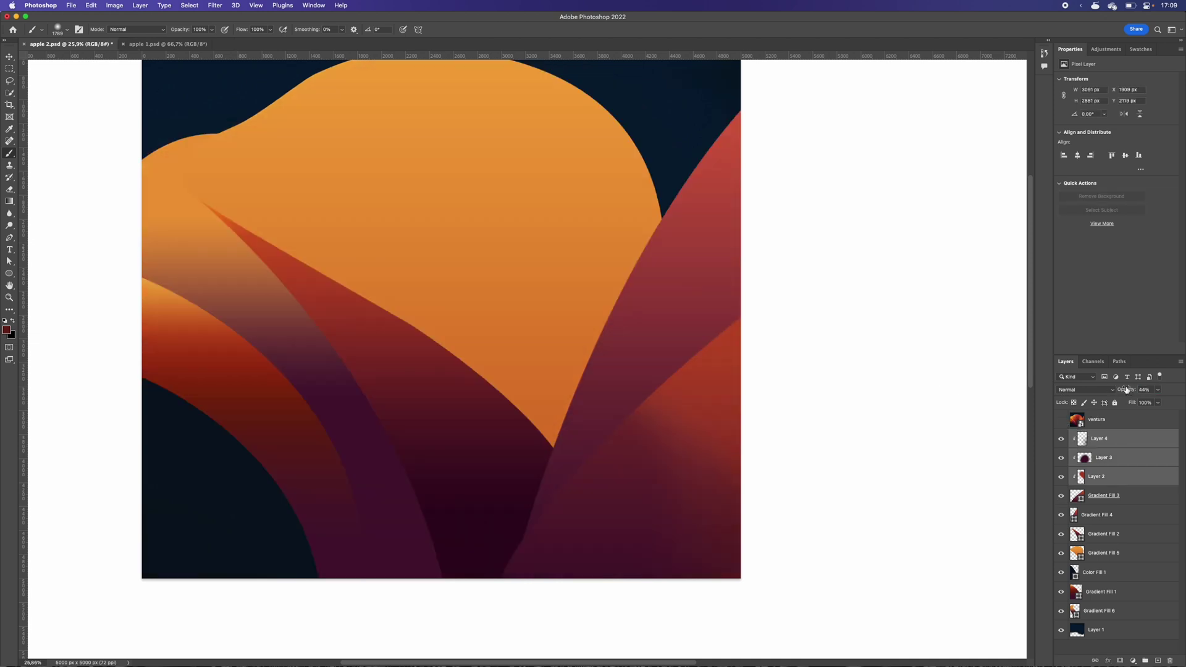
{"action": "key", "text": "ctrl+alt+s"}
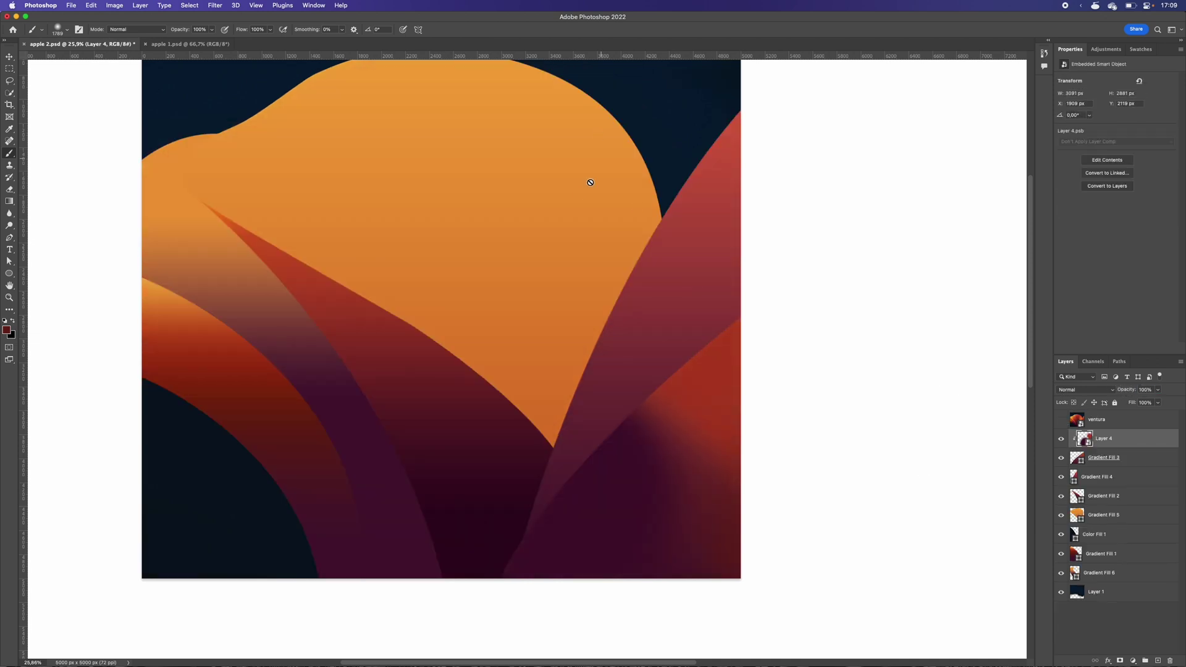
{"action": "left_click", "coordinate": [216, 6]}
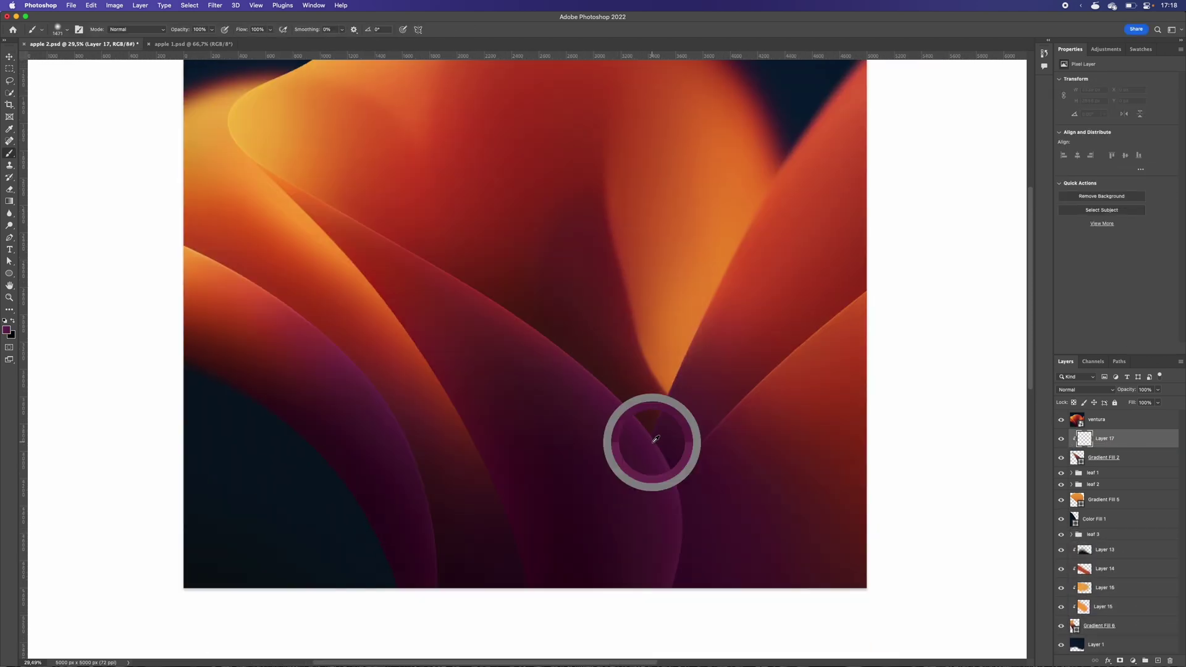
{"action": "left_click", "coordinate": [216, 4]}
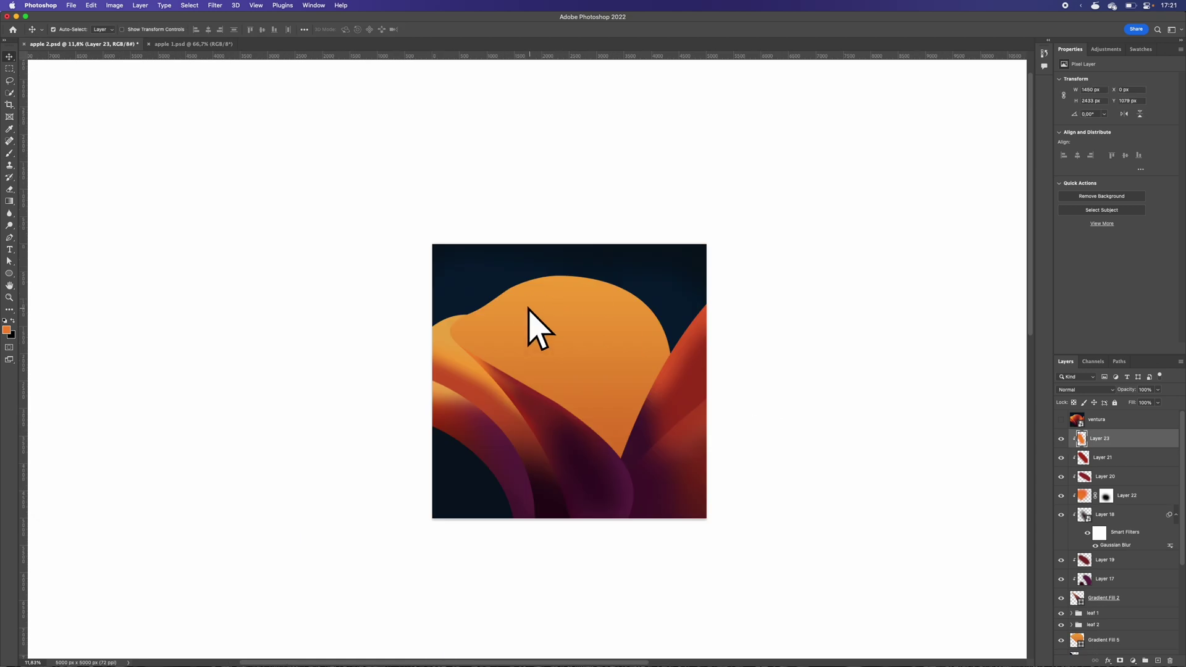
- Sample dark red from the wallpaper and brush it onto the layer clipped to Gradient Fill 5, upward along the large petal's inner fold
{"action": "scroll", "coordinate": [559, 321], "scroll_direction": "up", "scroll_amount": 5}
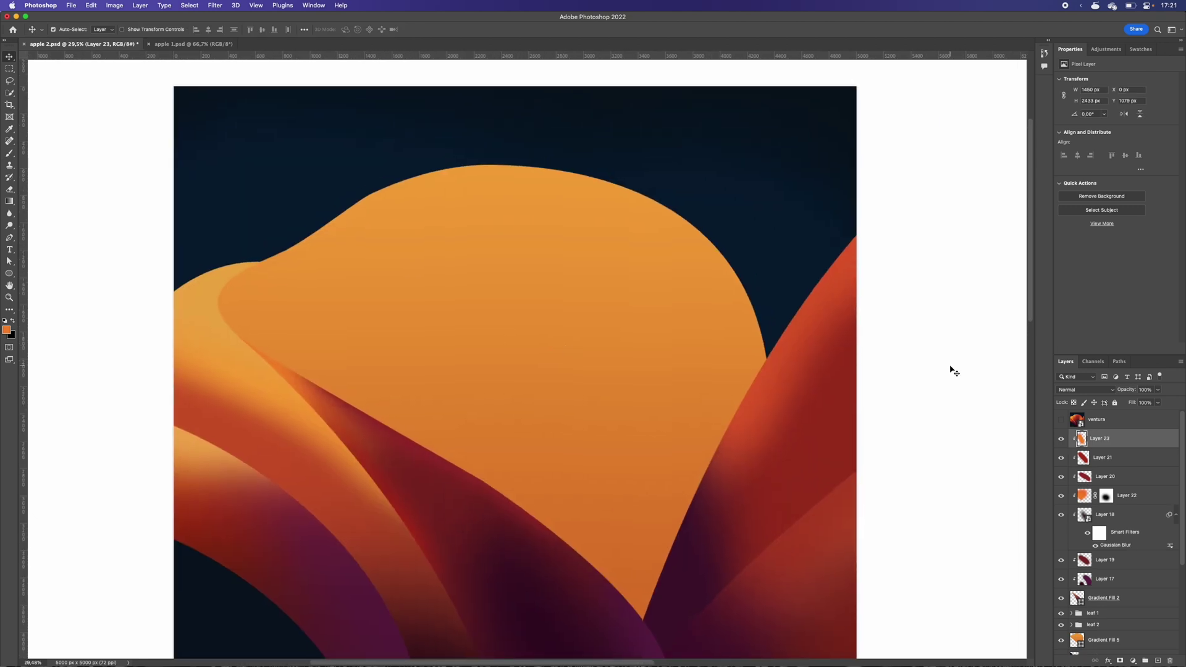
{"action": "left_click", "coordinate": [1062, 420]}
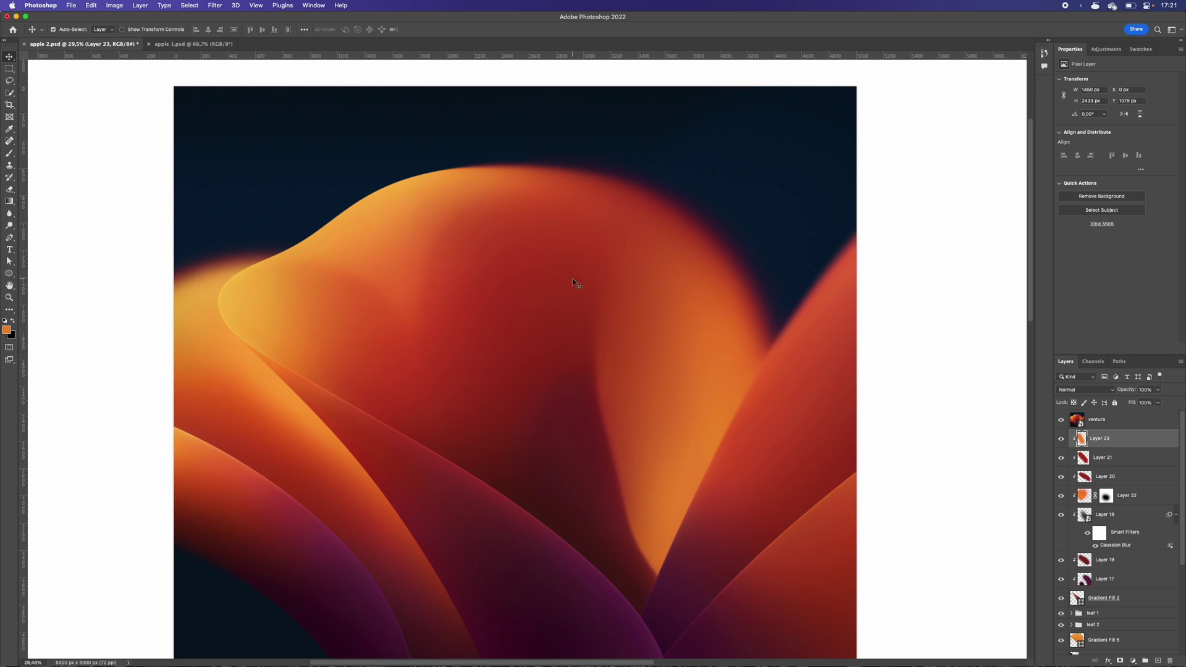
{"action": "key", "text": "b"}
{"action": "left_click", "coordinate": [603, 376], "text": "alt"}
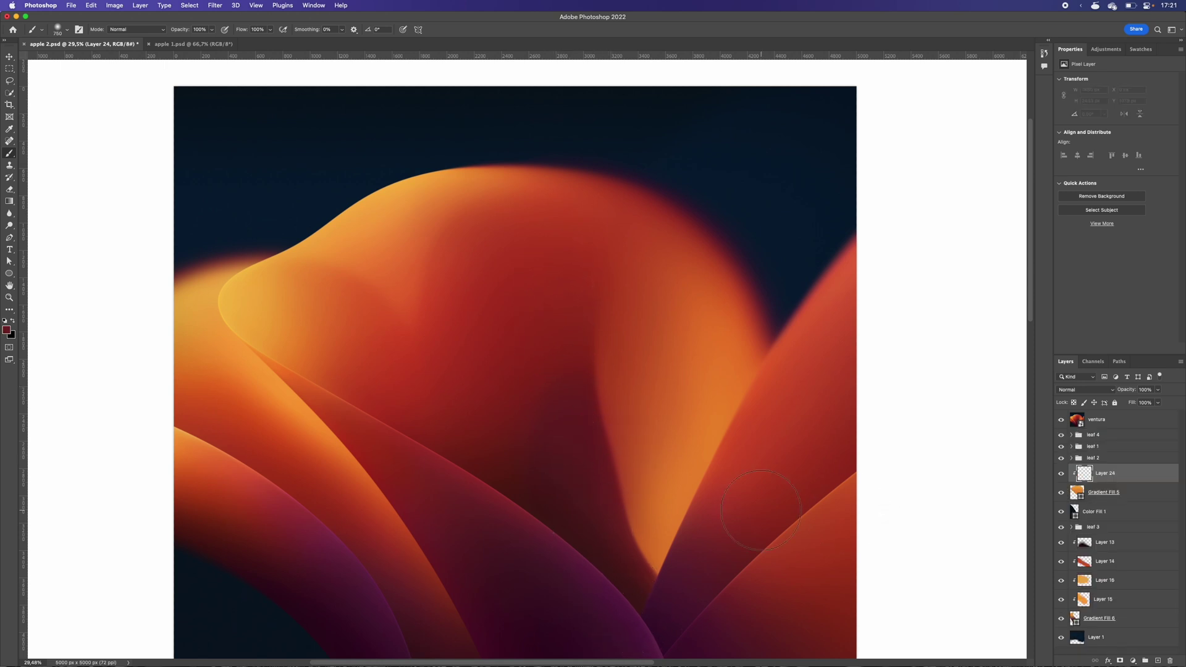
{"action": "mouse_move", "coordinate": [640, 558]}
{"action": "left_mouse_down"}
{"action": "mouse_move", "coordinate": [624, 563]}
{"action": "mouse_move", "coordinate": [650, 570]}
{"action": "mouse_move", "coordinate": [646, 598]}
{"action": "left_mouse_up"}
{"action": "mouse_move", "coordinate": [579, 541]}
{"action": "left_mouse_down"}
{"action": "mouse_move", "coordinate": [545, 397]}
{"action": "mouse_move", "coordinate": [559, 272]}
{"action": "left_mouse_up"}
- Sample a brighter red from the wallpaper and paint it on a new clipped layer across the middle of the large petal
{"action": "left_click", "coordinate": [1062, 421]}
{"action": "left_click", "coordinate": [1061, 420]}
{"action": "left_click", "coordinate": [489, 311], "text": "alt"}
{"action": "left_click", "coordinate": [1061, 420]}
{"action": "left_click", "coordinate": [1158, 660]}
{"action": "mouse_move", "coordinate": [464, 328]}
{"action": "left_mouse_down"}
{"action": "mouse_move", "coordinate": [495, 321]}
{"action": "mouse_move", "coordinate": [476, 524]}
{"action": "mouse_move", "coordinate": [454, 117]}
{"action": "left_mouse_up"}
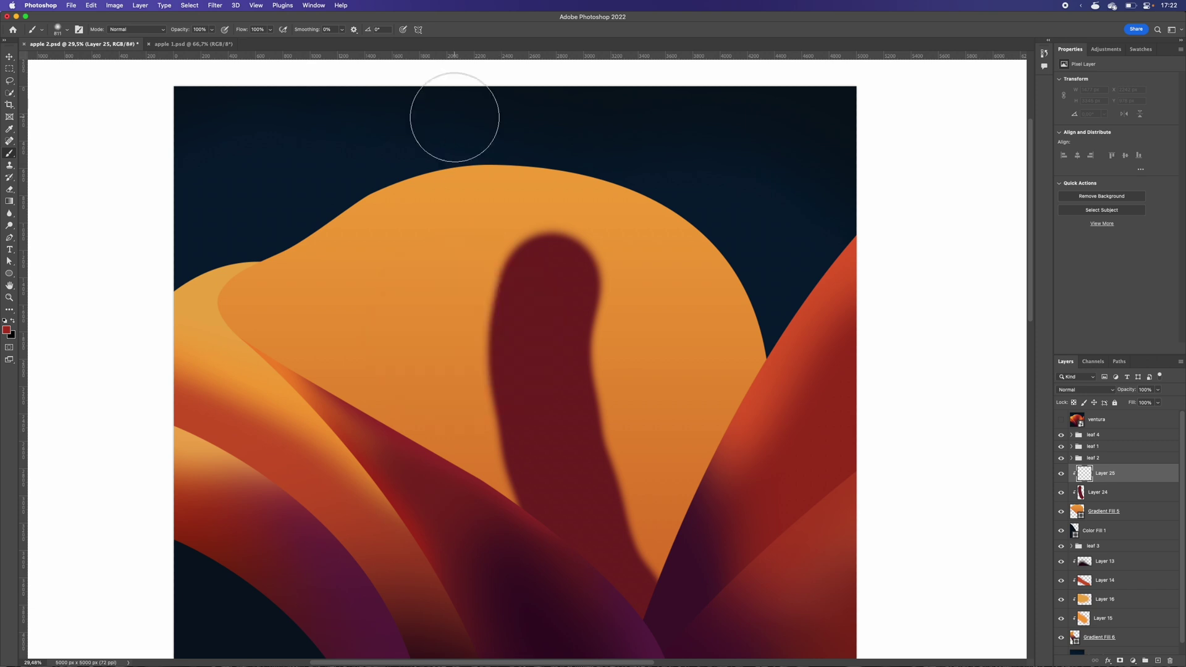
{"action": "mouse_move", "coordinate": [485, 290]}
{"action": "left_mouse_down"}
{"action": "mouse_move", "coordinate": [463, 318]}
{"action": "mouse_move", "coordinate": [479, 265]}
{"action": "mouse_move", "coordinate": [461, 327]}
{"action": "mouse_move", "coordinate": [521, 491]}
{"action": "mouse_move", "coordinate": [534, 480]}
{"action": "left_mouse_up"}
- Clip another new layer to Gradient Fill 5, hide the wallpaper and brush orange along the large petal's left side
{"action": "left_click", "coordinate": [1111, 483], "text": "alt"}
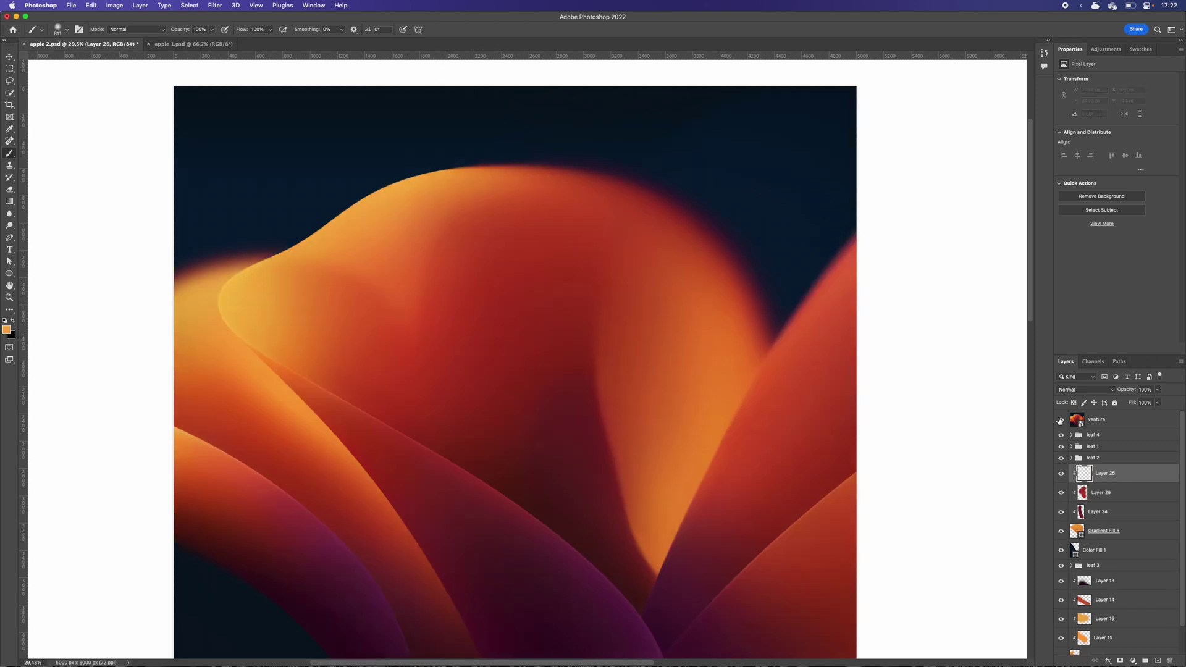
{"action": "left_click", "coordinate": [1061, 420]}
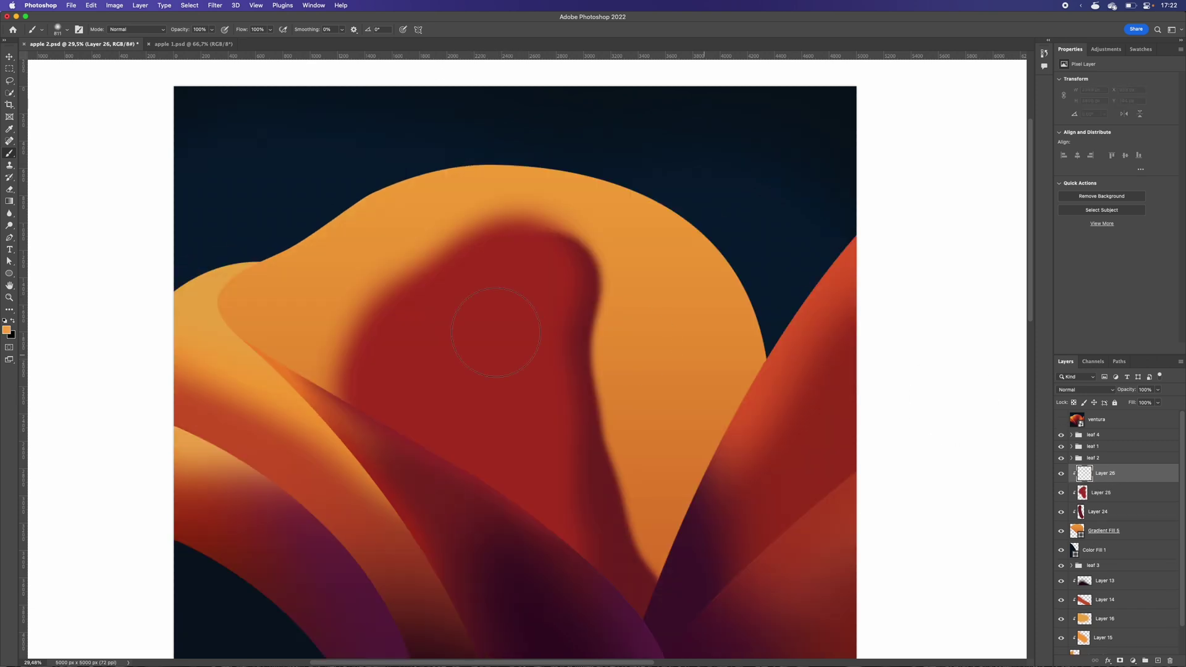
{"action": "left_click_drag", "start_coordinate": [333, 318], "coordinate": [264, 288]}
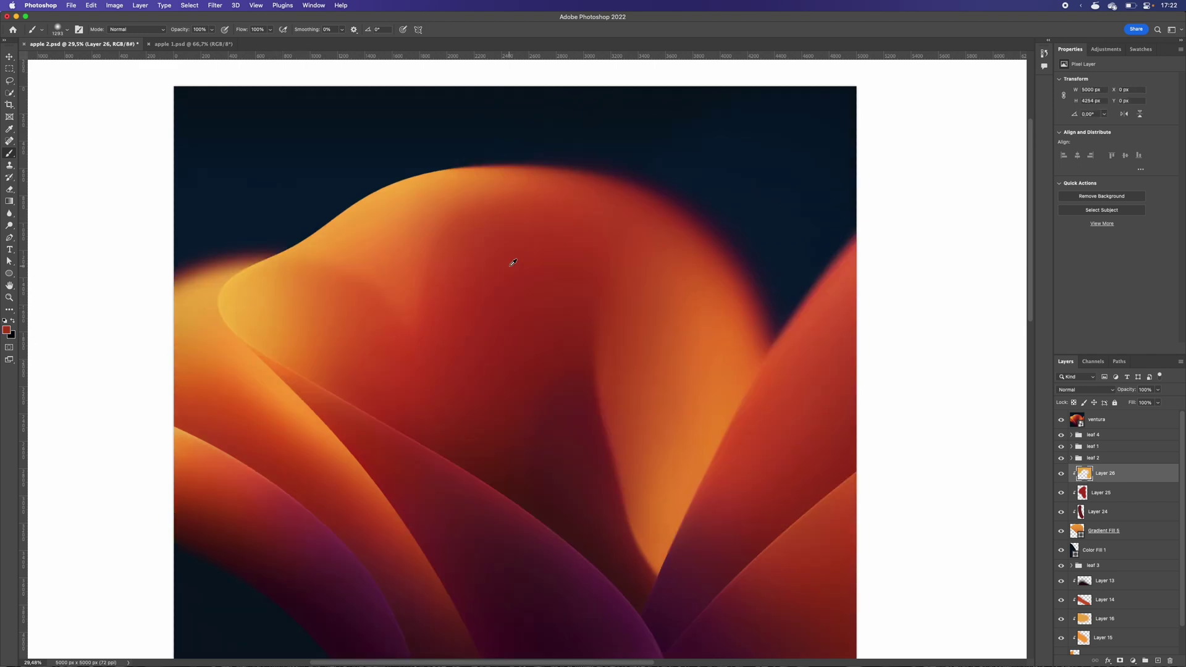
- Sample red from the wallpaper's large petal, apply Gaussian Blur to Layer 25, and copy the blur filter onto Layer 27
{"action": "left_click", "coordinate": [511, 275], "text": "alt"}
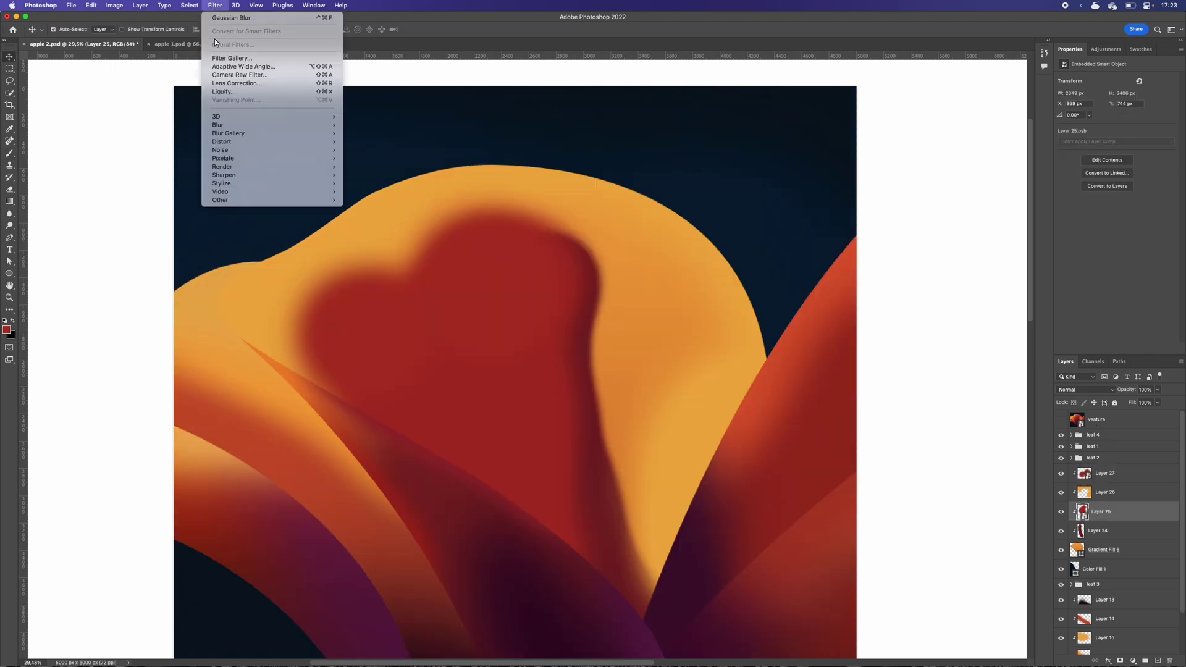
{"action": "mouse_move", "coordinate": [256, 125]}
{"action": "left_click", "coordinate": [401, 157]}
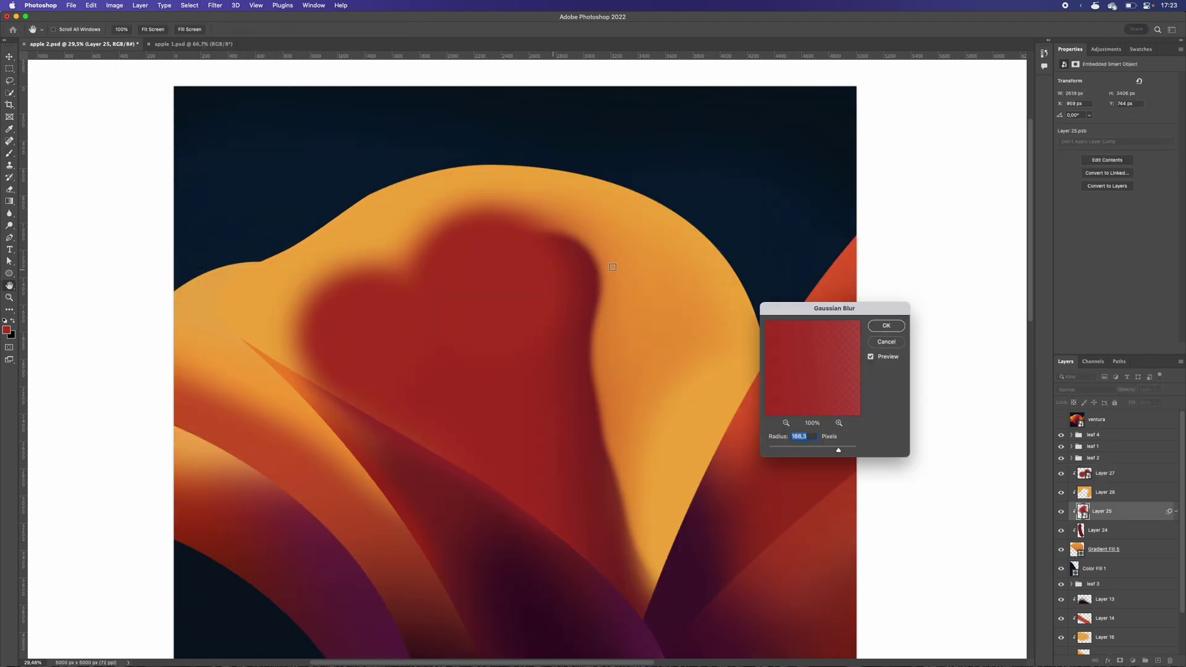
{"action": "left_click", "coordinate": [886, 325]}
{"action": "left_click_drag", "start_coordinate": [1169, 511], "coordinate": [1143, 481]}
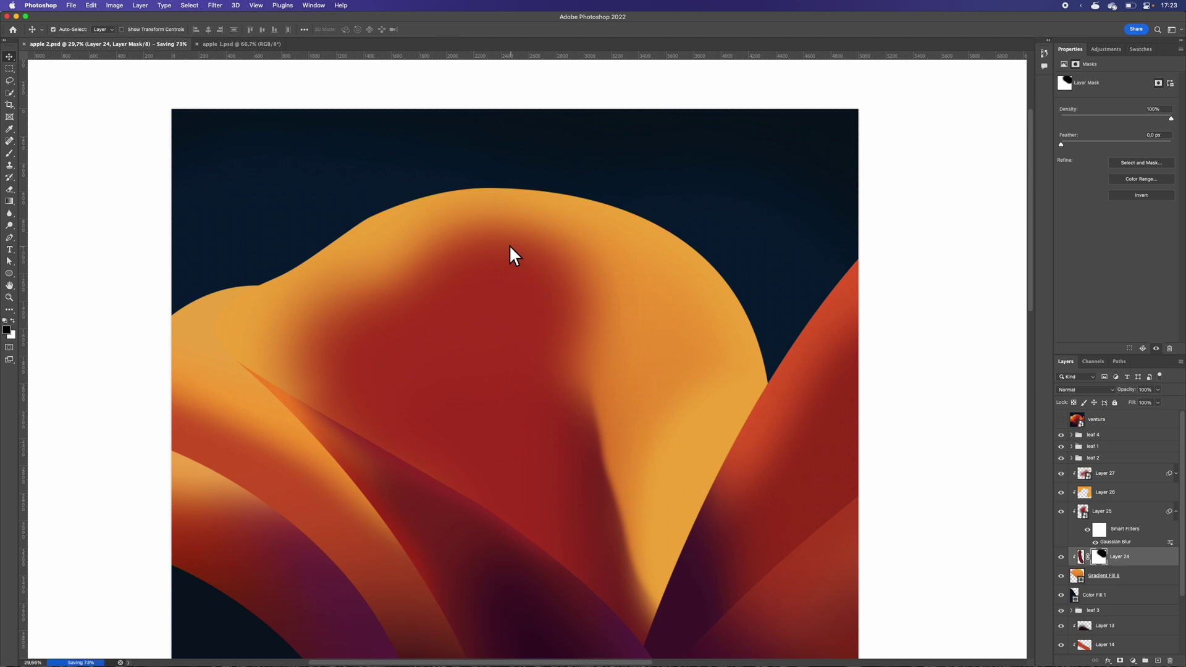
- Add a layer mask to Layer 25 and brush black at 10% opacity along the top of the red area to soften it
{"action": "left_click", "coordinate": [1061, 419]}
{"action": "left_click", "coordinate": [1061, 419]}
{"action": "key", "text": "b"}
{"action": "key", "text": "x"}
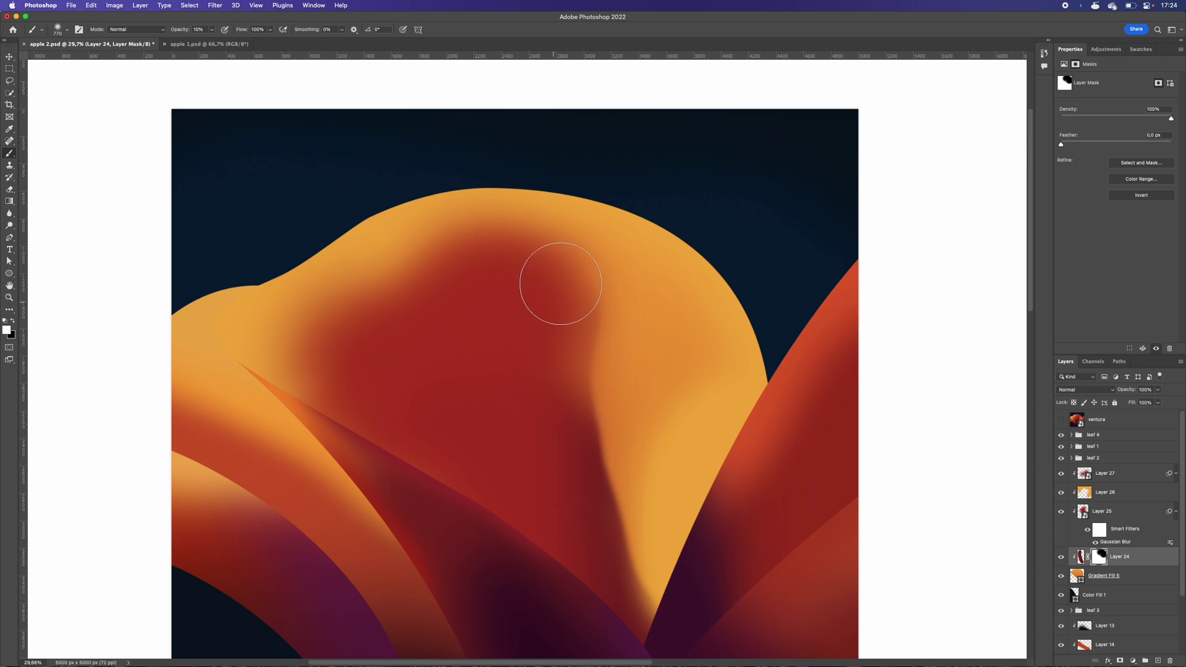
{"action": "left_click", "coordinate": [1121, 512]}
{"action": "left_click", "coordinate": [1119, 660]}
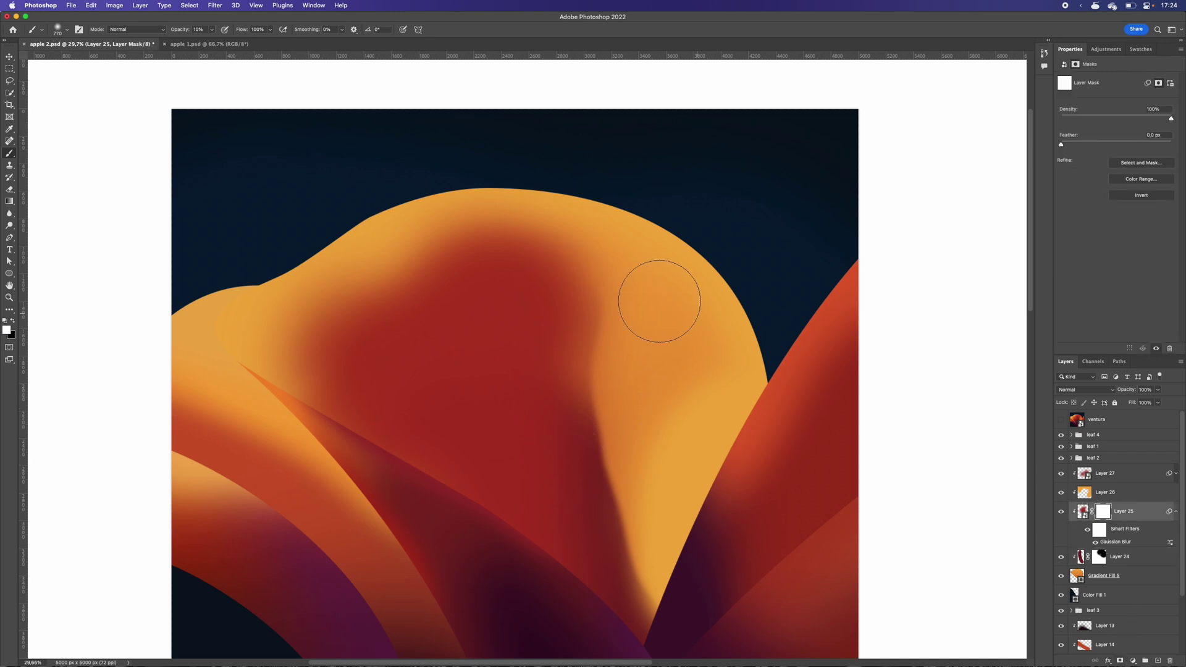
{"action": "left_click_drag", "start_coordinate": [482, 242], "coordinate": [569, 239]}
{"action": "key", "text": "x"}
{"action": "left_click", "coordinate": [553, 233]}
{"action": "left_click_drag", "start_coordinate": [519, 284], "coordinate": [444, 285]}
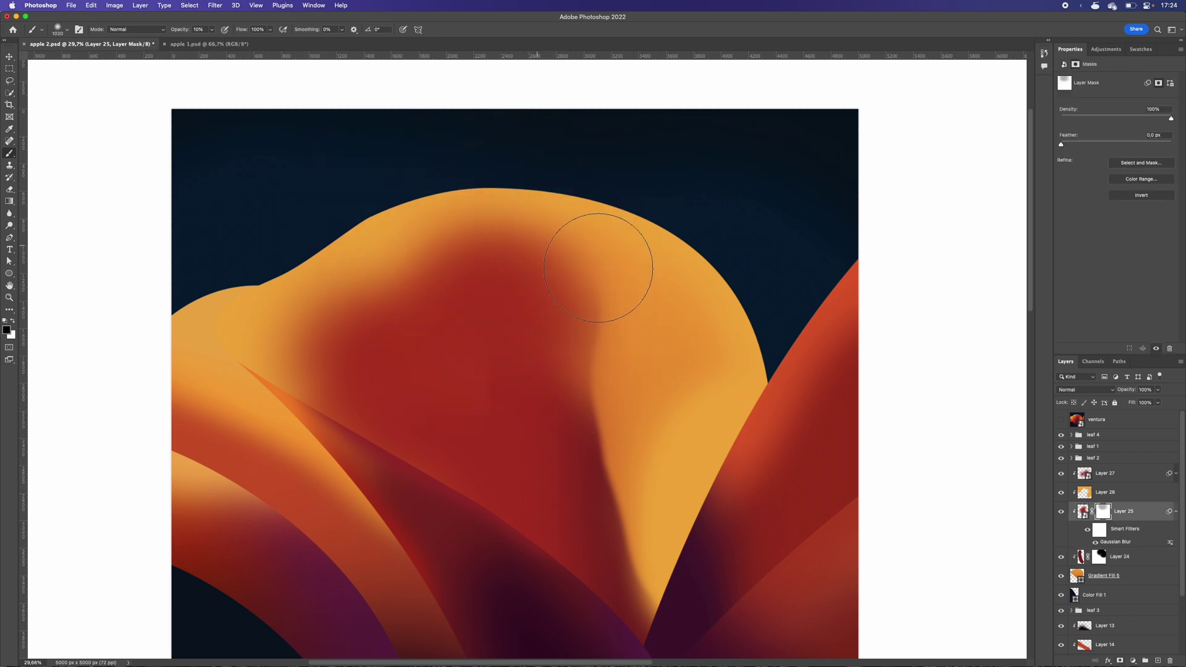
- Add a layer mask to Layer 27, fade the top of its red shading, and compare the petal with the wallpaper
{"action": "left_click", "coordinate": [1116, 477]}
{"action": "left_click", "coordinate": [1120, 661]}
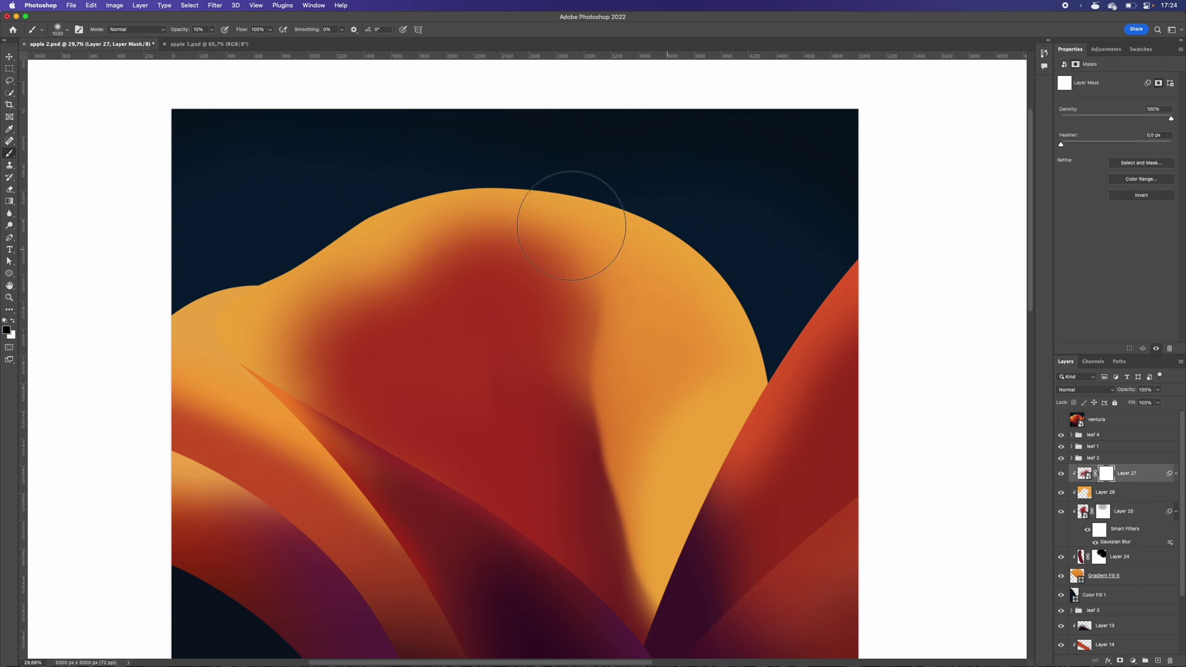
{"action": "left_click", "coordinate": [1061, 419]}
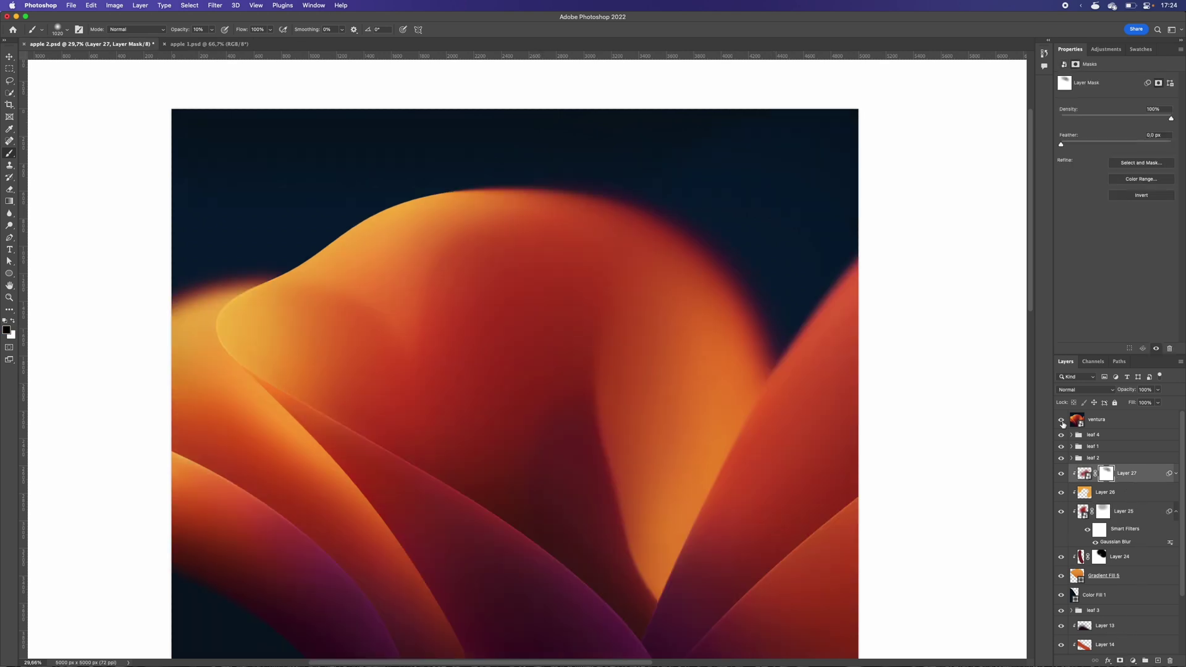
{"action": "left_click", "coordinate": [1061, 420]}
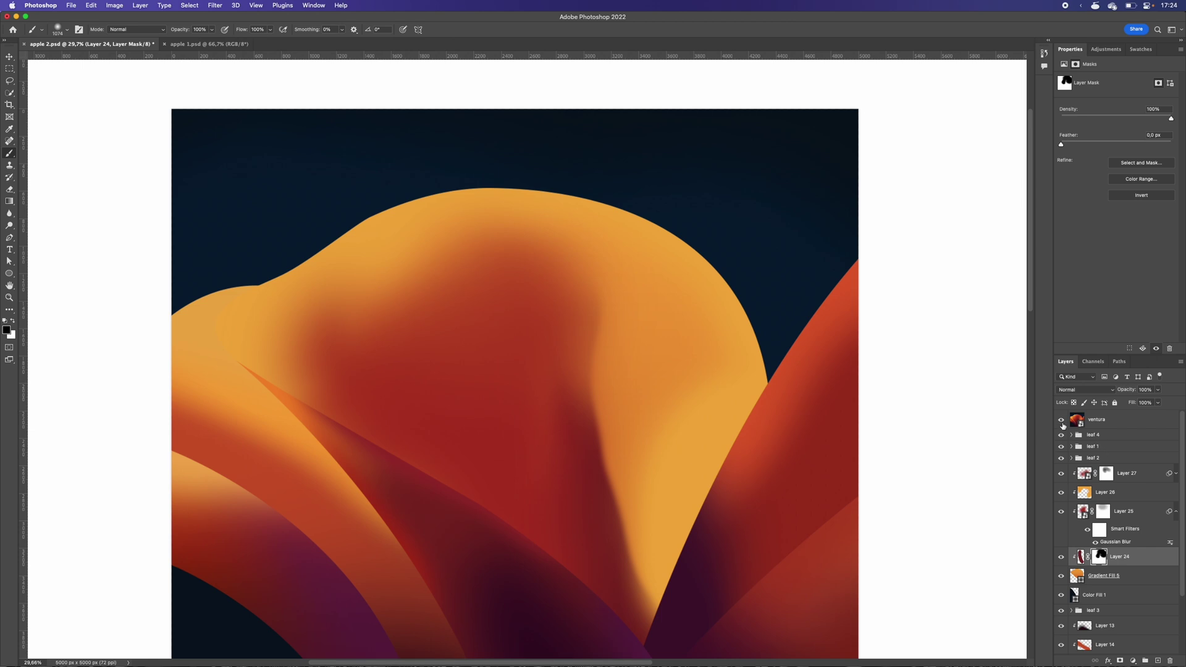
{"action": "left_click", "coordinate": [1061, 422]}
{"action": "key", "text": "x"}
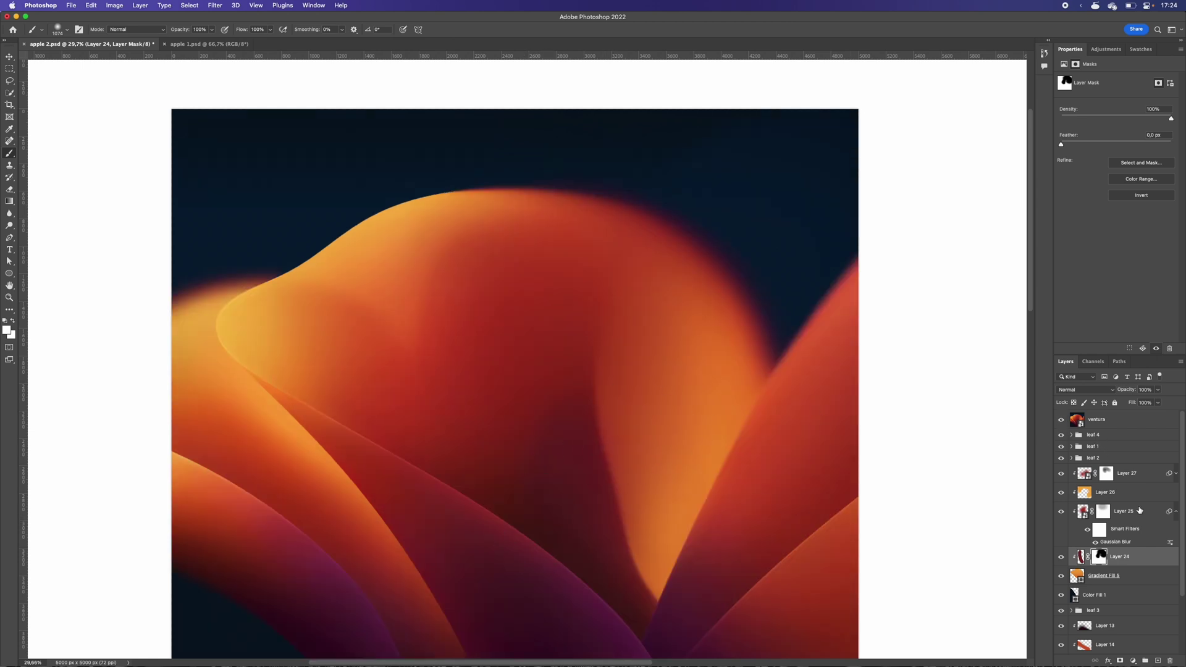
- Clip a new layer above Layer 27, brush dark maroon over the large petal's lower middle, and compare it with the wallpaper
{"action": "left_click", "coordinate": [1136, 474]}
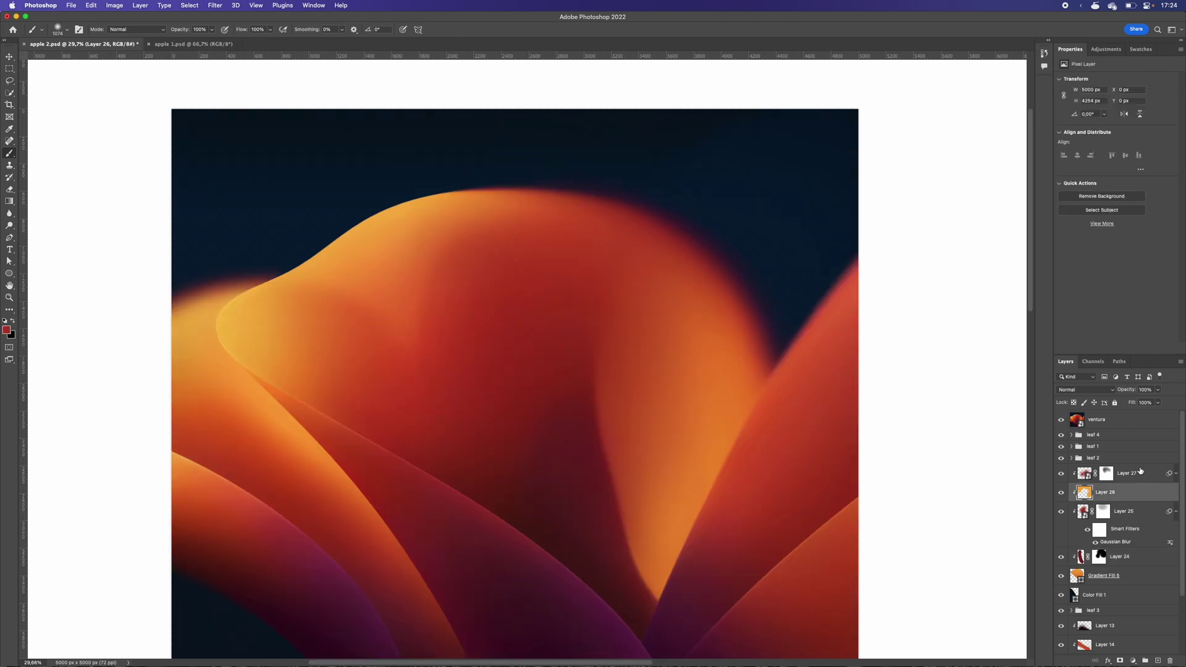
{"action": "left_click", "coordinate": [1159, 661]}
{"action": "left_click", "coordinate": [1135, 483], "text": "alt"}
{"action": "left_click_drag", "start_coordinate": [502, 496], "coordinate": [512, 496]}
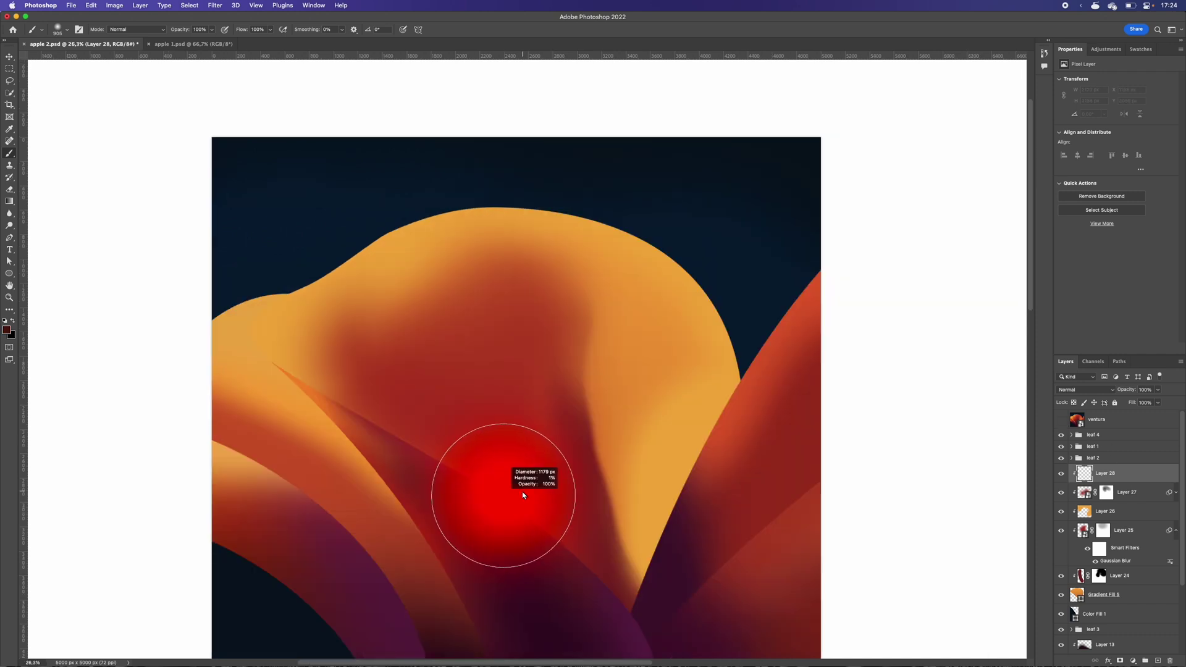
{"action": "left_click", "coordinate": [494, 491]}
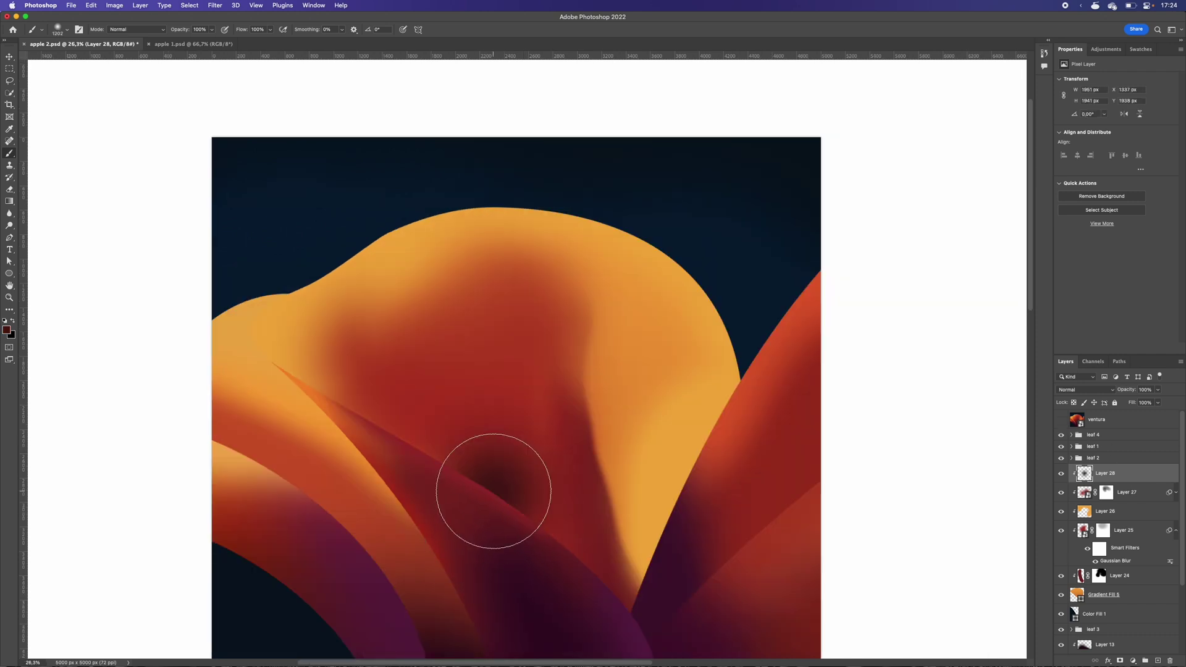
{"action": "left_click", "coordinate": [530, 528]}
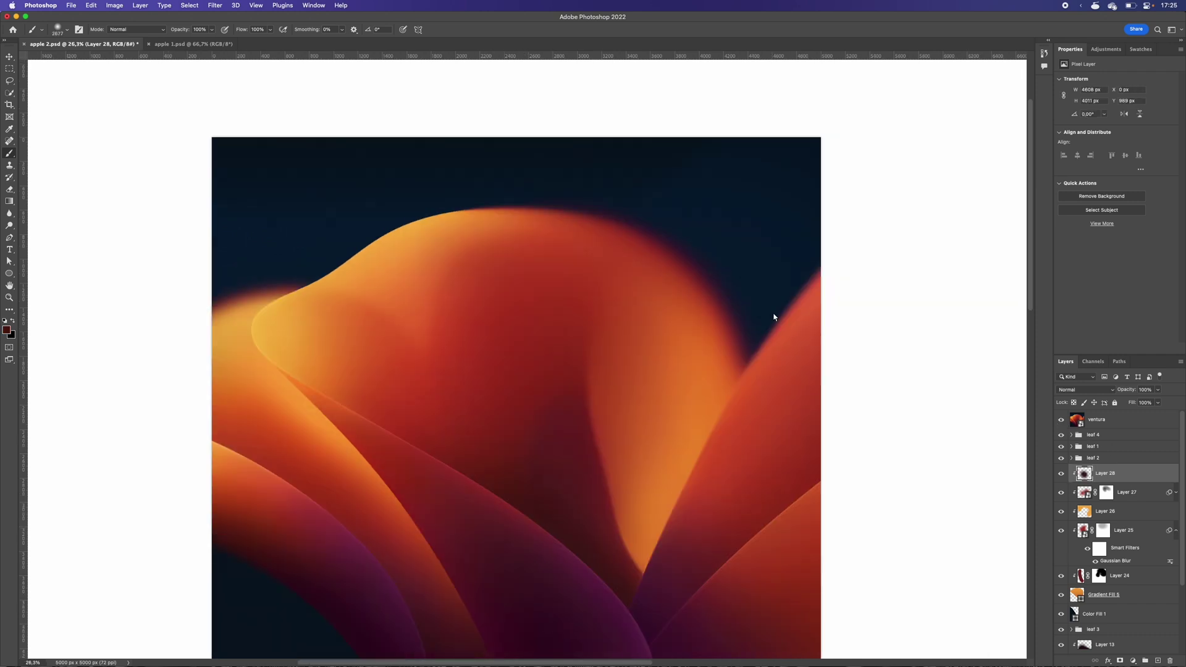
{"action": "left_click", "coordinate": [1061, 419]}
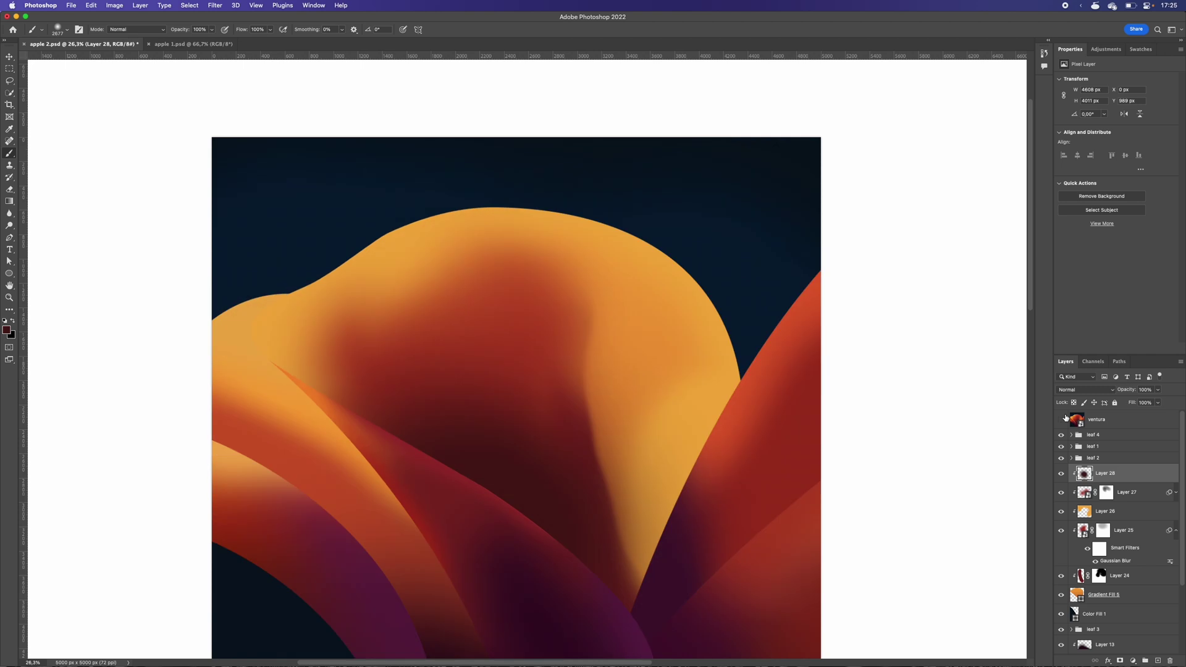
{"action": "left_click", "coordinate": [1061, 419]}
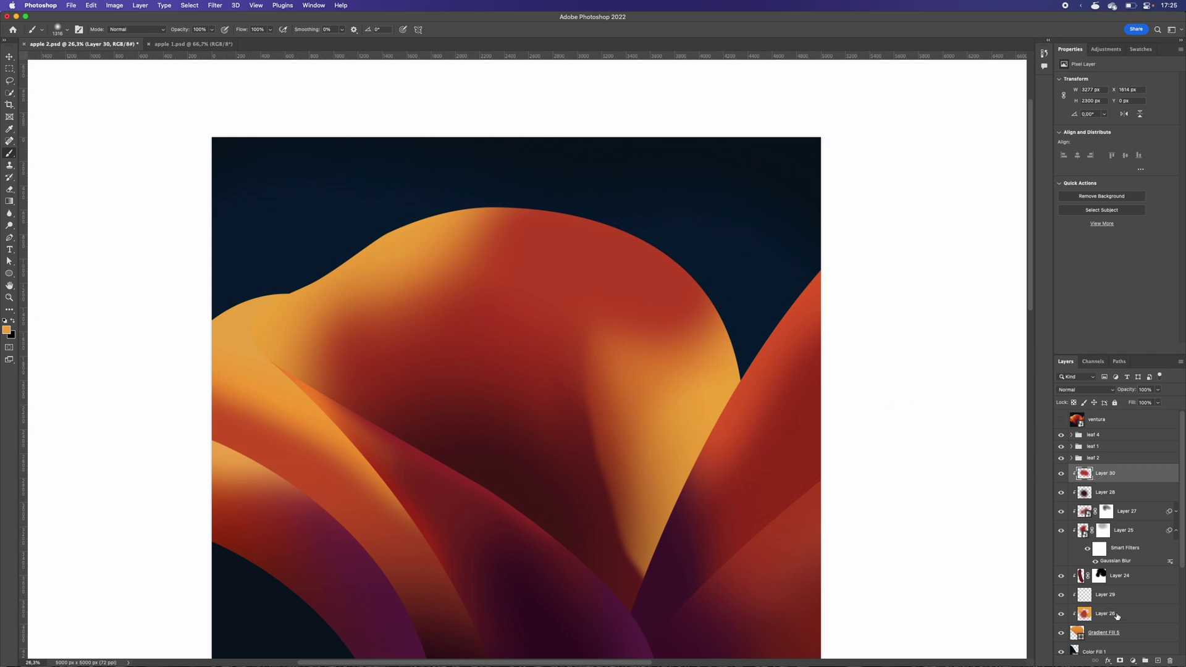
- Brush yellow-orange on a new layer over the large petal's right side and delete the red Layer 32
{"action": "left_click", "coordinate": [1157, 661]}
{"action": "left_click", "coordinate": [669, 352]}
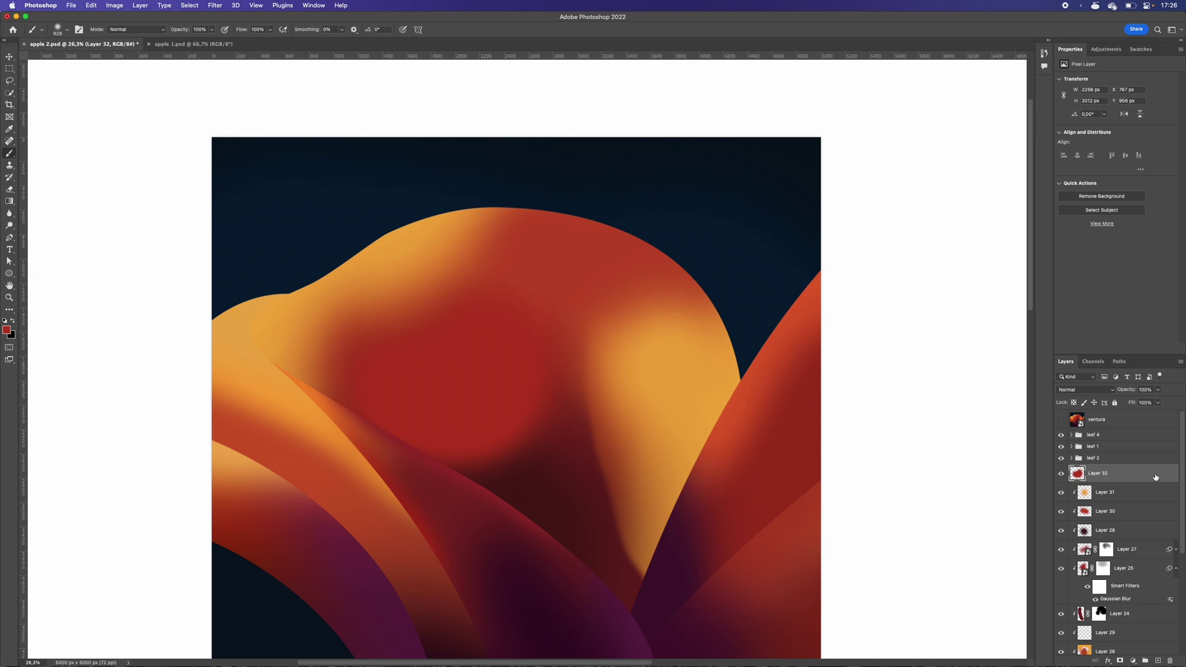
{"action": "key", "text": "Delete"}
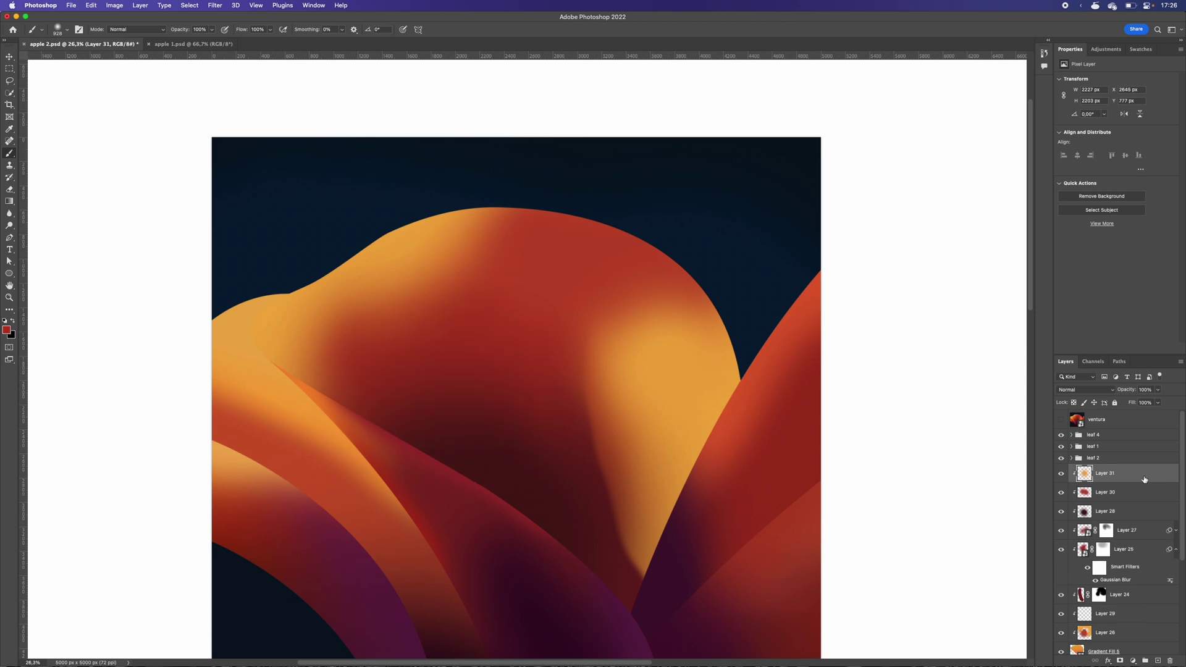
- Create a new layer above Layer 31 and dab sampled orange-red on the large petal's left side and red on its middle
{"action": "left_click", "coordinate": [1103, 549]}
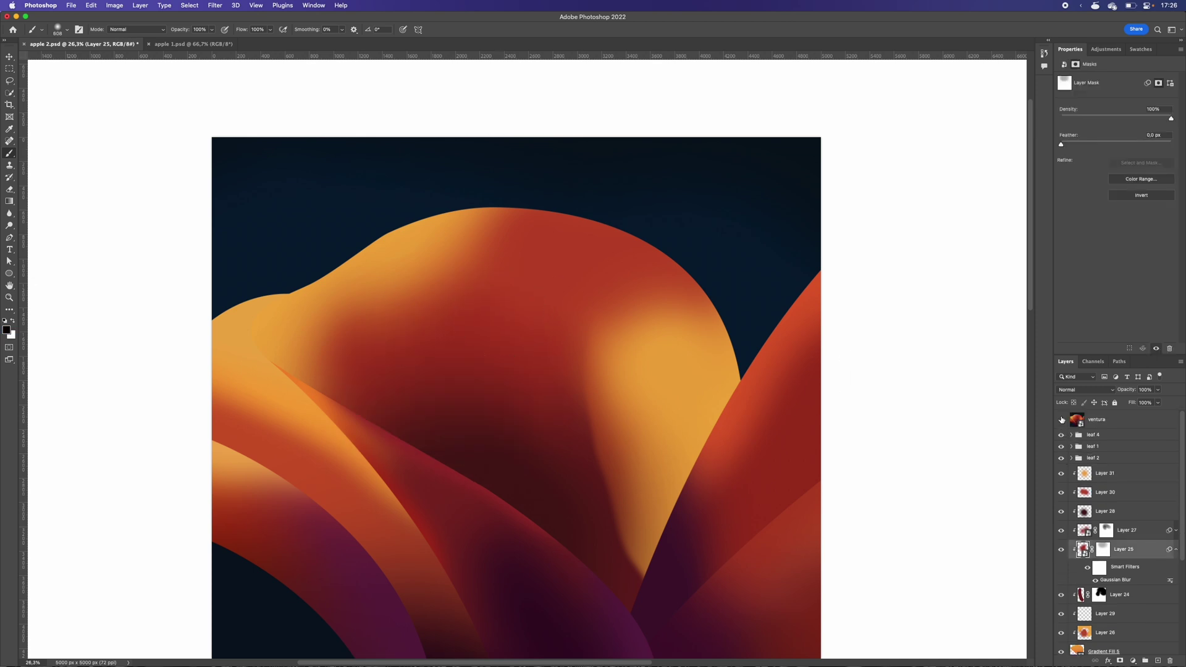
{"action": "left_click", "coordinate": [1062, 420]}
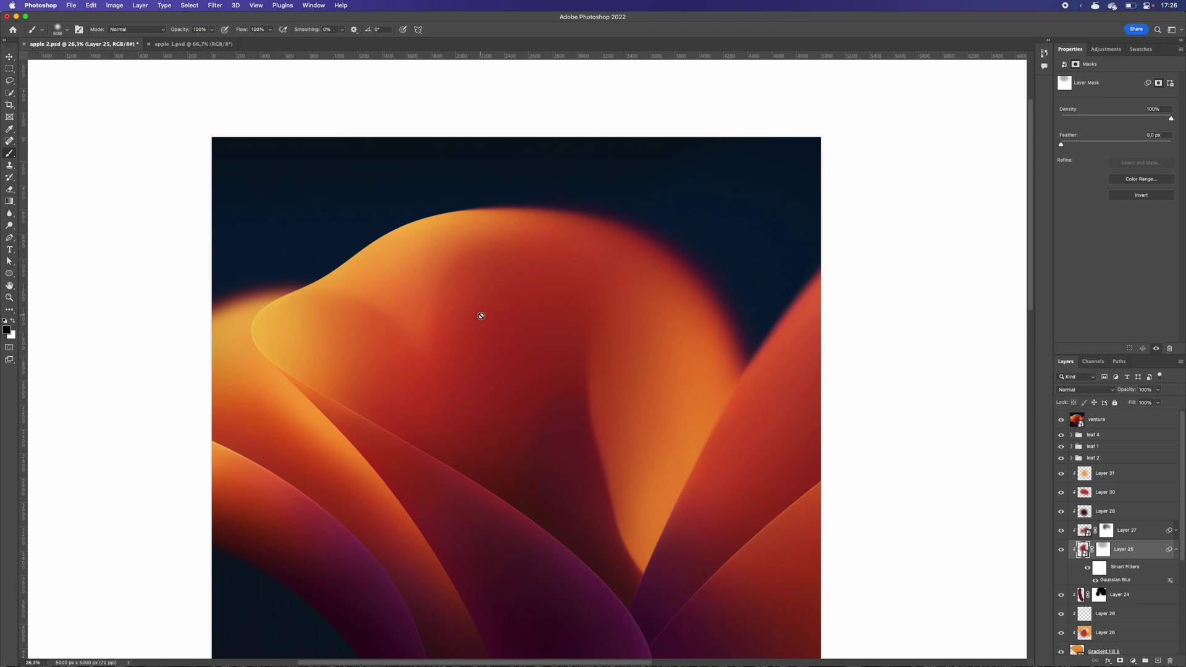
{"action": "left_click", "coordinate": [1124, 479]}
{"action": "key", "text": "alt+shift+super+n"}
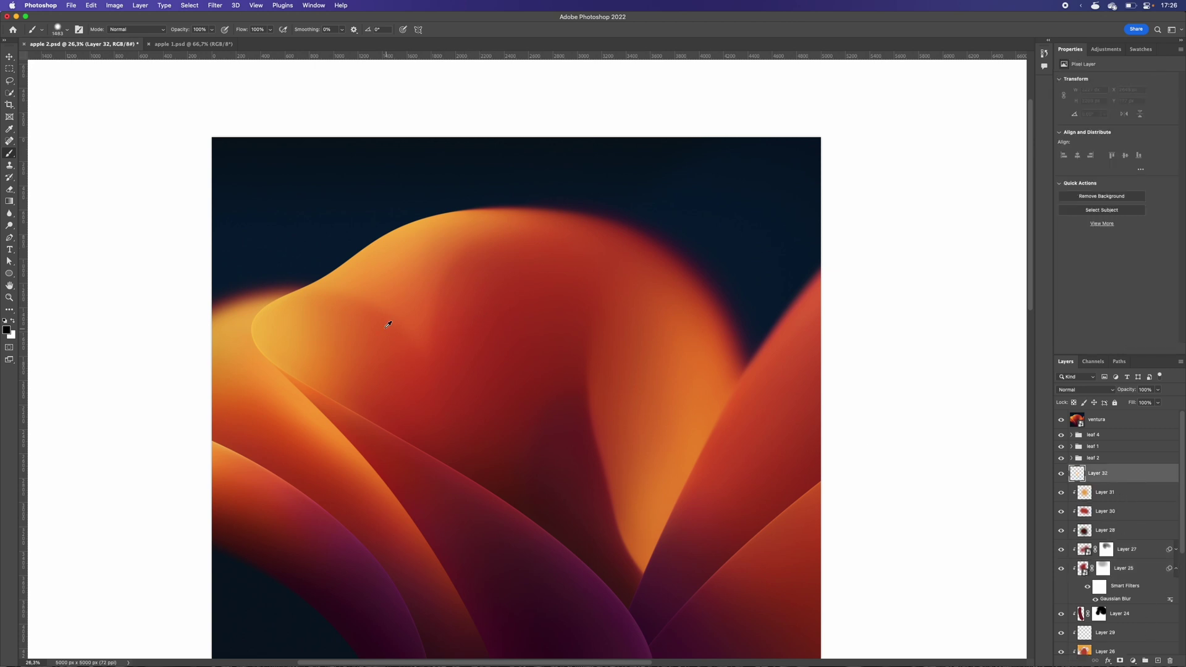
{"action": "left_click", "coordinate": [391, 323], "text": "alt"}
{"action": "left_click_drag", "start_coordinate": [322, 372], "coordinate": [374, 372]}
{"action": "left_click", "coordinate": [333, 383]}
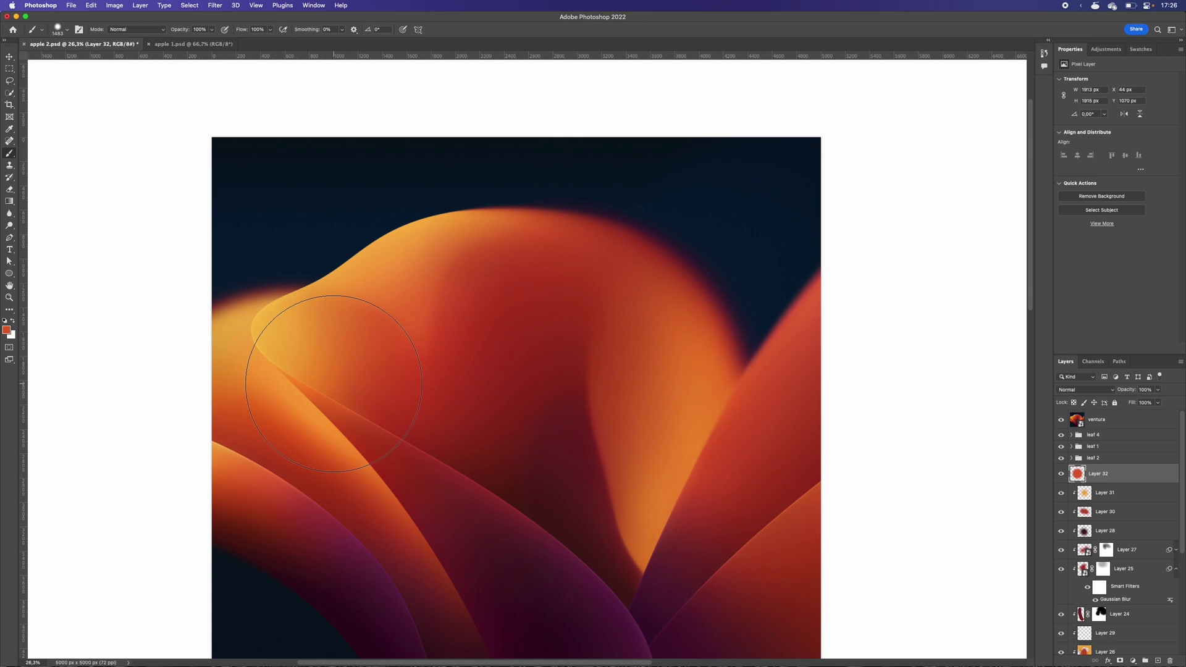
{"action": "left_click", "coordinate": [460, 293], "text": "alt"}
{"action": "left_click_drag", "start_coordinate": [516, 326], "coordinate": [542, 321]}
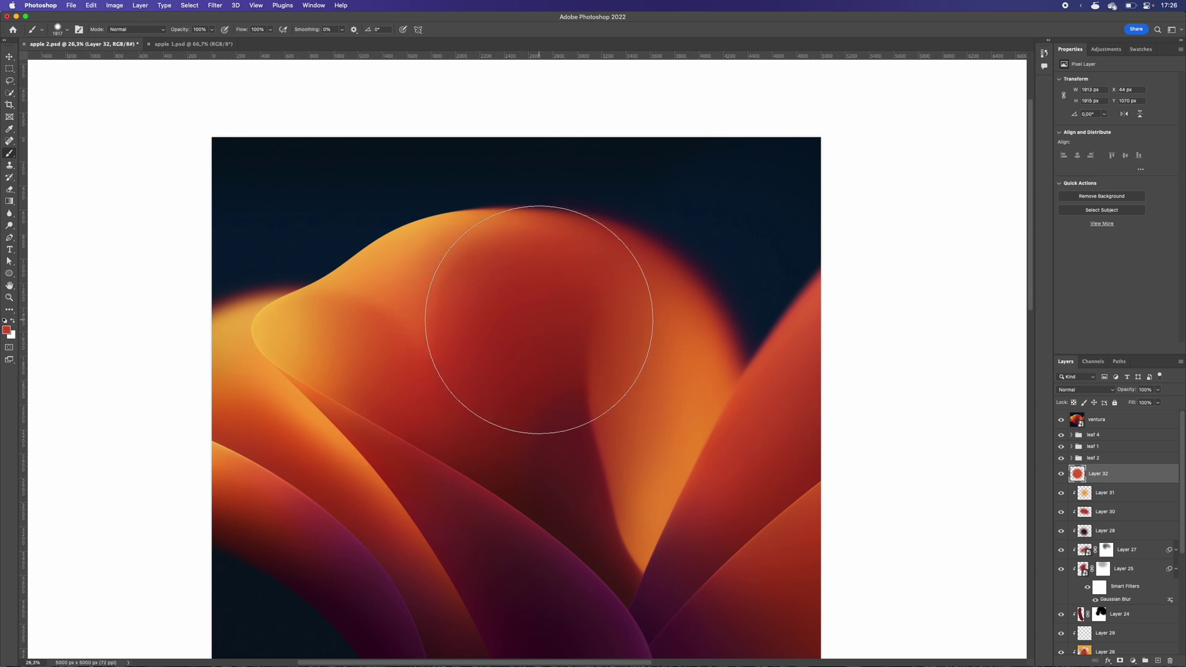
{"action": "left_click", "coordinate": [544, 328]}
{"action": "left_click", "coordinate": [1060, 421]}
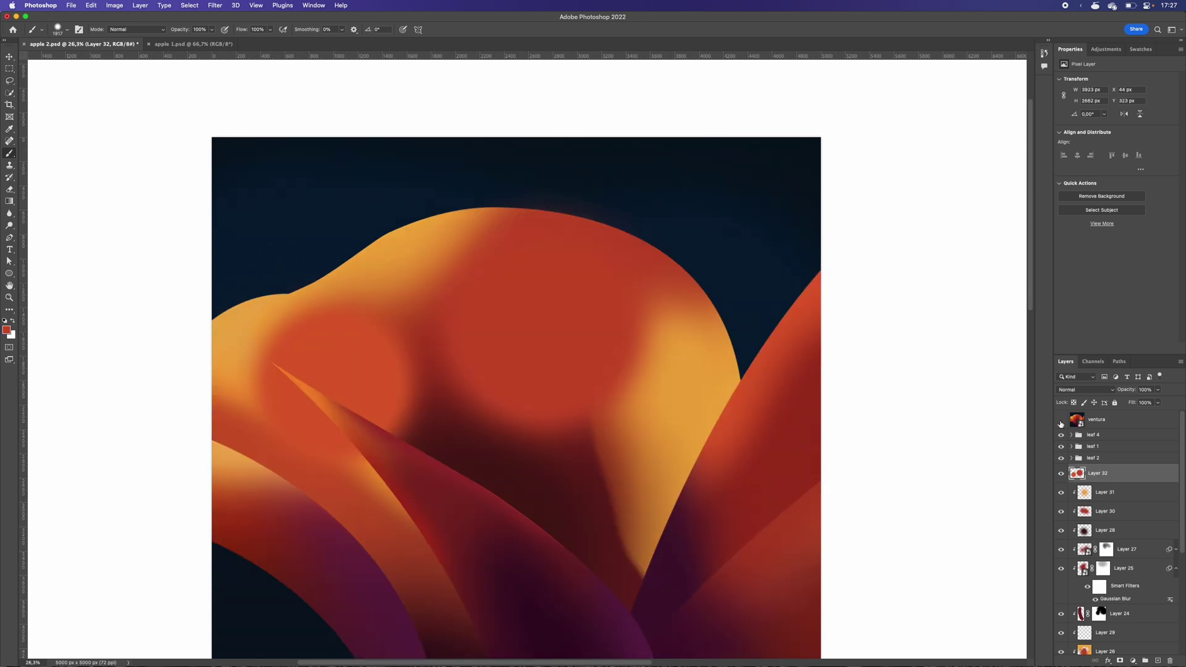
- Dab larger spots of sampled orange-red and red over the petal's left side and middle, and clip Layer 32 to the petal
{"action": "left_click", "coordinate": [1061, 424]}
{"action": "left_click", "coordinate": [1060, 424]}
{"action": "left_click", "coordinate": [373, 368], "text": "alt"}
{"action": "left_click_drag", "start_coordinate": [333, 397], "coordinate": [324, 401]}
{"action": "left_click", "coordinate": [326, 403]}
{"action": "left_click", "coordinate": [525, 339], "text": "alt"}
{"action": "left_click_drag", "start_coordinate": [533, 341], "coordinate": [540, 341]}
{"action": "left_click", "coordinate": [540, 341]}
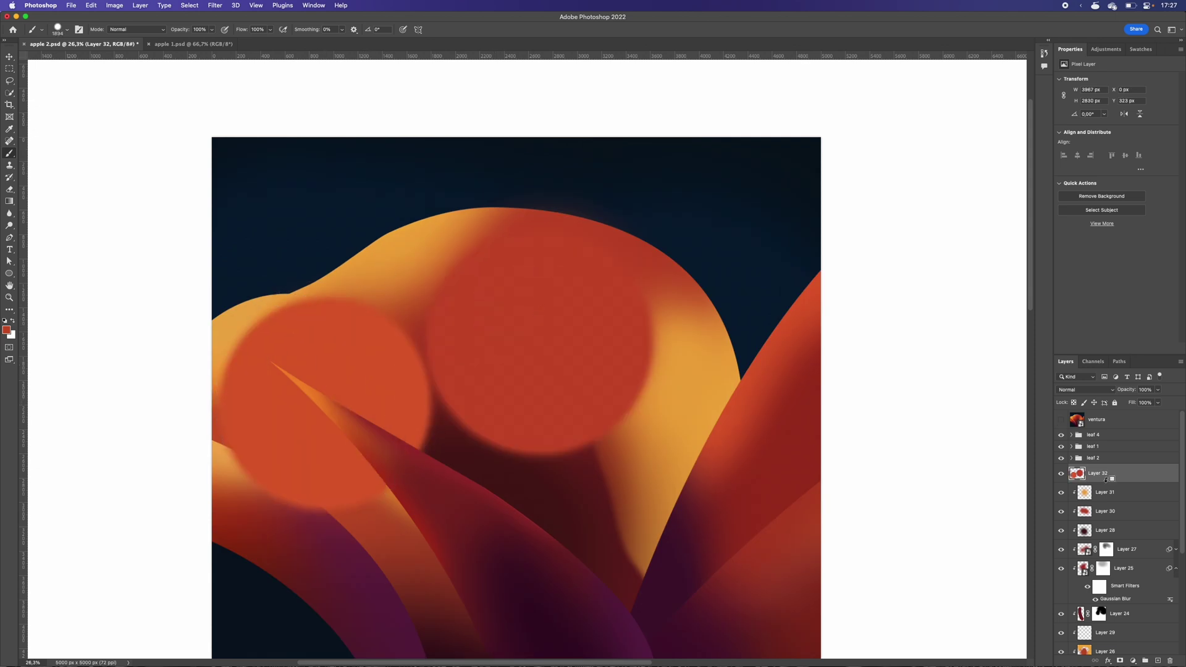
{"action": "key", "text": "ctrl+z"}
- Mask Layer 32, brush away most of its red spots with black, and compare the petal with the wallpaper
{"action": "key", "text": "v"}
{"action": "left_click", "coordinate": [1060, 421]}
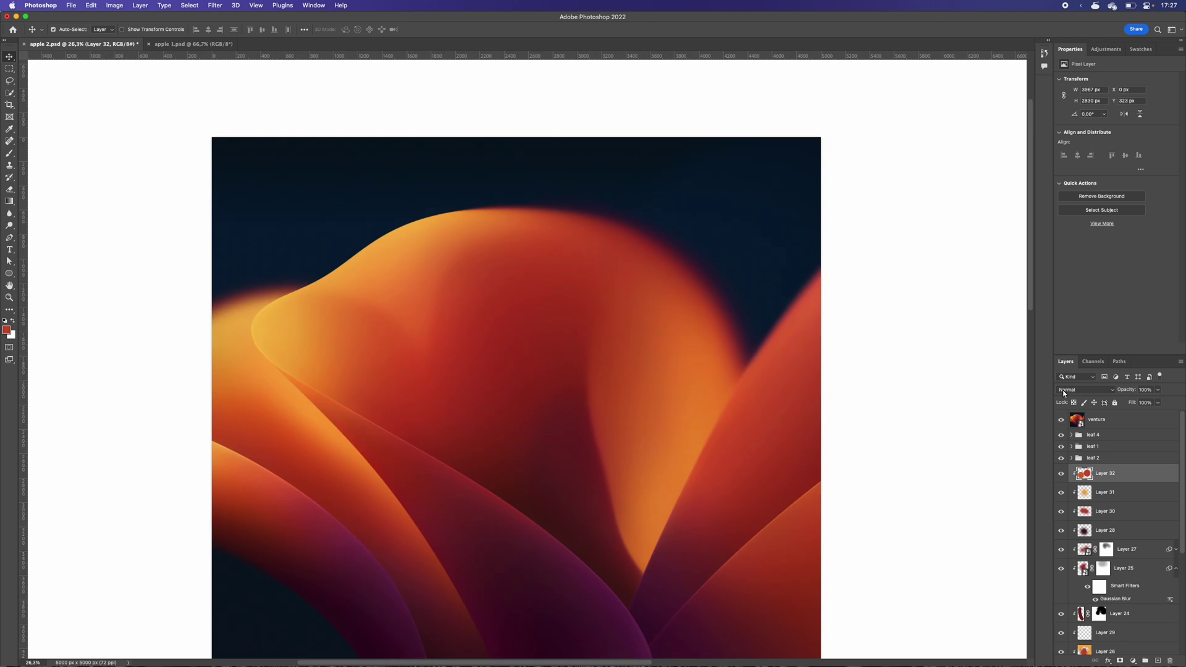
{"action": "left_click", "coordinate": [1060, 420]}
{"action": "left_click", "coordinate": [1120, 661]}
{"action": "key", "text": "b"}
{"action": "mouse_move", "coordinate": [315, 525]}
{"action": "left_mouse_down"}
{"action": "mouse_move", "coordinate": [294, 450]}
{"action": "mouse_move", "coordinate": [556, 346]}
{"action": "left_mouse_up"}
{"action": "left_click", "coordinate": [1061, 421]}
{"action": "left_click", "coordinate": [1061, 421]}
{"action": "left_click", "coordinate": [1061, 420]}
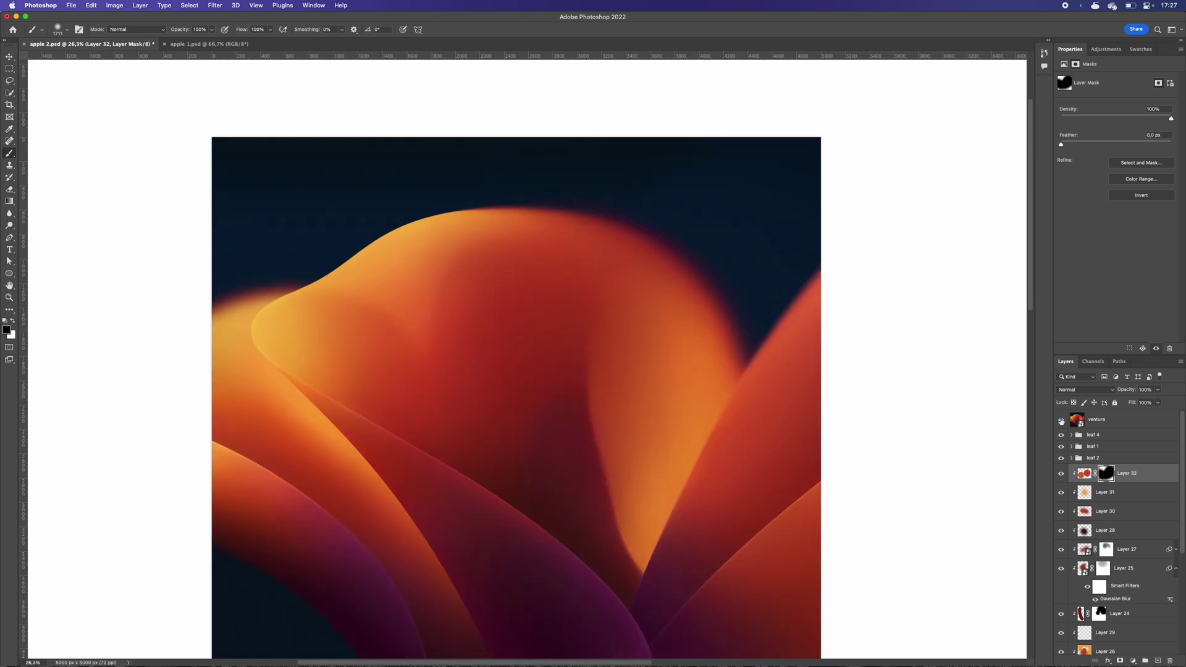
{"action": "left_click", "coordinate": [1061, 421]}
{"action": "left_click", "coordinate": [1061, 421]}
{"action": "left_click", "coordinate": [1061, 420]}
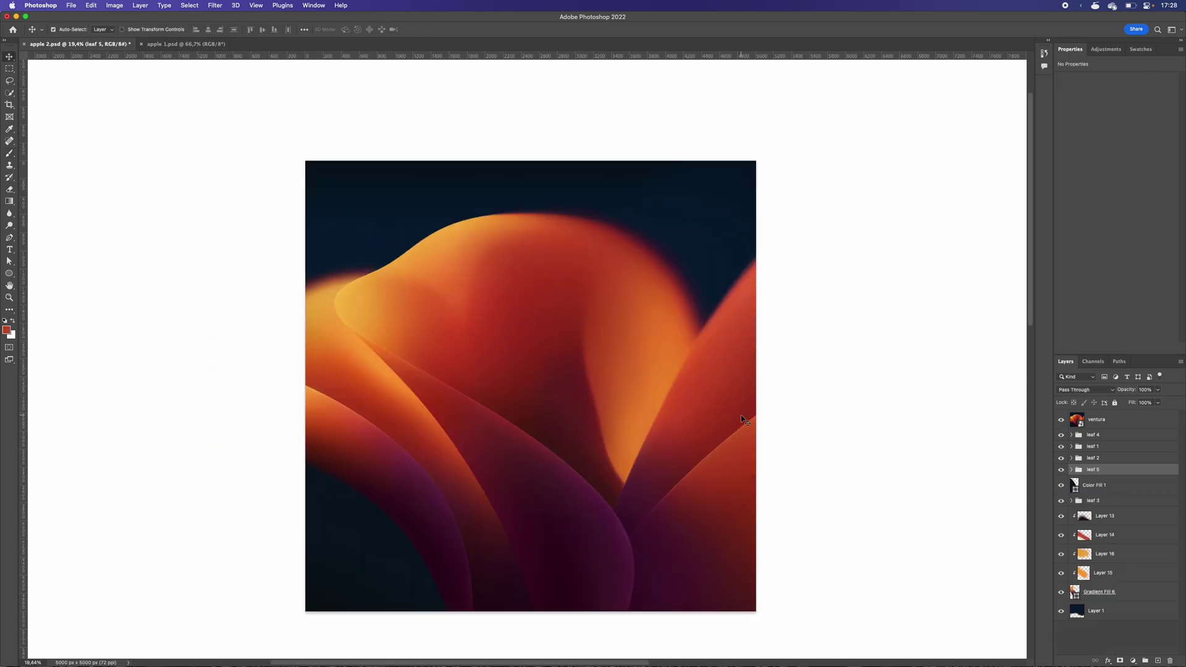
{"action": "key", "text": "super+plus"}
{"action": "key", "text": "super+plus"}
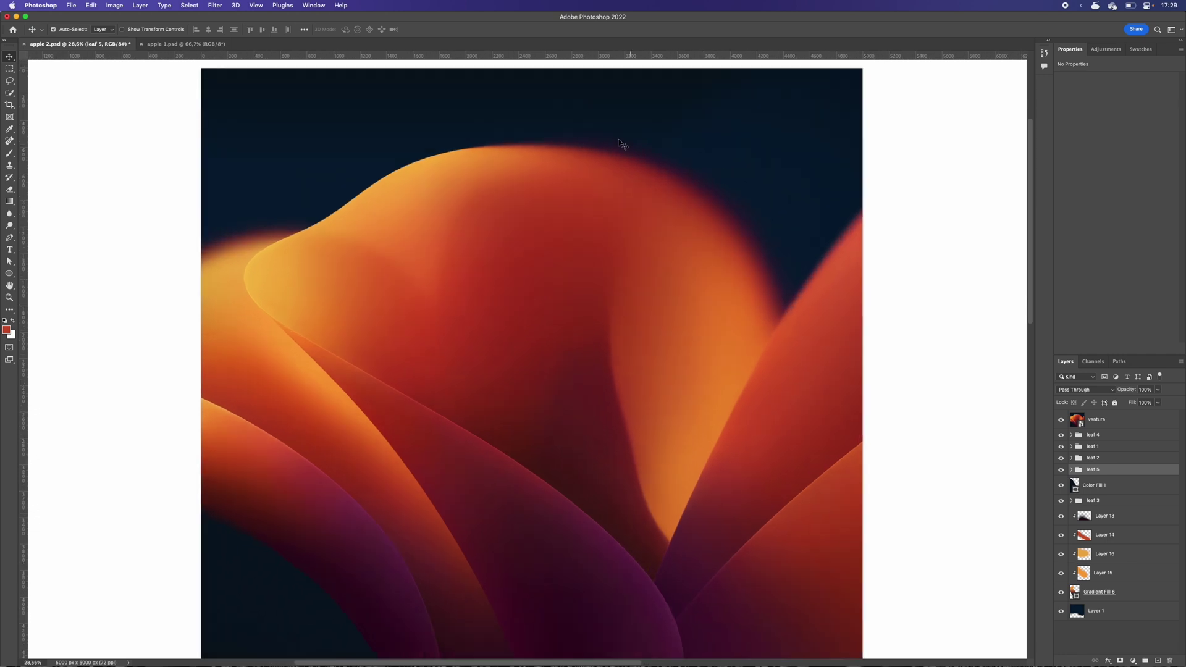
{"action": "key", "text": "super+minus"}
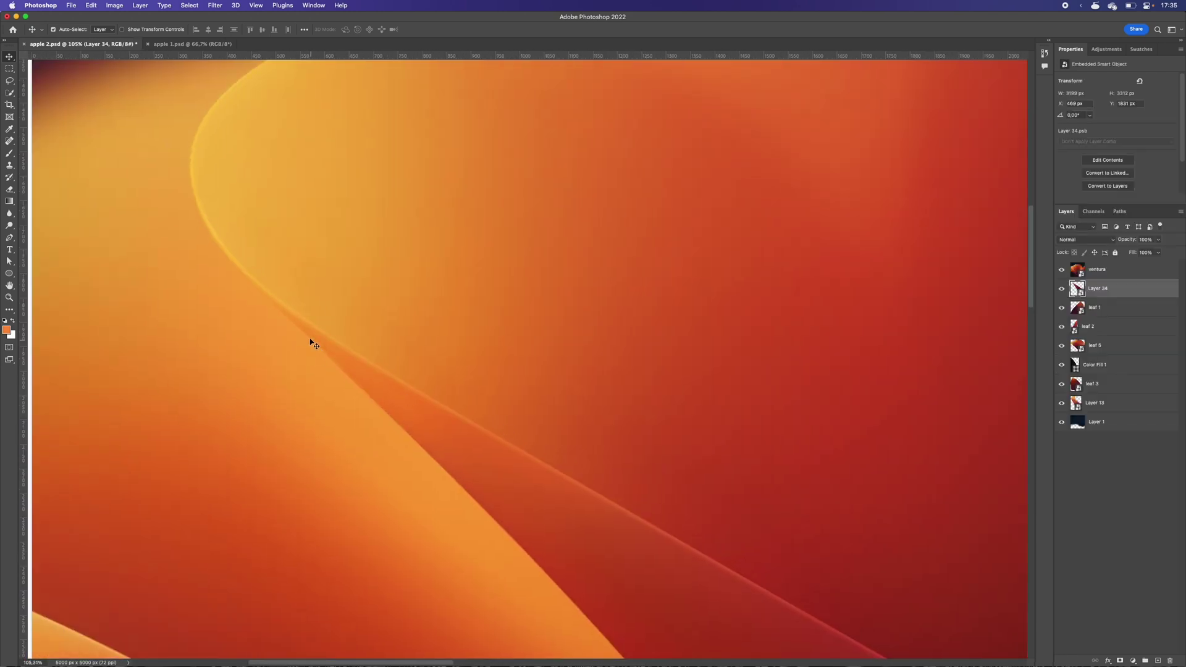
- Hide the ventura layer and add an orange Inner Bevel & Emboss to Layer 34 with size and soften at 16 px
{"action": "key", "text": "super+minus"}
{"action": "key", "text": "super+minus"}
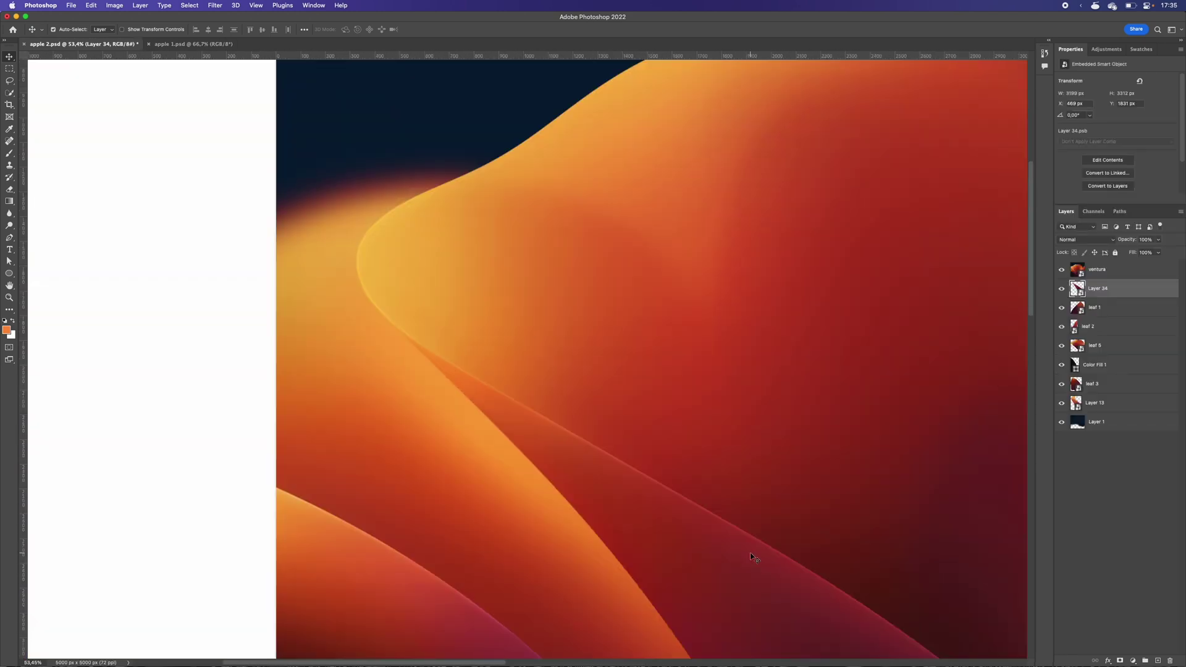
{"action": "left_click", "coordinate": [702, 565]}
{"action": "left_click", "coordinate": [1061, 270]}
{"action": "left_click", "coordinate": [678, 579]}
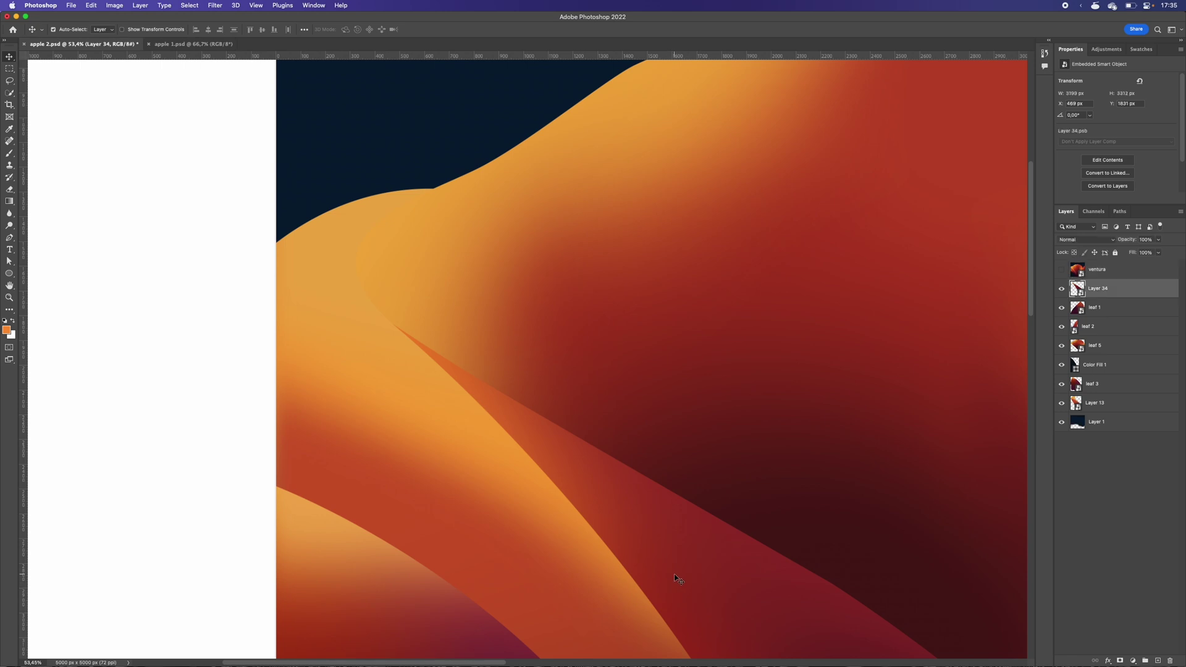
{"action": "double_click", "coordinate": [1148, 292]}
{"action": "left_click_drag", "start_coordinate": [799, 435], "coordinate": [743, 422]}
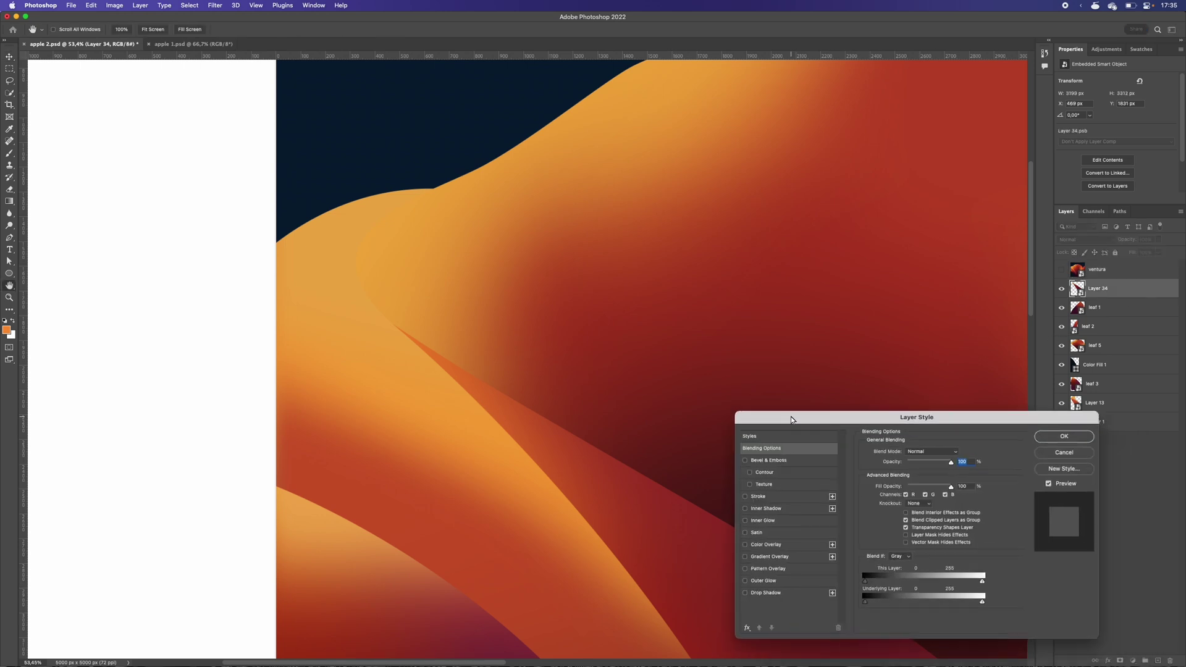
{"action": "left_click", "coordinate": [743, 458]}
{"action": "left_click_drag", "start_coordinate": [824, 413], "coordinate": [782, 341]}
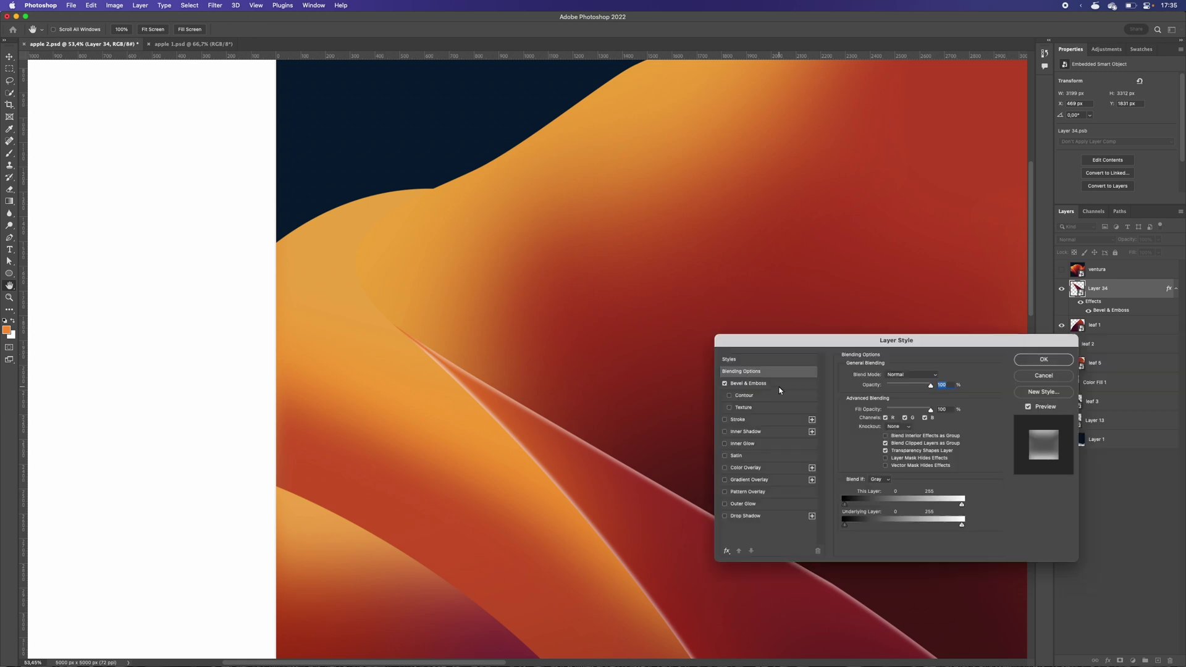
{"action": "left_click", "coordinate": [736, 384]}
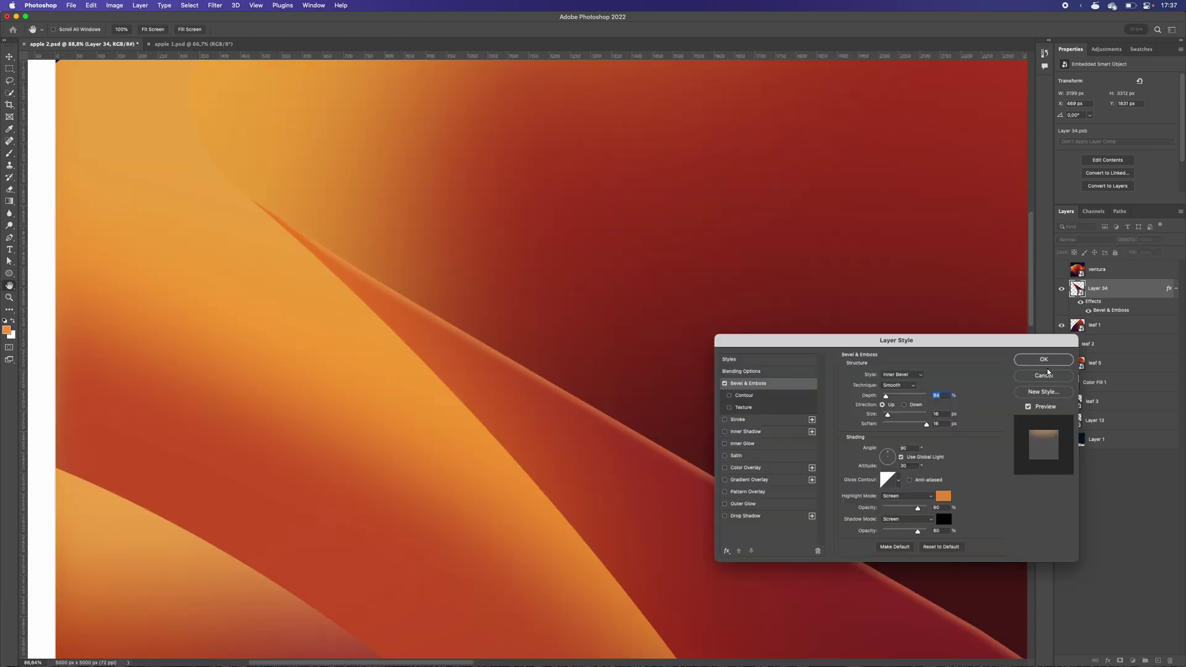
{"action": "key", "text": "Return"}
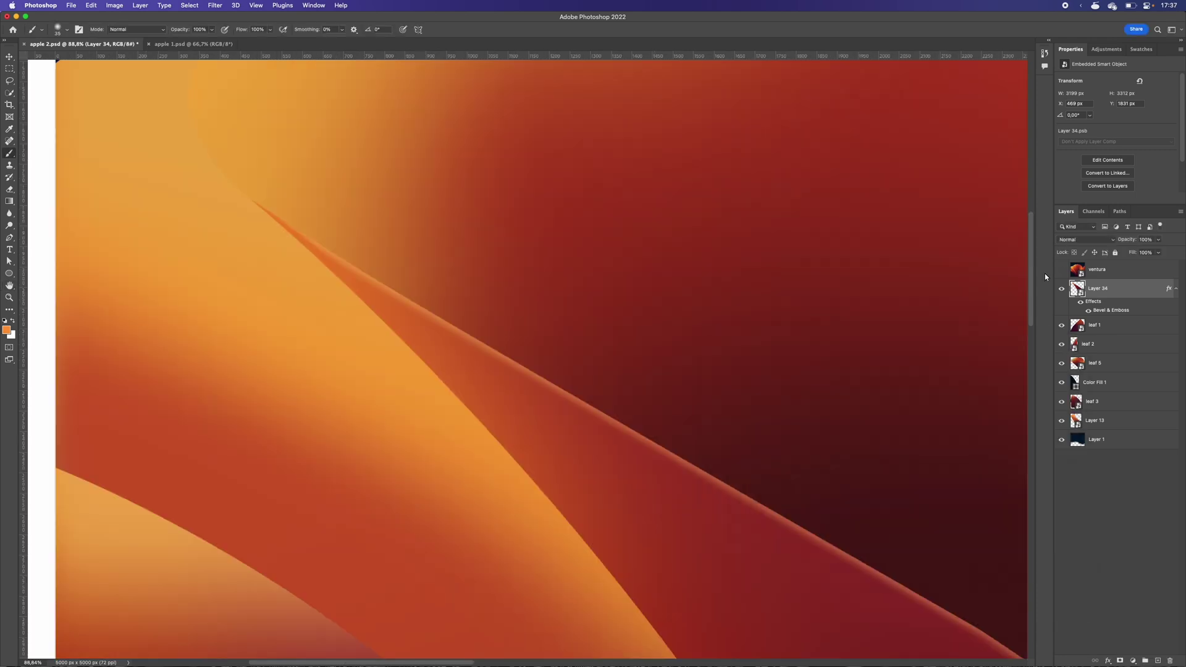
- Compare the edge highlight with the wallpaper and copy Layer 34's Bevel & Emboss effect to leaf 1, leaf 2, leaf 5 and leaf 3
{"action": "left_click", "coordinate": [1061, 272]}
{"action": "left_click", "coordinate": [1060, 272]}
{"action": "double_click", "coordinate": [1100, 301]}
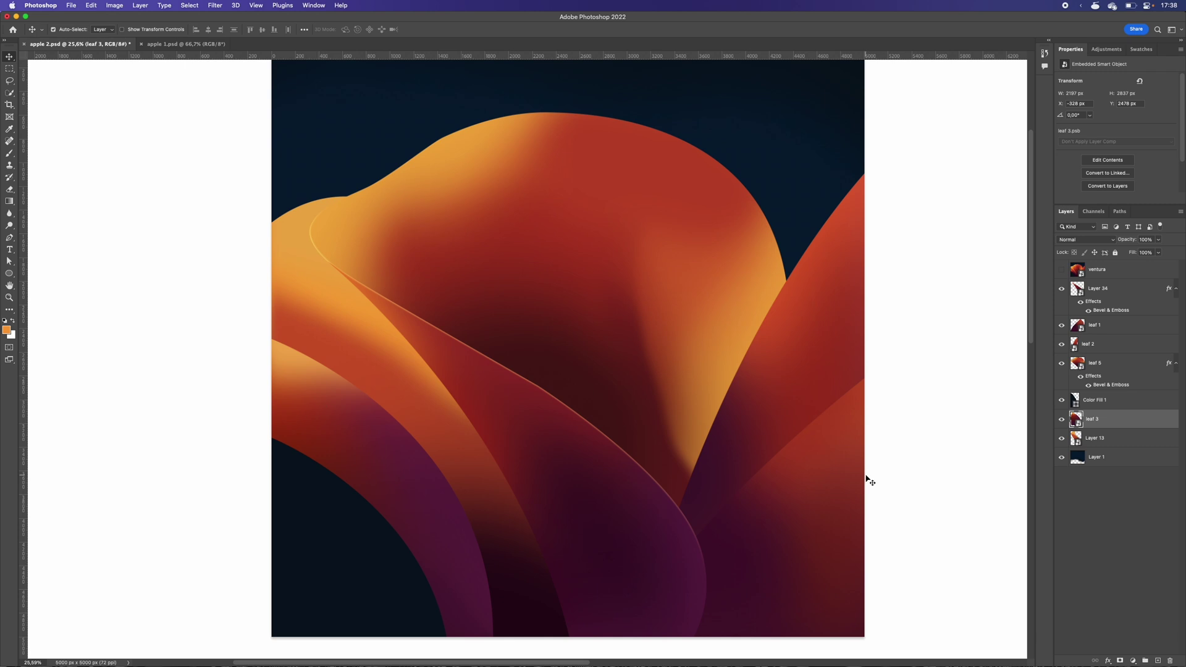
{"action": "left_click", "coordinate": [544, 411]}
{"action": "left_click_drag", "start_coordinate": [1101, 305], "coordinate": [1110, 425]}
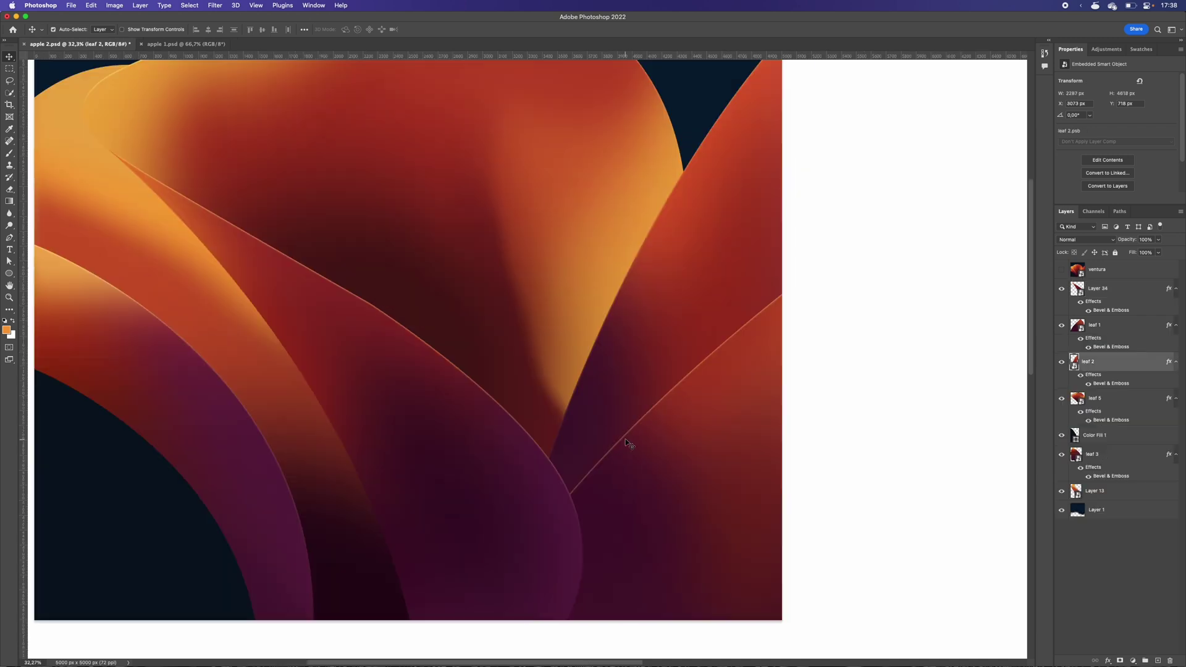
- Compare the petal edges with the ventura wallpaper and lower the highlight opacity of leaf 1's Bevel & Emboss
{"action": "left_click", "coordinate": [1060, 269]}
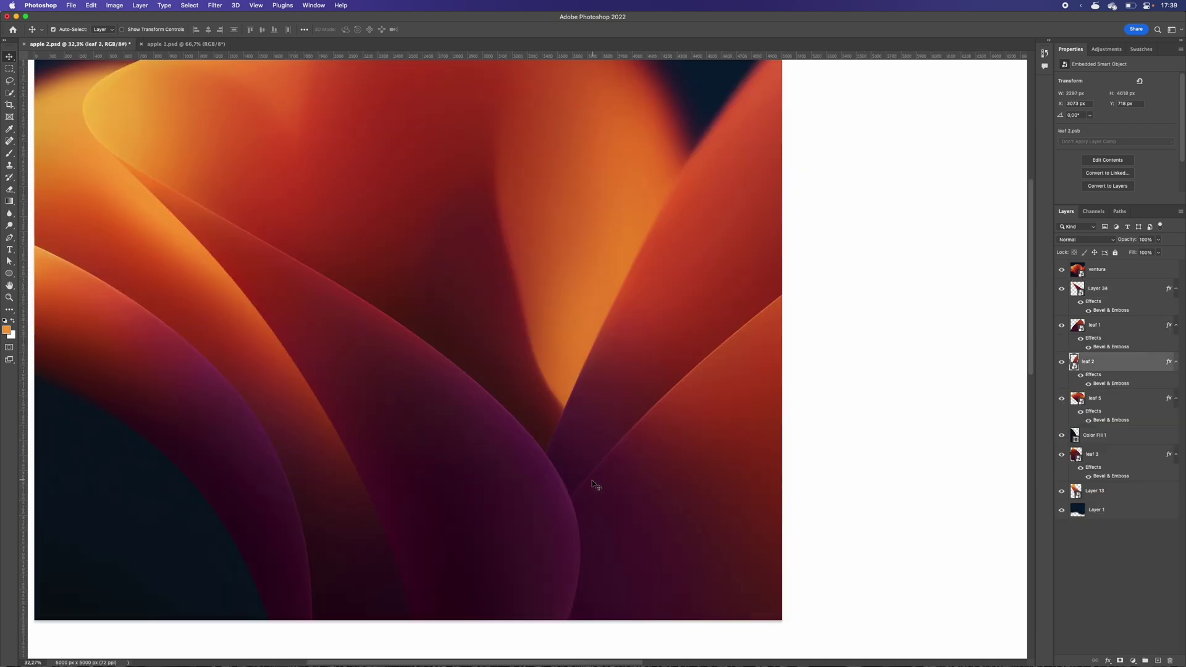
{"action": "left_click_drag", "start_coordinate": [623, 425], "coordinate": [867, 419]}
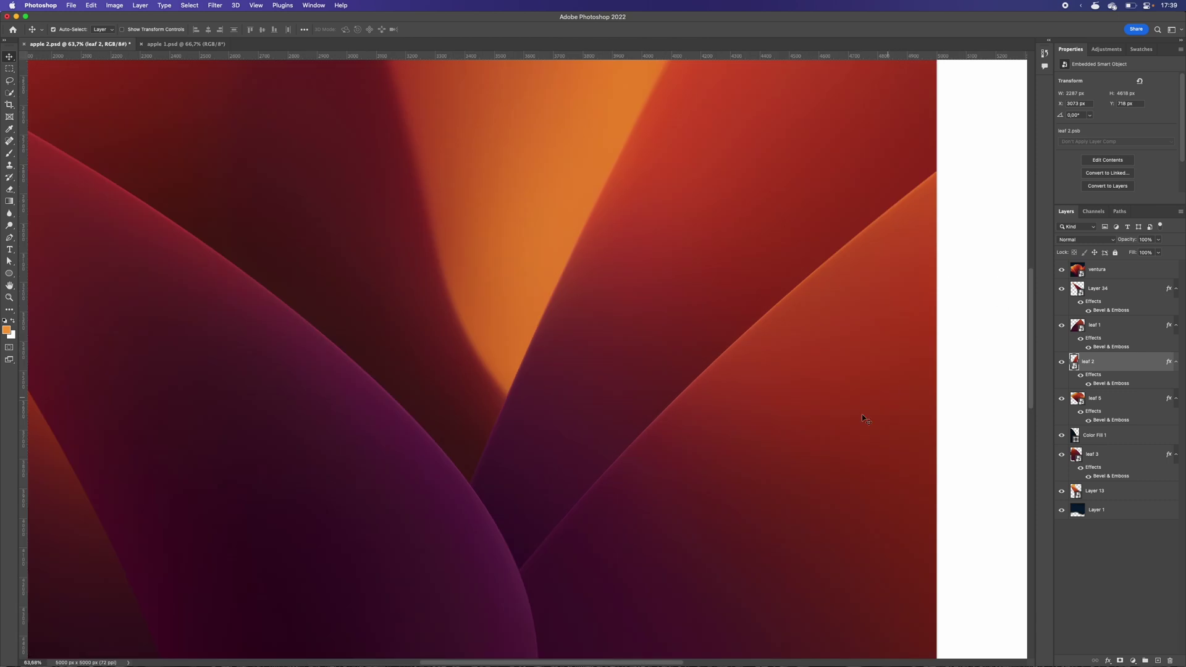
{"action": "left_click_drag", "start_coordinate": [761, 418], "coordinate": [712, 387]}
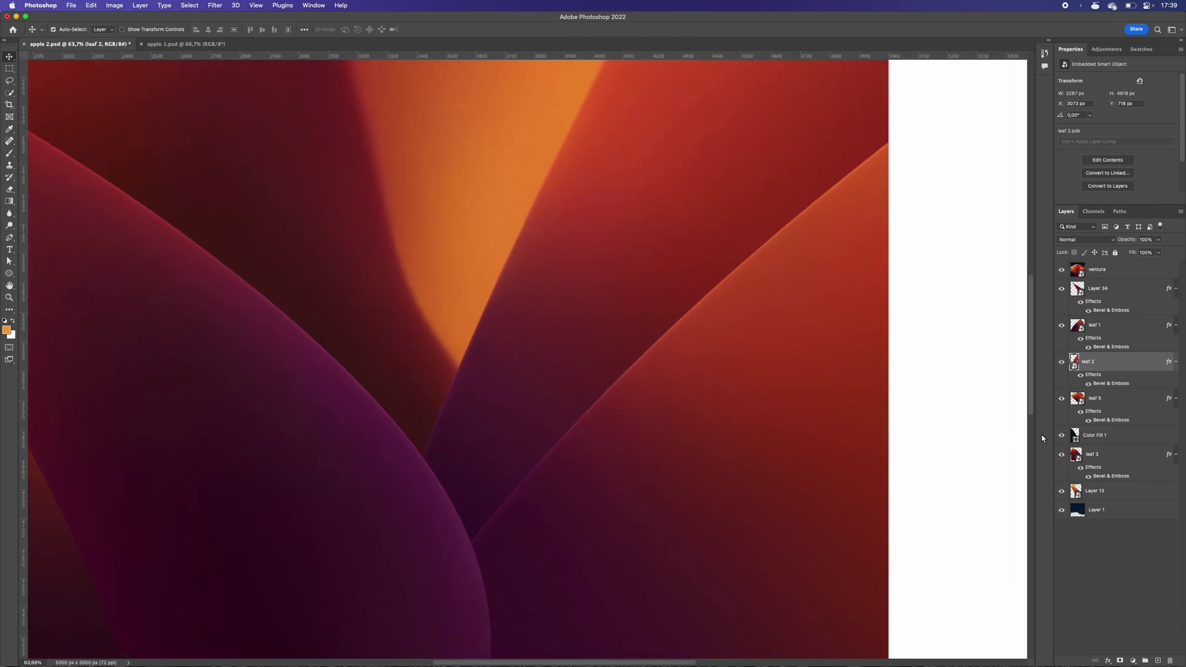
{"action": "left_click", "coordinate": [1044, 376]}
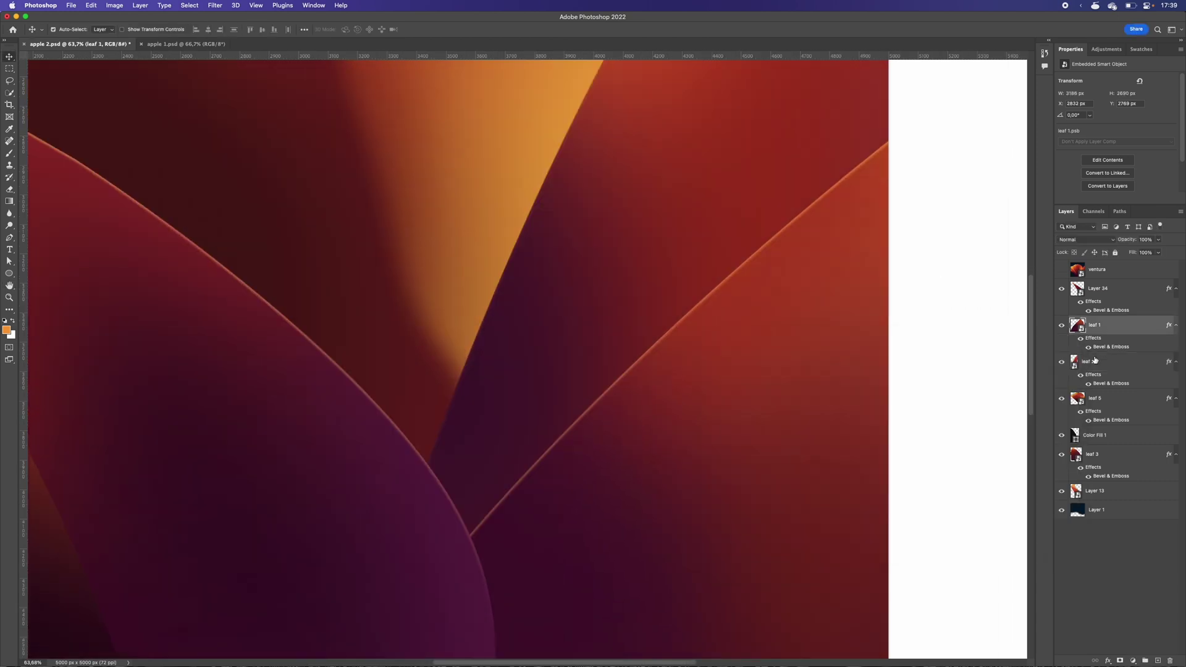
{"action": "double_click", "coordinate": [1108, 350]}
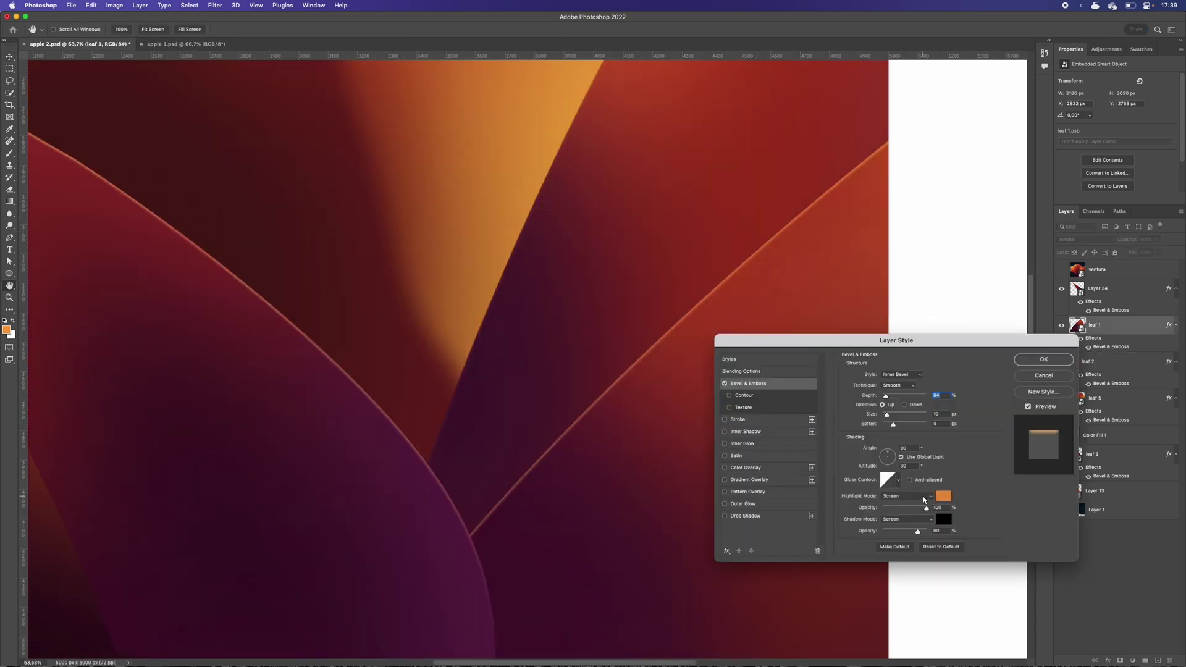
{"action": "left_click_drag", "start_coordinate": [922, 509], "coordinate": [892, 512]}
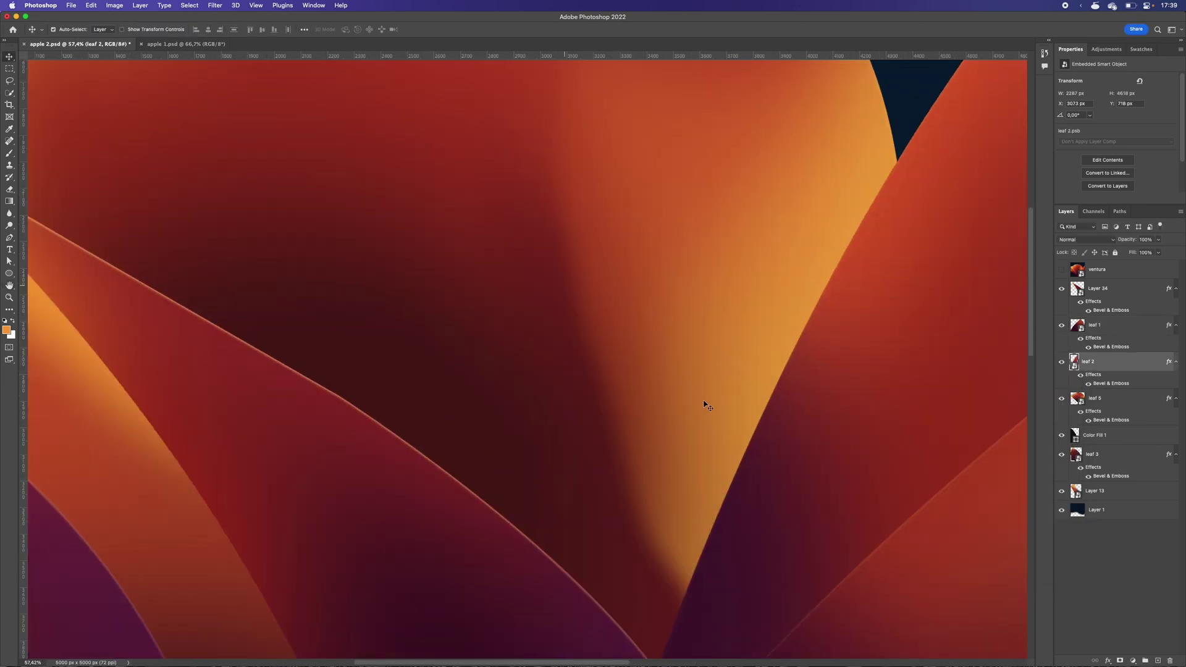
- Apply a 30.3 px Gaussian Blur to Color Fill 1 and compare the artwork with the ventura wallpaper
{"action": "scroll", "coordinate": [705, 405], "scroll_direction": "right", "scroll_amount": 5}
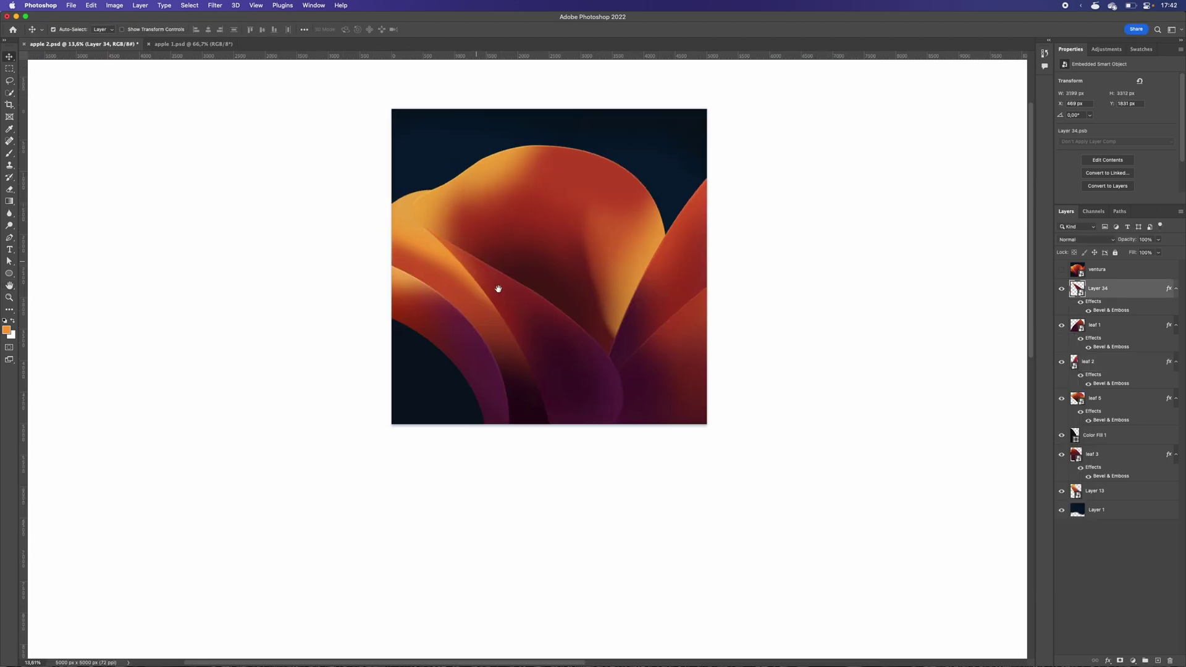
{"action": "left_click_drag", "start_coordinate": [499, 289], "coordinate": [607, 371]}
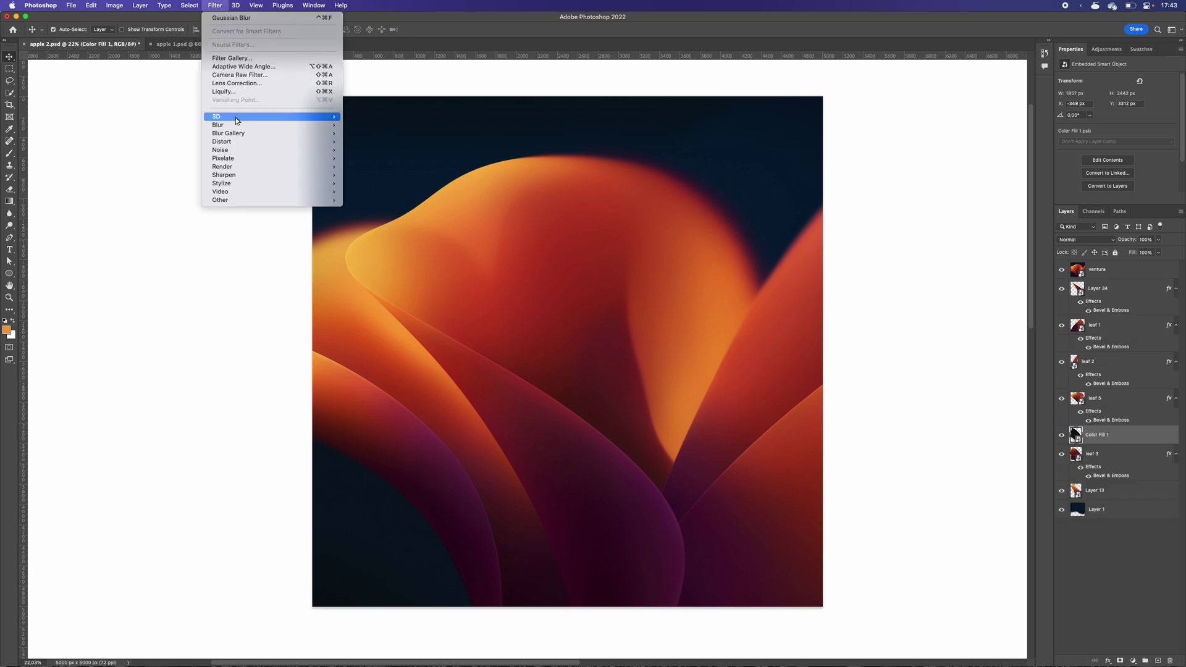
{"action": "mouse_move", "coordinate": [327, 125]}
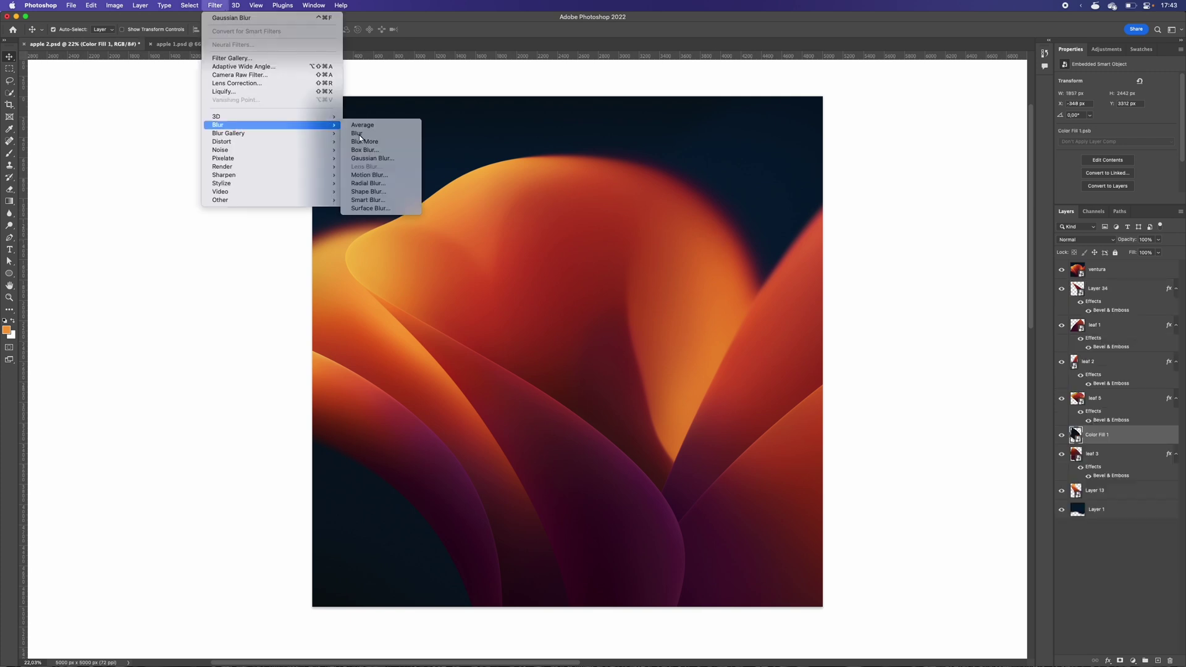
{"action": "left_click", "coordinate": [391, 160]}
{"action": "key", "text": "Return"}
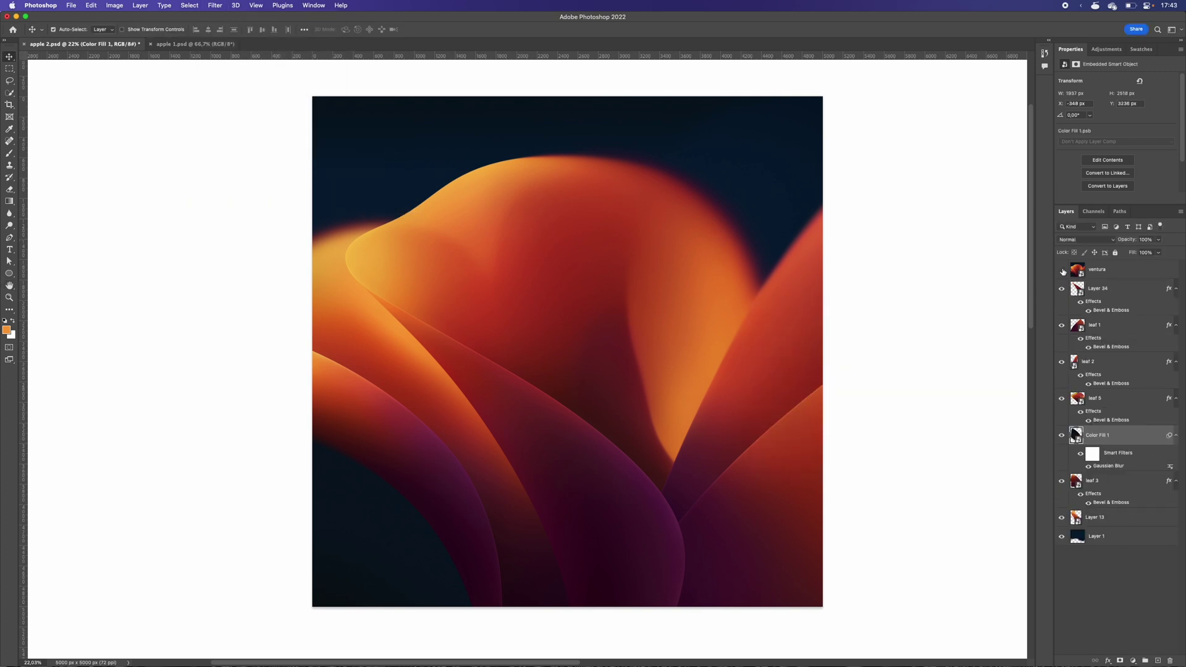
{"action": "left_click", "coordinate": [1061, 270]}
{"action": "left_click", "coordinate": [1061, 270]}
{"action": "left_click", "coordinate": [1062, 270]}
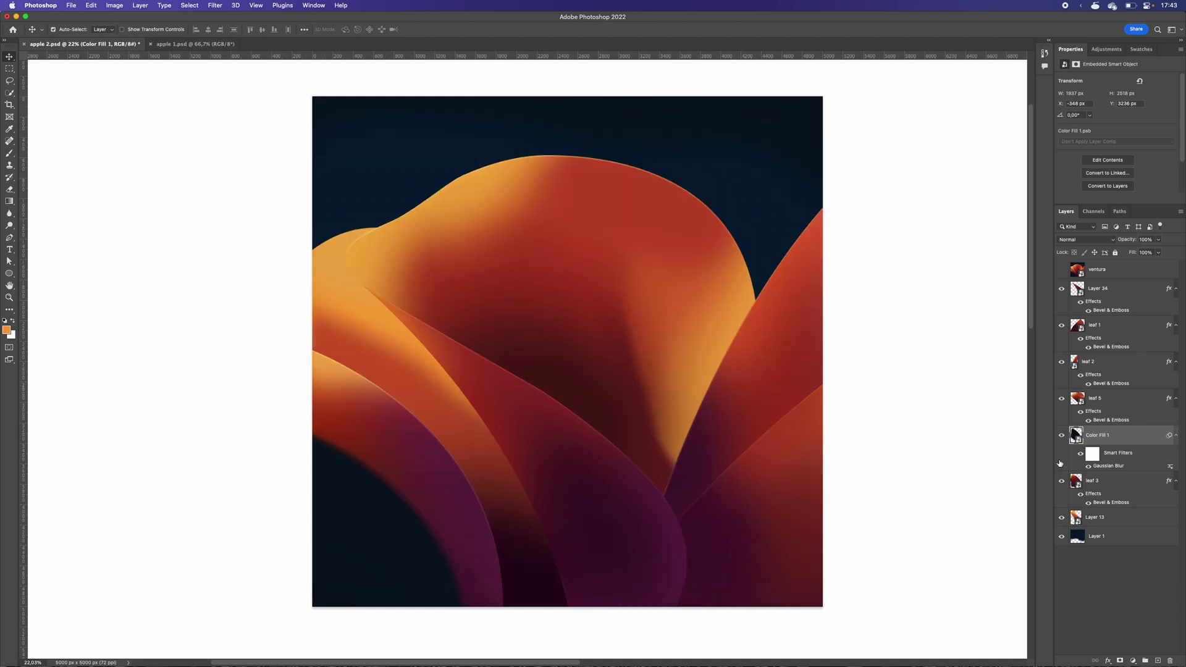
- Set the Gaussian Blur radius on Color Fill 1 to 117.6 pixels
{"action": "double_click", "coordinate": [1106, 465]}
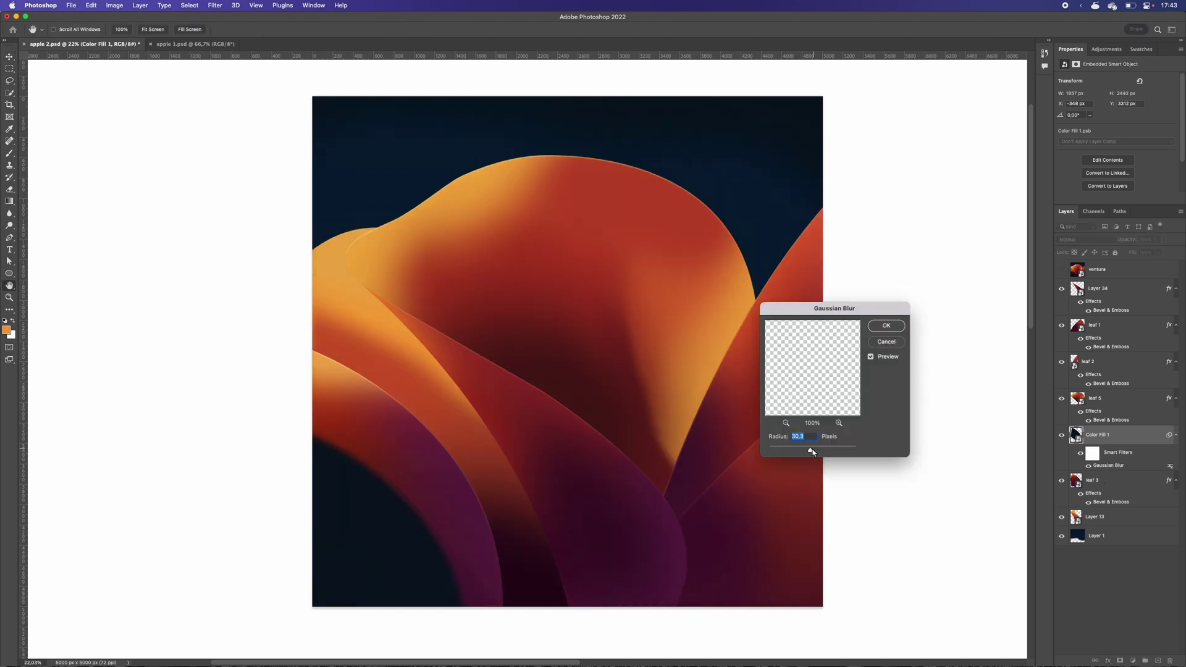
{"action": "left_click_drag", "start_coordinate": [812, 451], "coordinate": [827, 450]}
{"action": "left_click", "coordinate": [886, 326]}
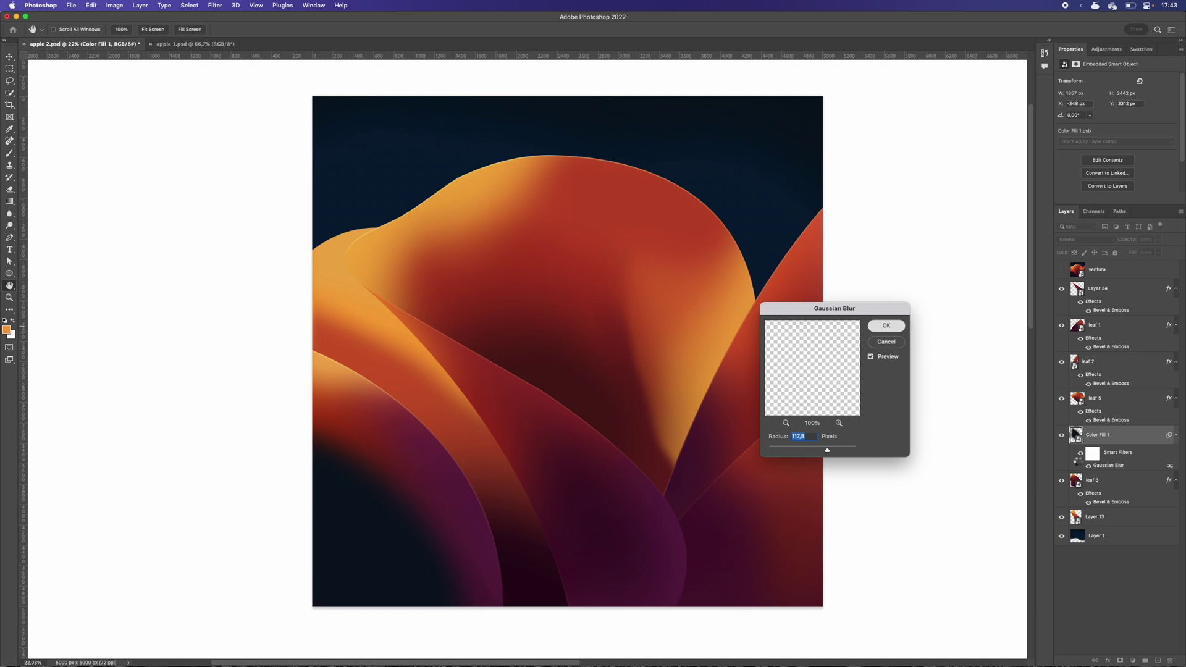
- Turn Color Fill 1's filter mask black and copy the masked Gaussian Blur to leaf 2, leaf 5 and Layer 13
{"action": "left_click", "coordinate": [1093, 453]}
{"action": "key", "text": "alt+bracketright"}
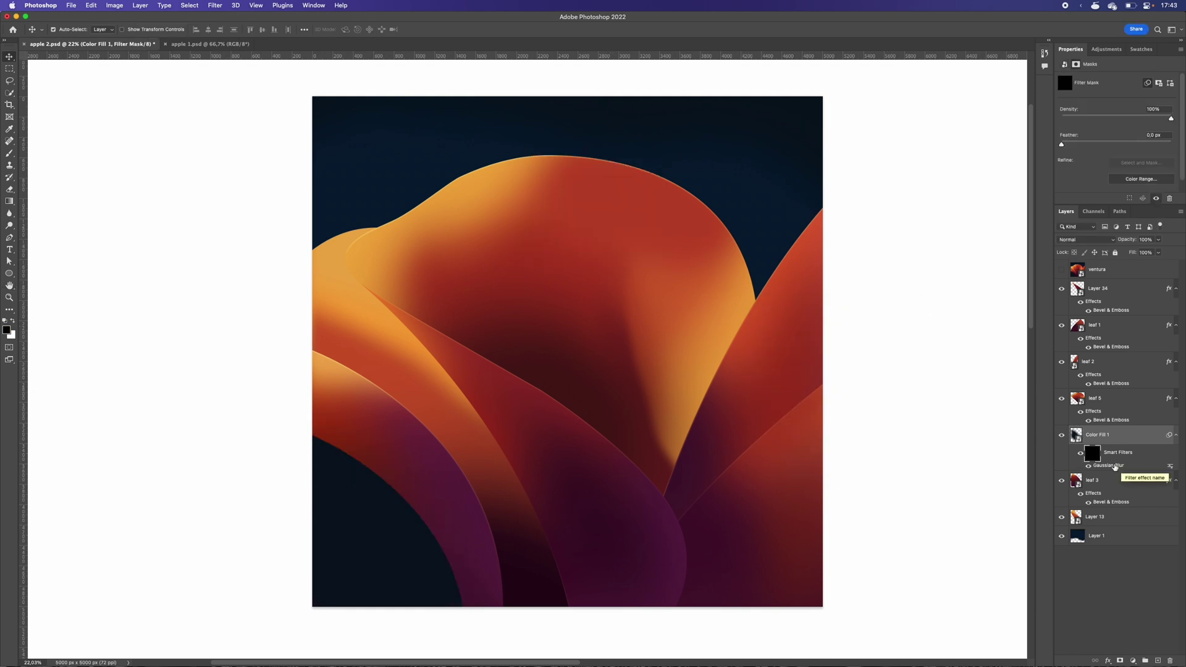
{"action": "left_click_drag", "start_coordinate": [1115, 466], "coordinate": [1143, 498]}
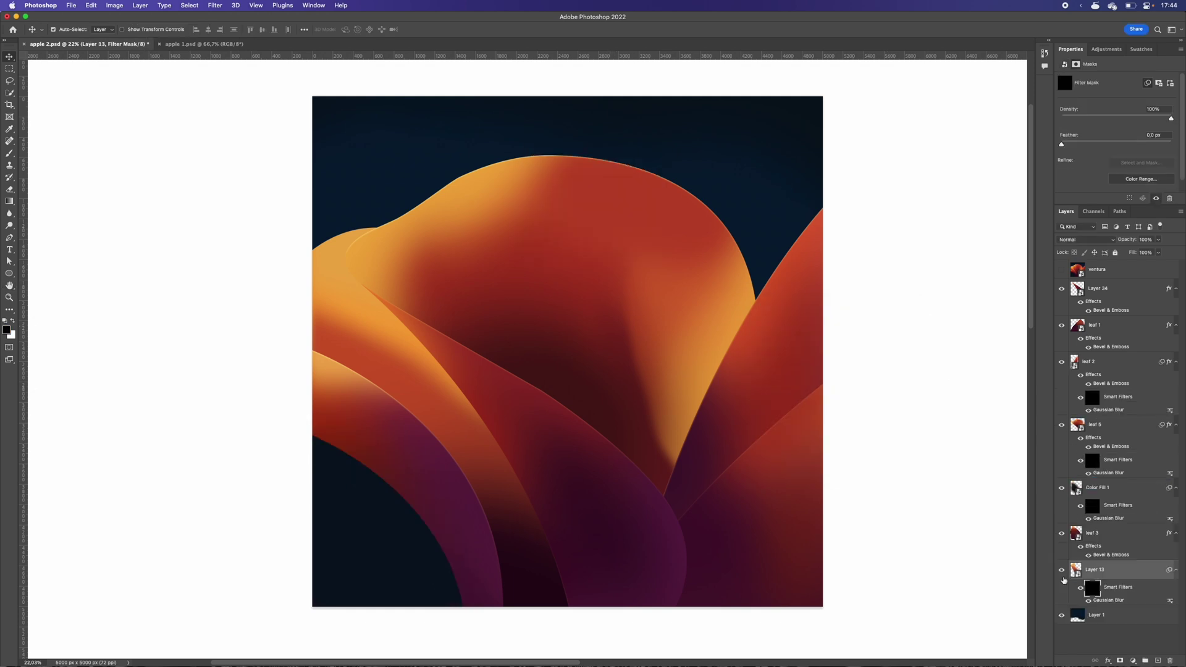
- Identify the Color Fill 1 shape and brush white on its filter mask to blur the dark curve's edge
{"action": "left_click", "coordinate": [1061, 569]}
{"action": "left_click", "coordinate": [1062, 569]}
{"action": "left_click", "coordinate": [1062, 488]}
{"action": "left_click", "coordinate": [1061, 488]}
{"action": "left_click", "coordinate": [1092, 505]}
{"action": "key", "text": "b"}
{"action": "scroll", "coordinate": [556, 370], "scroll_direction": "down", "scroll_amount": 3}
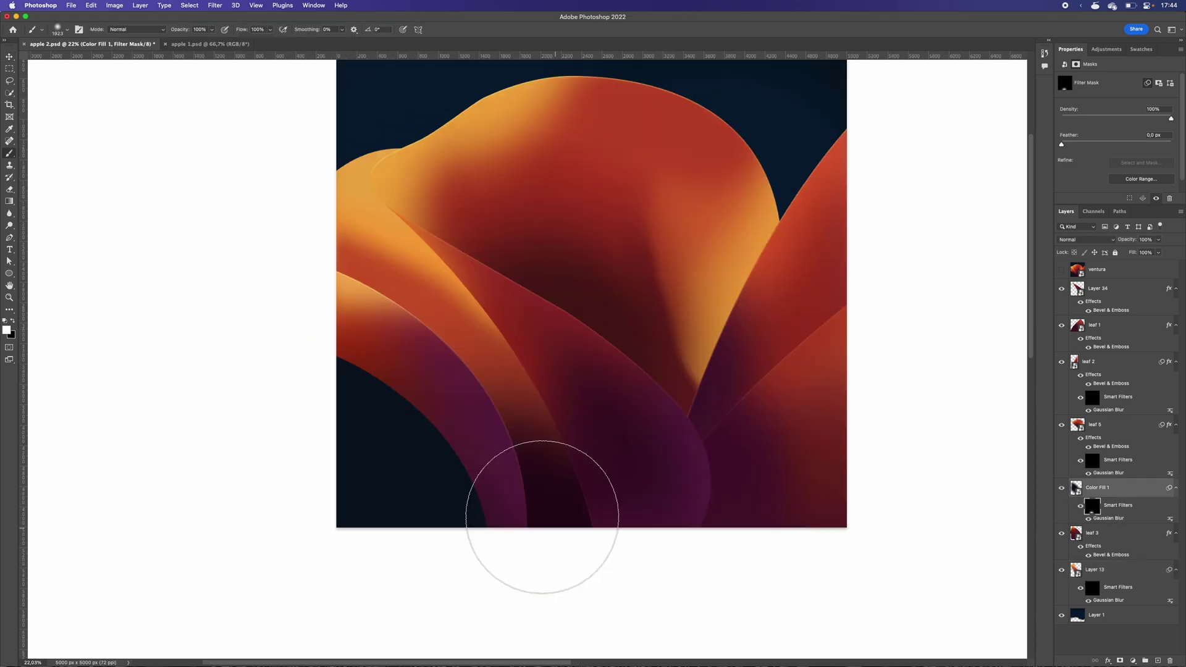
{"action": "mouse_move", "coordinate": [503, 482]}
{"action": "left_mouse_down"}
{"action": "mouse_move", "coordinate": [548, 496]}
{"action": "mouse_move", "coordinate": [572, 526]}
{"action": "mouse_move", "coordinate": [514, 507]}
{"action": "mouse_move", "coordinate": [570, 560]}
{"action": "mouse_move", "coordinate": [256, 354]}
{"action": "left_mouse_up"}
- Brush white on Layer 13's filter mask along the petal's upper edge to reveal its blur
{"action": "key", "text": "v"}
{"action": "left_click", "coordinate": [365, 315]}
{"action": "left_click", "coordinate": [387, 243]}
{"action": "mouse_move", "coordinate": [385, 253]}
{"action": "left_mouse_down"}
{"action": "mouse_move", "coordinate": [444, 358]}
{"action": "mouse_move", "coordinate": [407, 334]}
{"action": "left_mouse_up"}
{"action": "left_click", "coordinate": [1092, 587]}
{"action": "key", "text": "b"}
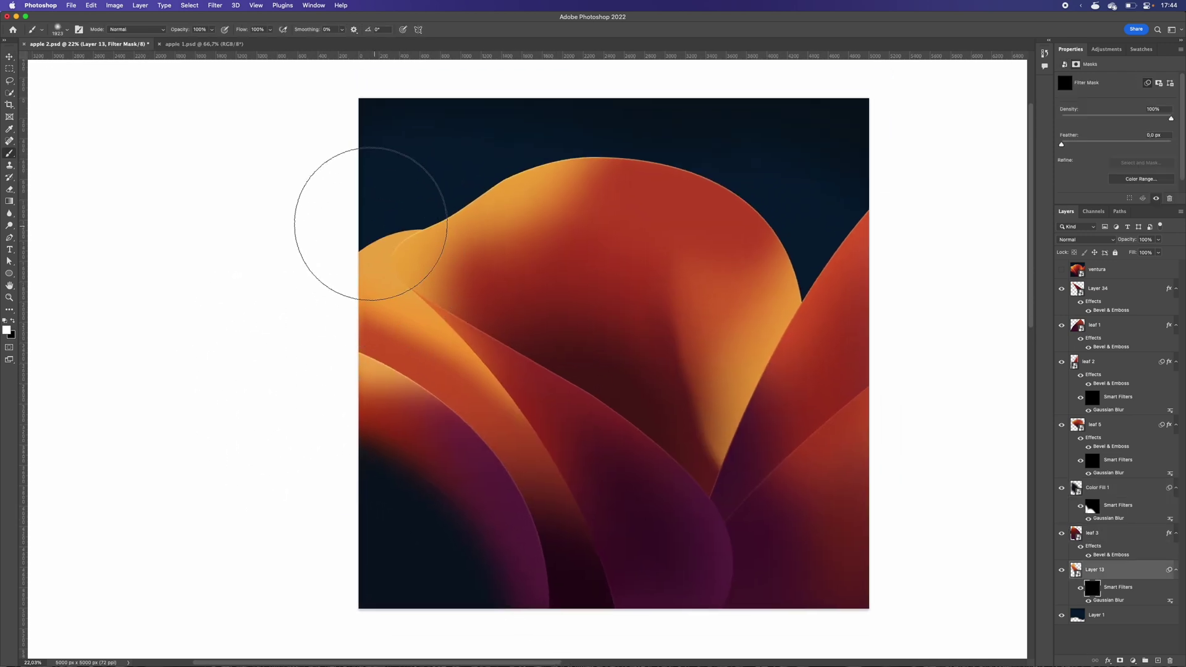
{"action": "mouse_move", "coordinate": [375, 198]}
{"action": "left_mouse_down"}
{"action": "mouse_move", "coordinate": [436, 184]}
{"action": "mouse_move", "coordinate": [312, 227]}
{"action": "mouse_move", "coordinate": [466, 189]}
{"action": "mouse_move", "coordinate": [599, 180]}
{"action": "mouse_move", "coordinate": [312, 228]}
{"action": "mouse_move", "coordinate": [573, 187]}
{"action": "left_mouse_up"}
- Set the Gaussian Blur radius on Layer 13 to 61.9 pixels
{"action": "double_click", "coordinate": [1109, 601]}
{"action": "left_click_drag", "start_coordinate": [827, 451], "coordinate": [818, 447]}
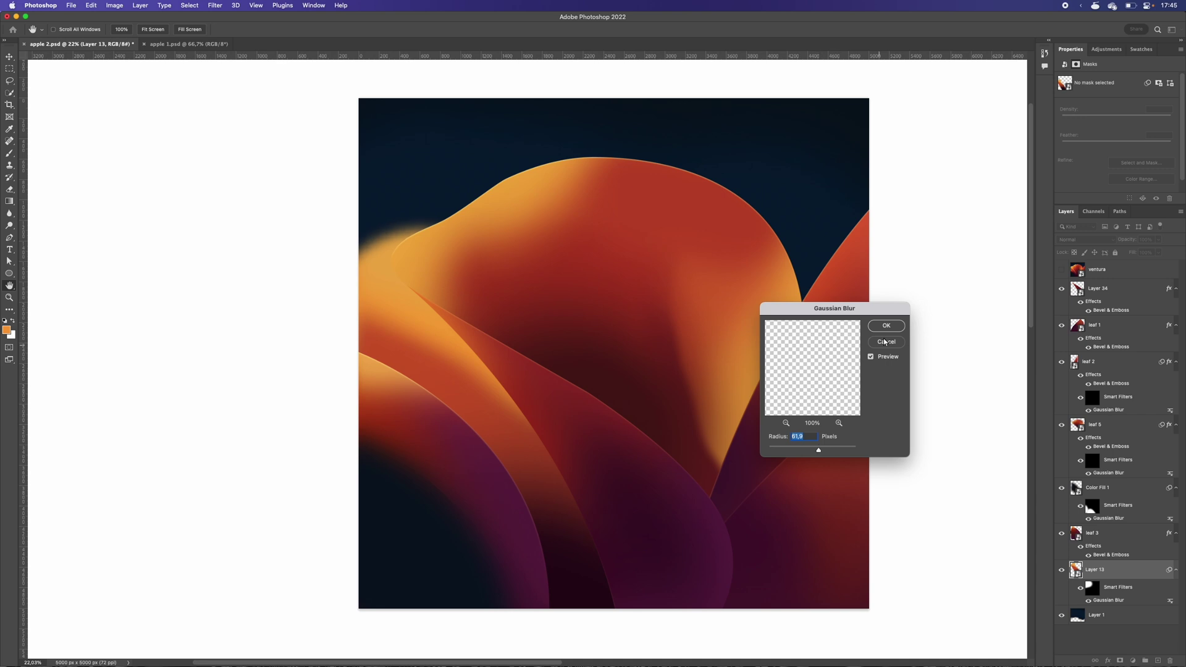
{"action": "key", "text": "Return"}
- Open Layer 13's smart object contents and sample the orange-red of the petal's upper edge from the ventura wallpaper
{"action": "double_click", "coordinate": [1075, 572]}
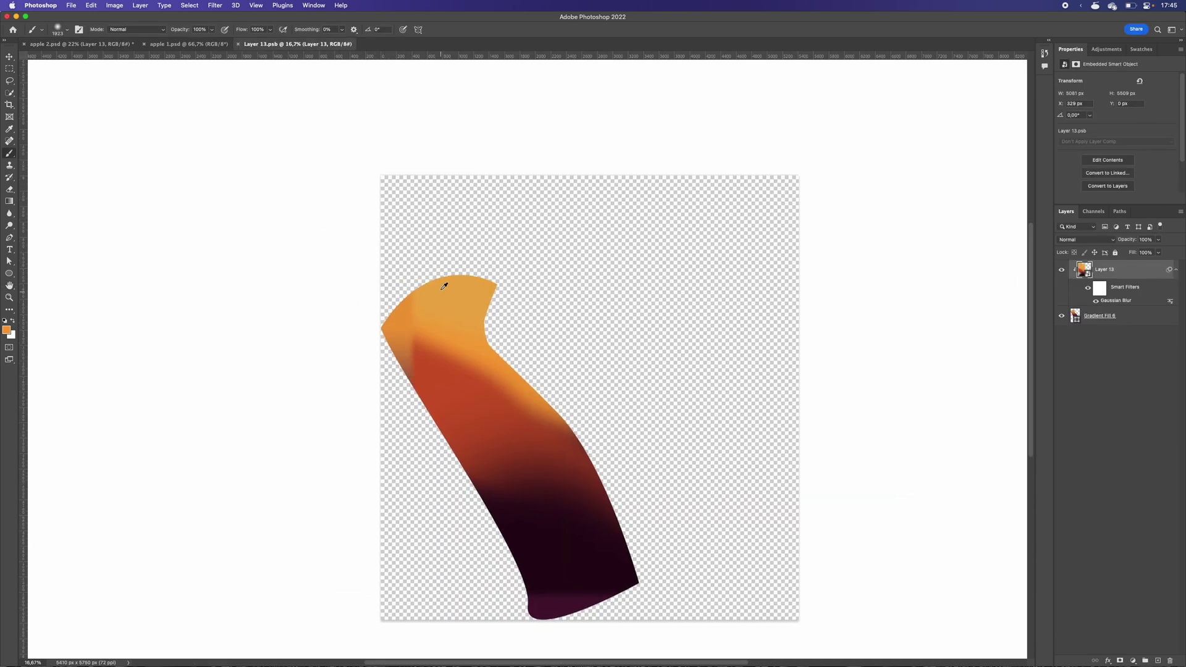
{"action": "left_click", "coordinate": [79, 44]}
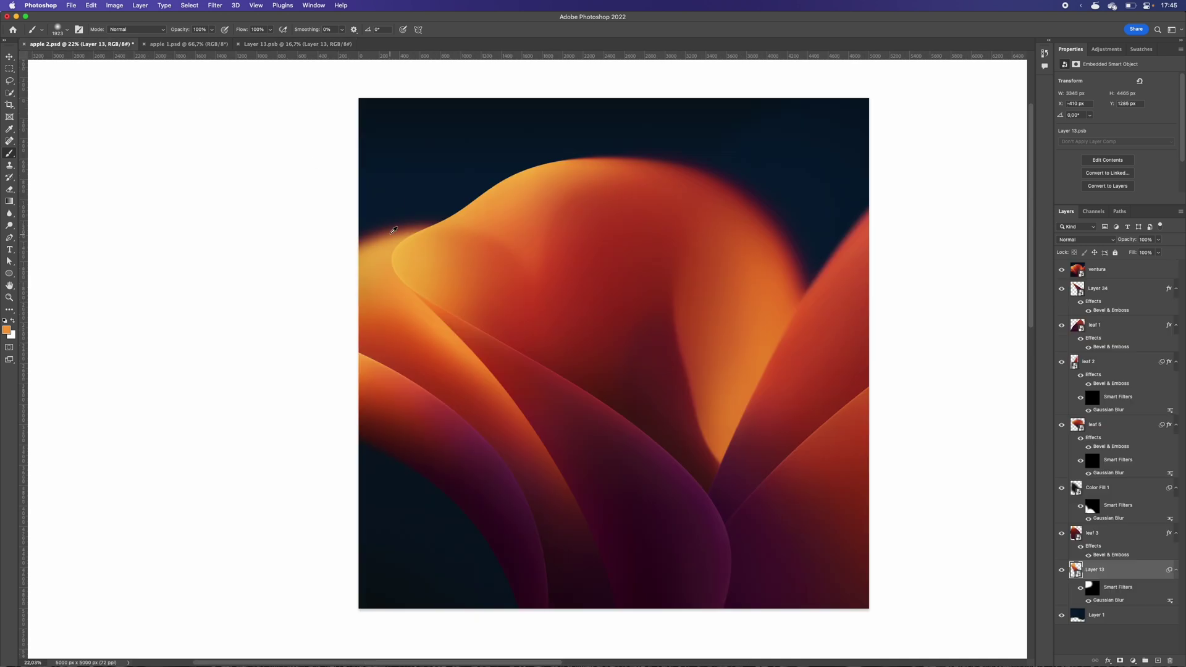
{"action": "left_click_drag", "start_coordinate": [394, 230], "coordinate": [502, 267]}
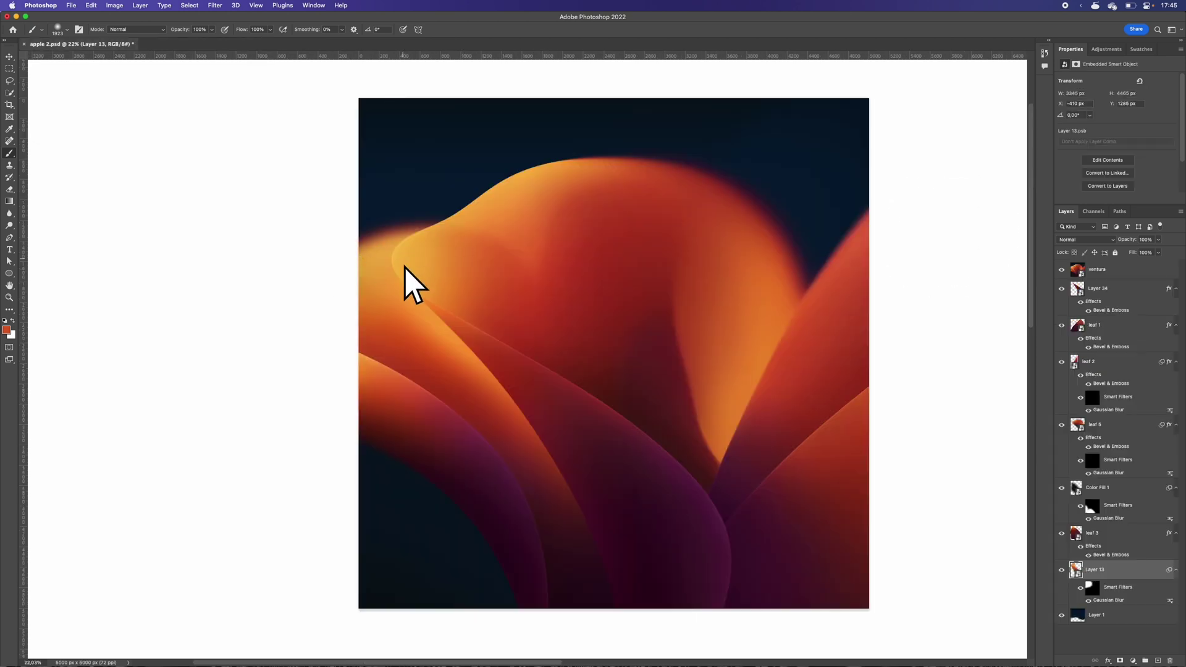
{"action": "key", "text": "v"}
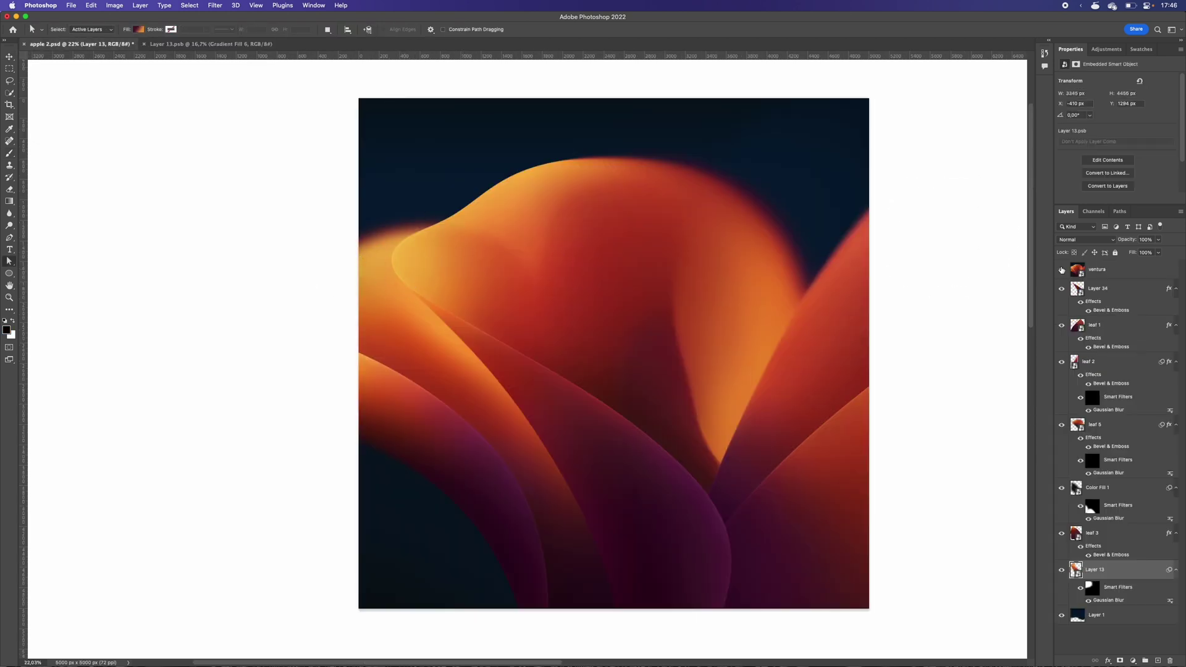
- Reveal the blur along leaf 5's upper-right edge on its filter mask and set its Gaussian Blur radius to 41.6 pixels
{"action": "left_click", "coordinate": [1061, 270]}
{"action": "left_click", "coordinate": [1060, 269]}
{"action": "left_click", "coordinate": [1060, 269]}
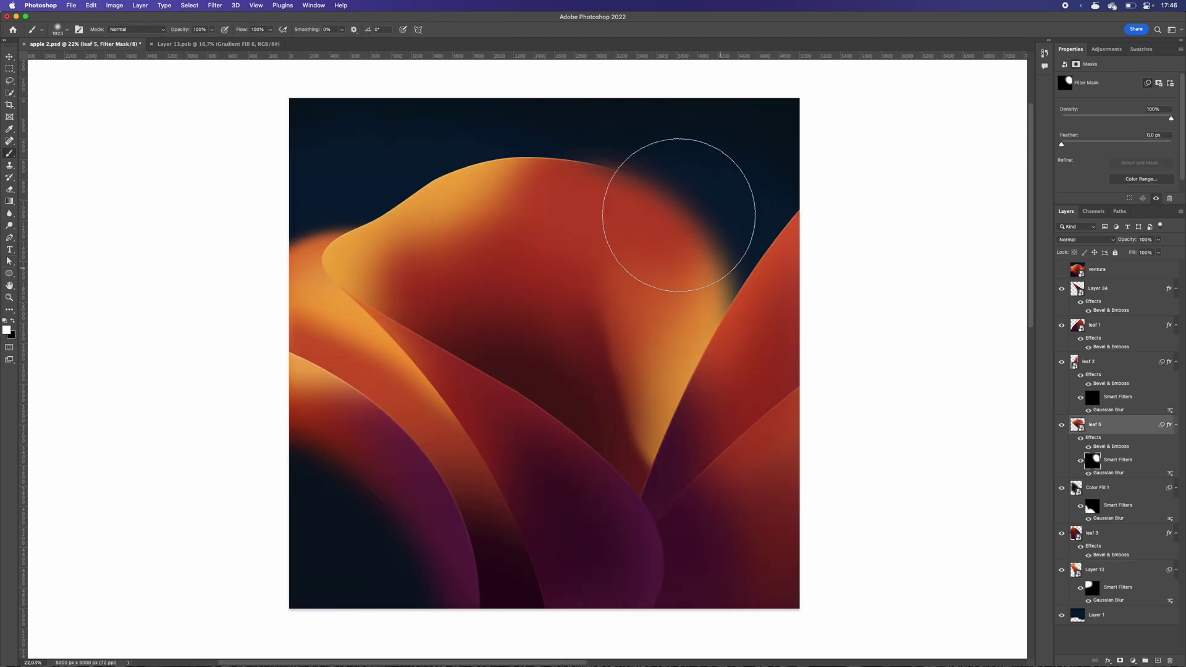
{"action": "double_click", "coordinate": [1108, 472]}
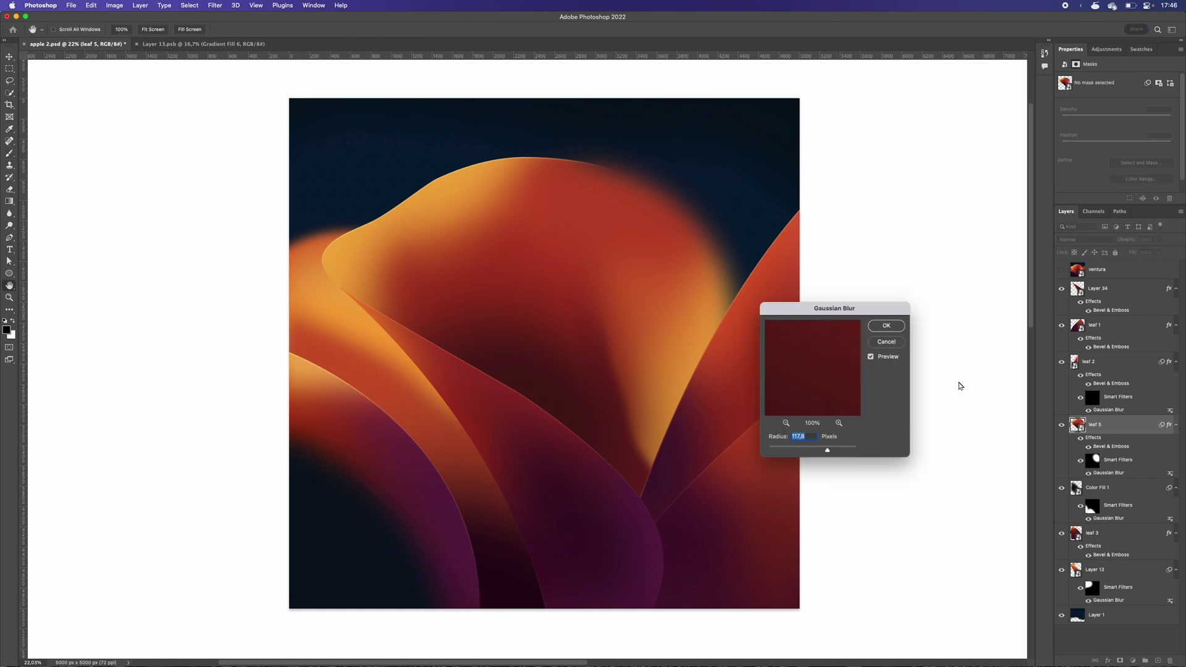
{"action": "left_click_drag", "start_coordinate": [819, 447], "coordinate": [813, 447]}
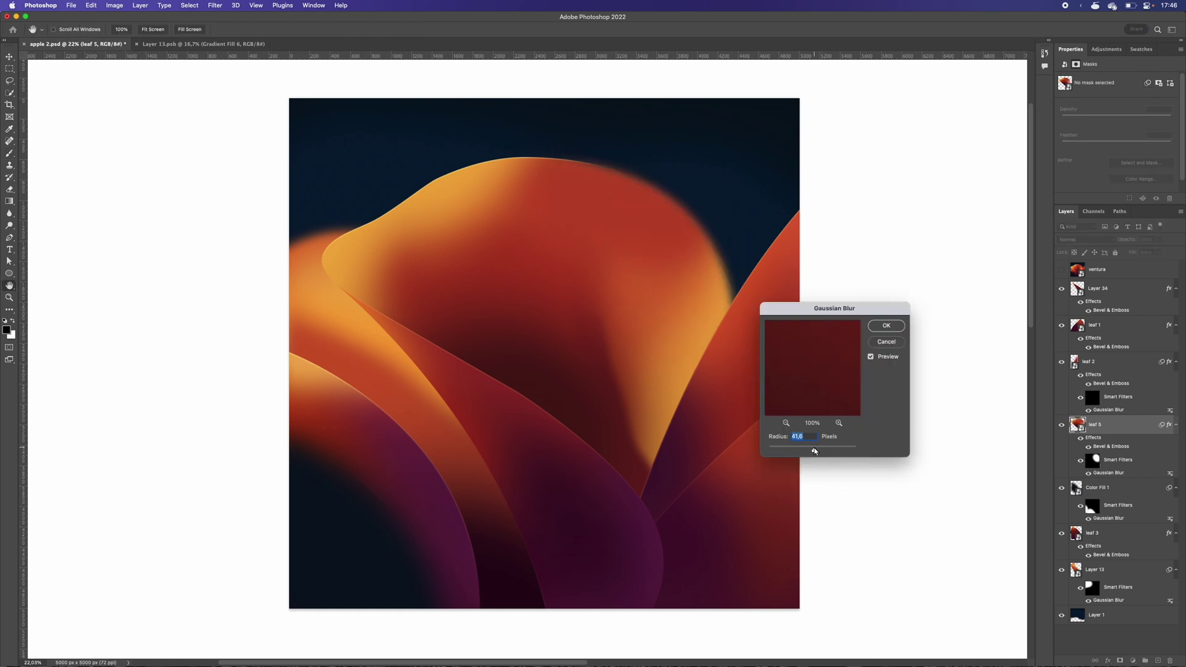
{"action": "left_click", "coordinate": [891, 330]}
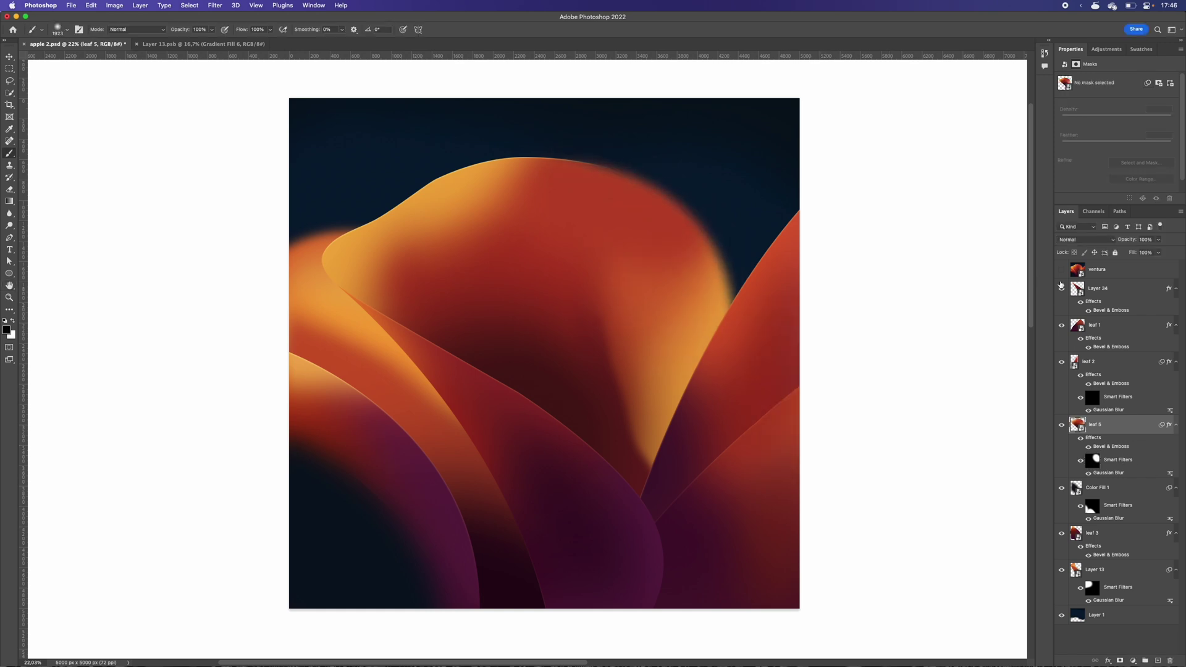
- Brush white at 10% opacity on leaf 5's filter mask to extend the blur along the petal's upper edge, and open its Gaussian Blur settings
{"action": "left_click", "coordinate": [1061, 271]}
{"action": "left_click", "coordinate": [1062, 270]}
{"action": "left_click", "coordinate": [1092, 459]}
{"action": "key", "text": "x"}
{"action": "key", "text": "3"}
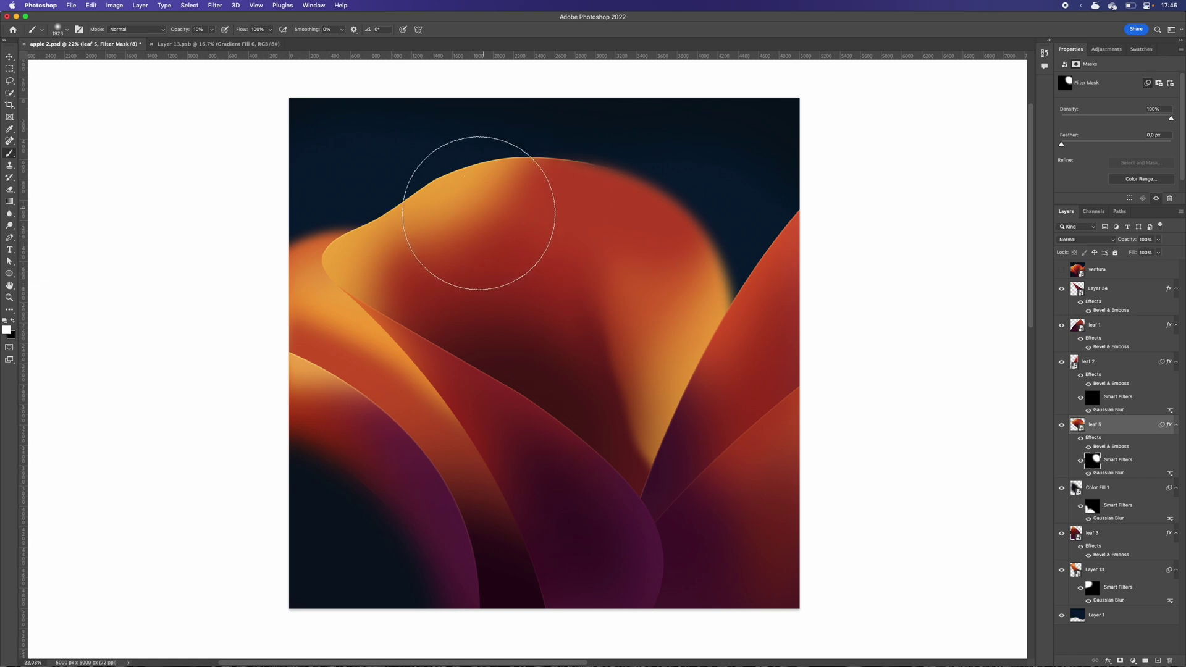
{"action": "key", "text": "c"}
{"action": "key", "text": "b"}
{"action": "key", "text": "1"}
{"action": "double_click", "coordinate": [1107, 473]}
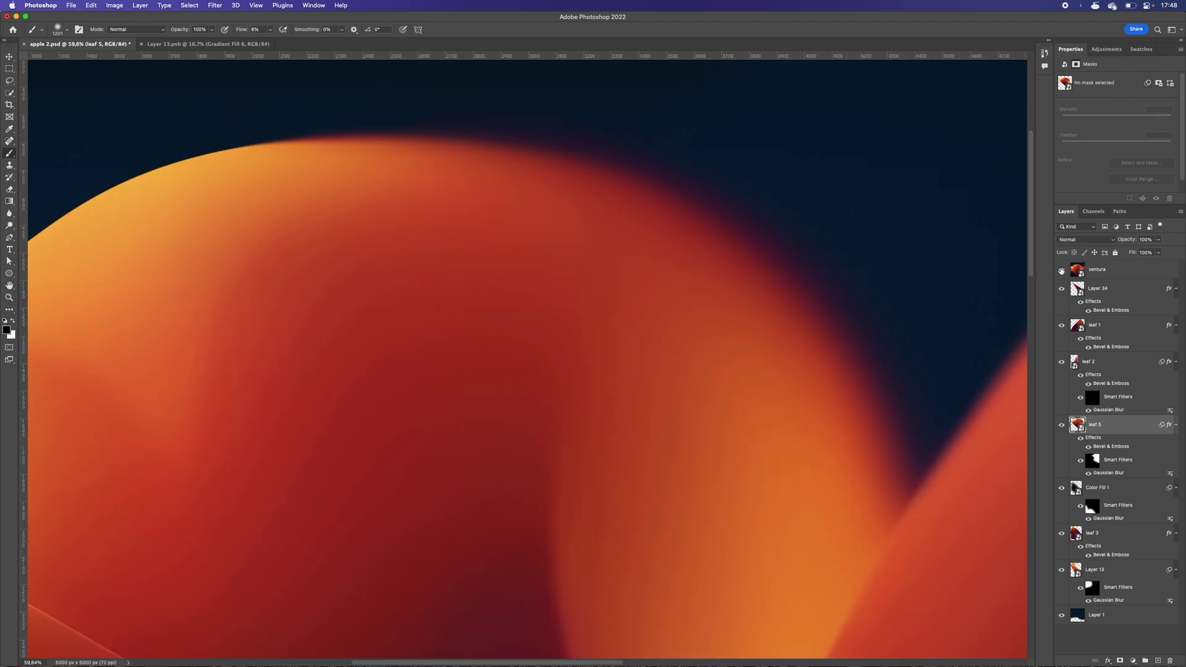
- Sample the red of the petal's upper-right edge from the ventura wallpaper and open leaf 5's smart object contents
{"action": "left_click", "coordinate": [702, 227], "text": "alt"}
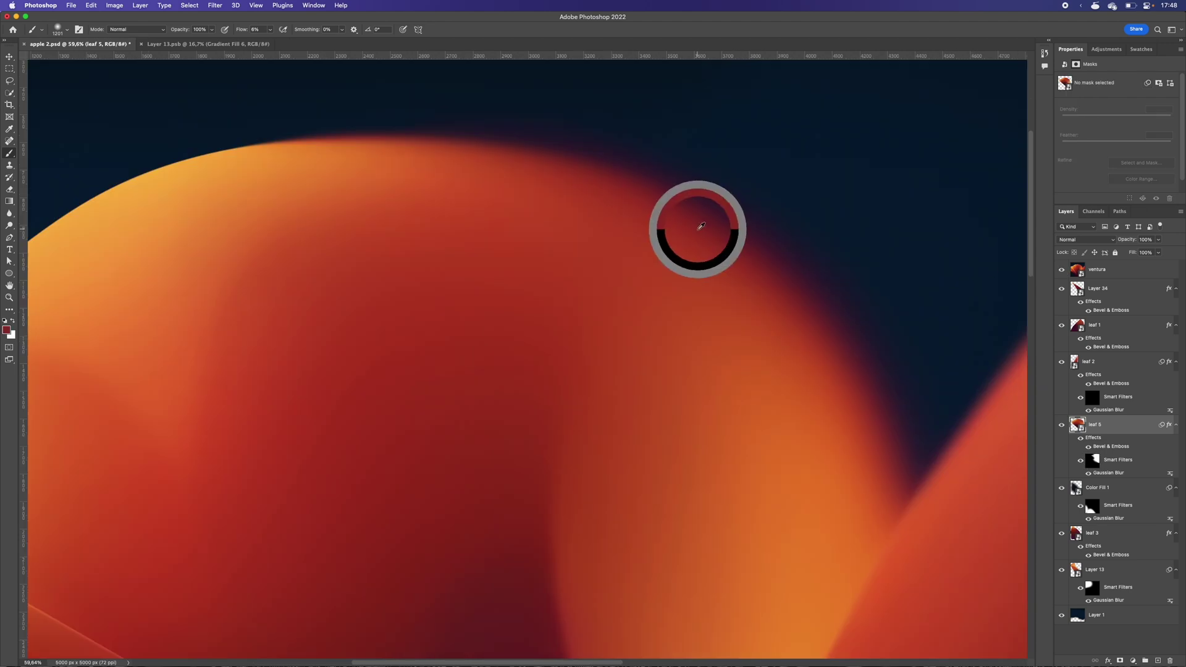
{"action": "left_click", "coordinate": [725, 274], "text": "alt"}
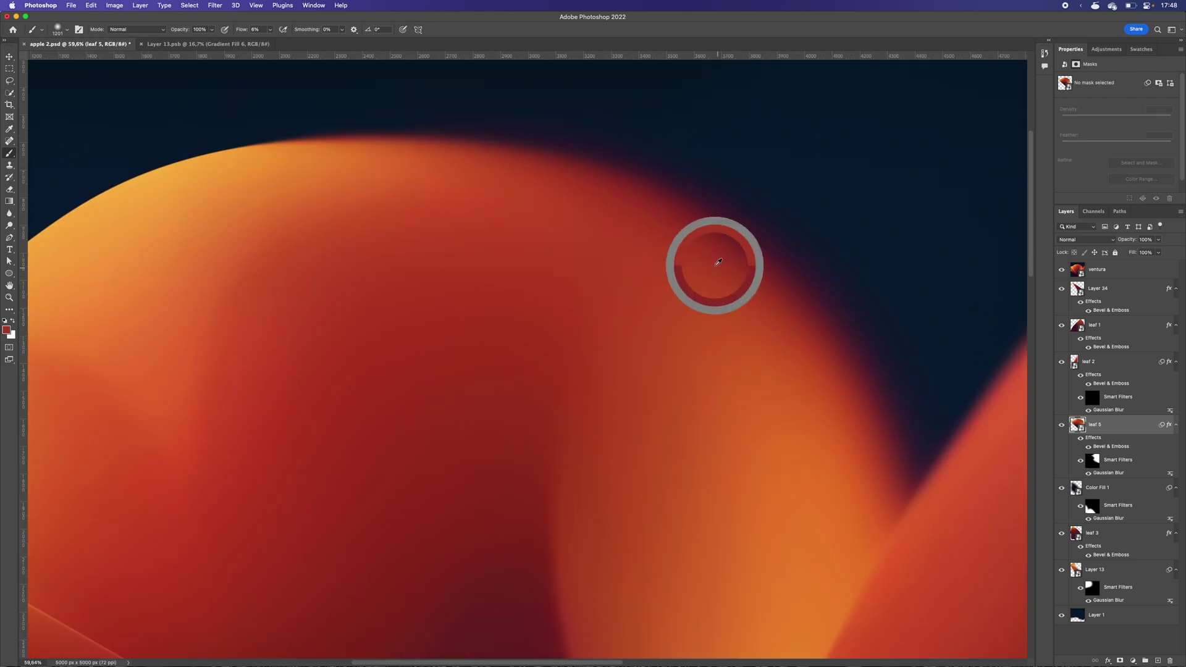
{"action": "double_click", "coordinate": [1077, 425]}
{"action": "scroll", "coordinate": [649, 278], "scroll_direction": "up", "scroll_amount": 5}
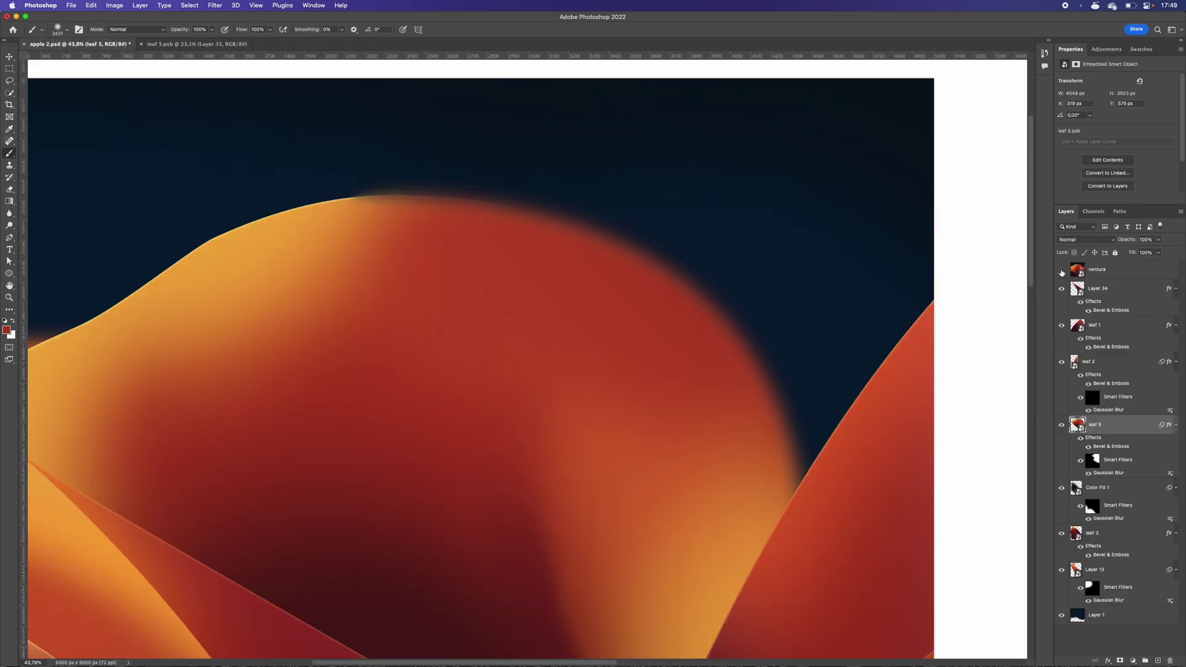
{"action": "left_click", "coordinate": [1061, 272]}
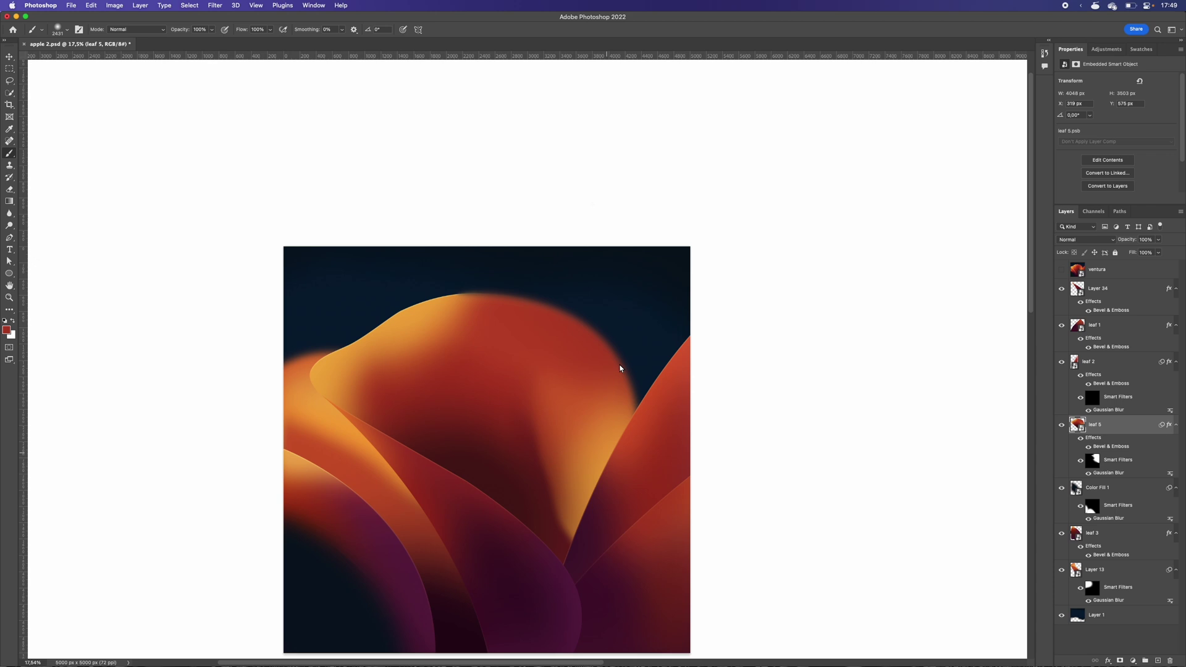
{"action": "left_click", "coordinate": [620, 368]}
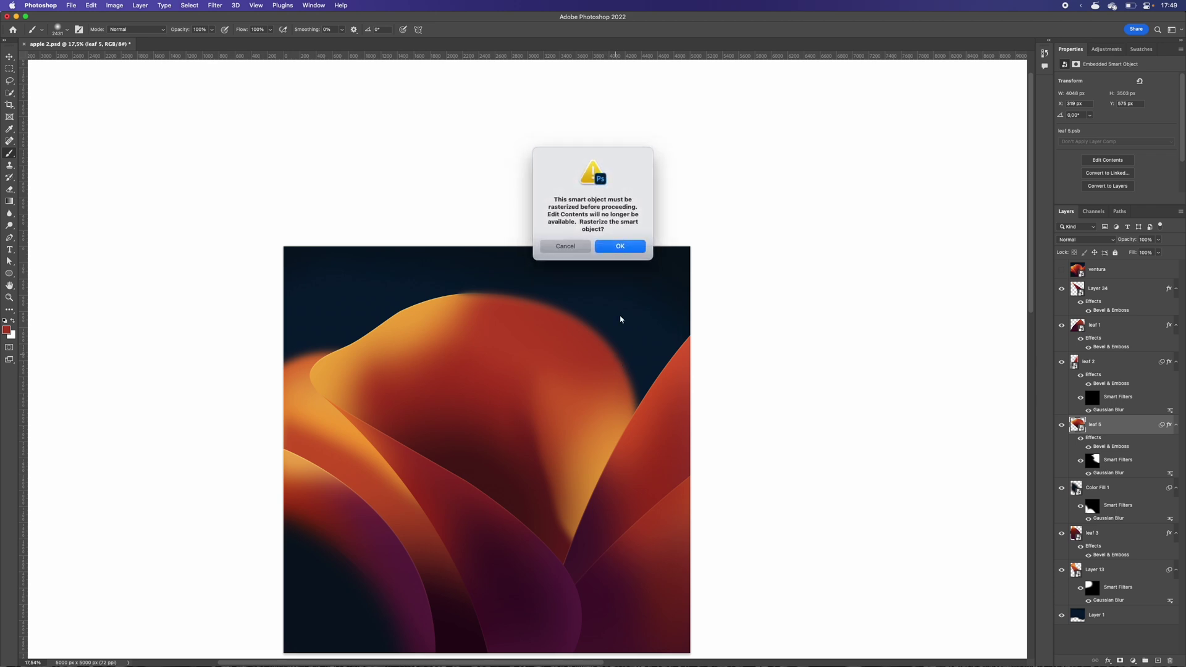
{"action": "left_click", "coordinate": [565, 246]}
{"action": "scroll", "coordinate": [424, 251], "scroll_direction": "up", "scroll_amount": 5}
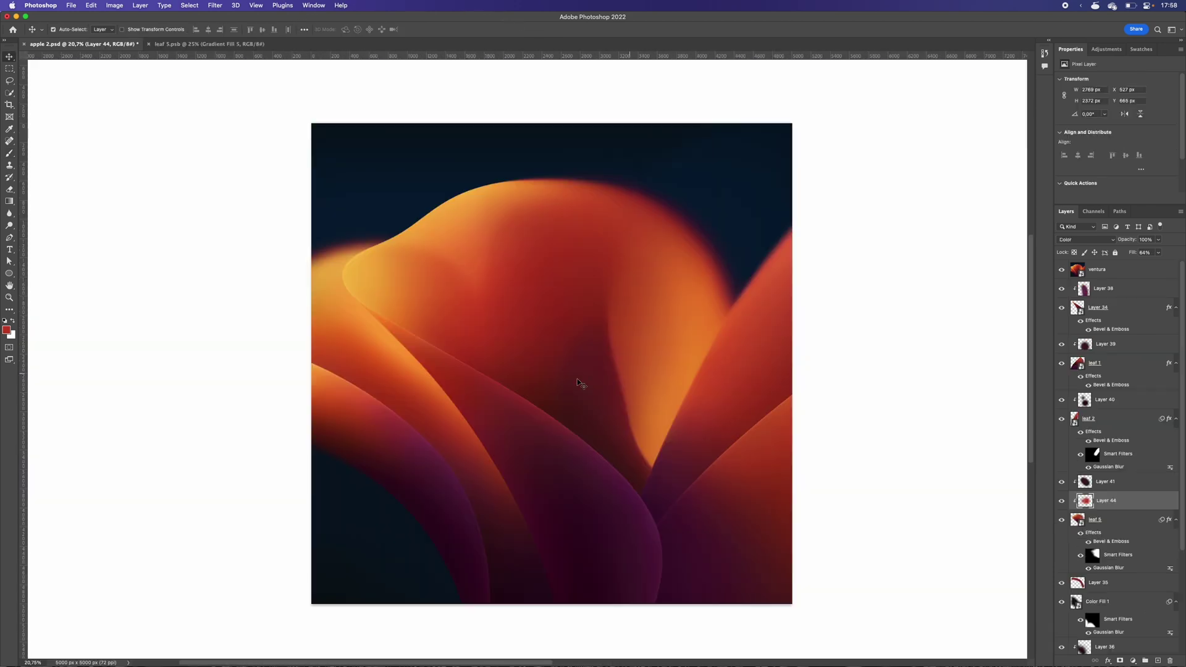
- Hide the ventura wallpaper and turn off the Gaussian Blur smart filters on leaf 2, Color Fill 1, Layer 13 and leaf 5
{"action": "left_click", "coordinate": [1062, 270]}
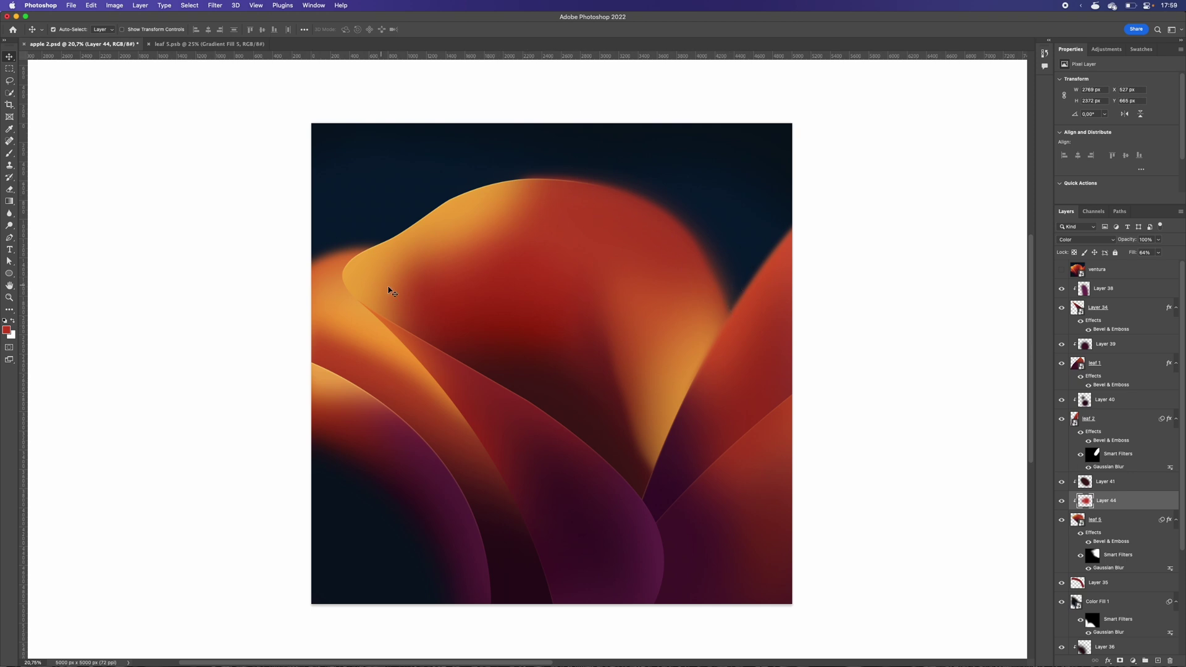
{"action": "left_click", "coordinate": [1080, 454]}
{"action": "left_click", "coordinate": [1077, 624]}
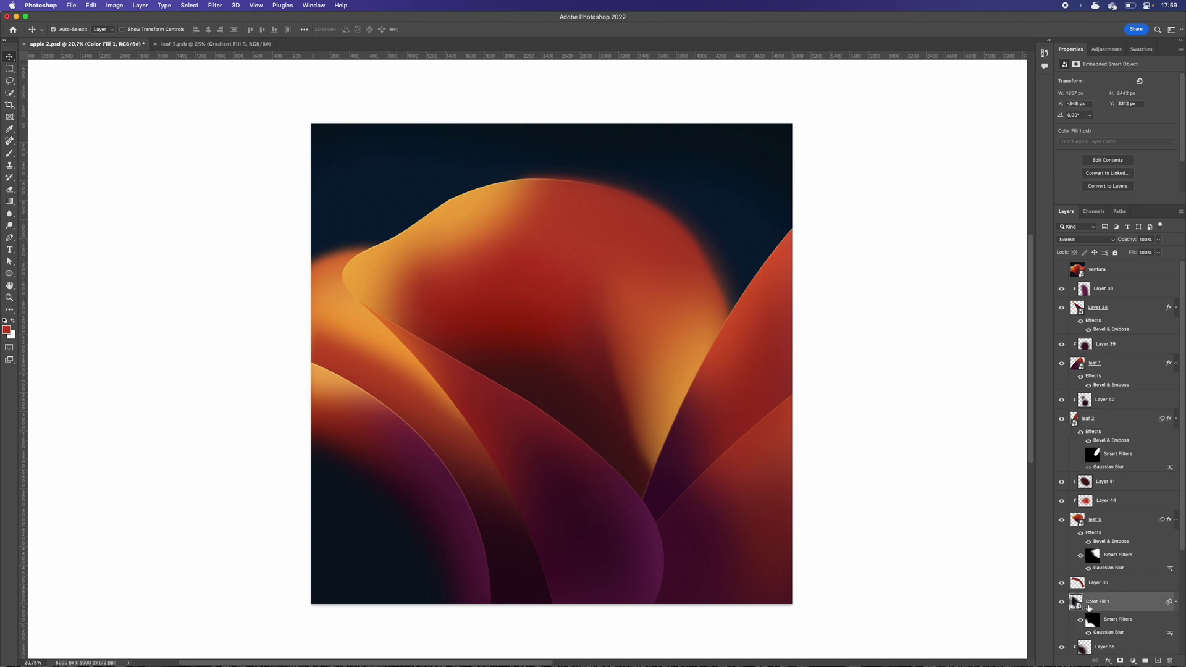
{"action": "scroll", "coordinate": [1078, 623], "scroll_direction": "down", "scroll_amount": 5}
{"action": "left_click", "coordinate": [1081, 618]}
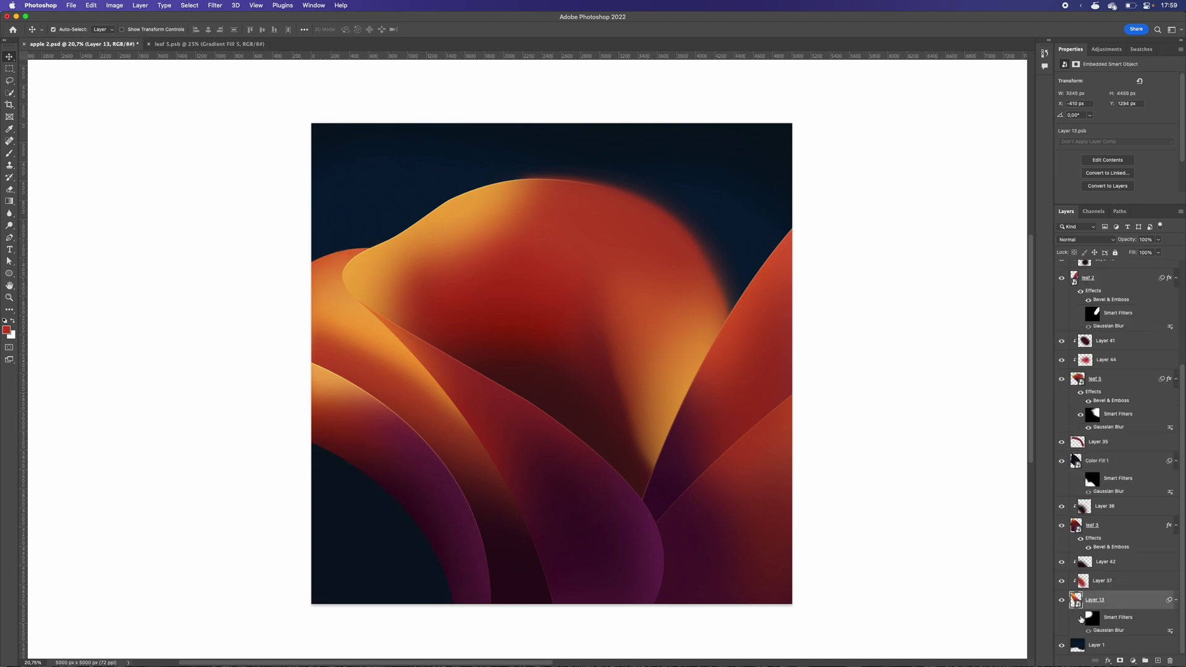
{"action": "left_click", "coordinate": [1080, 415]}
- Transfer leaf 3's Bevel & Emboss effect to Layer 13 to give that petal a highlighted edge
{"action": "scroll", "coordinate": [565, 336], "scroll_direction": "down", "scroll_amount": 3}
{"action": "key", "text": "super+plus"}
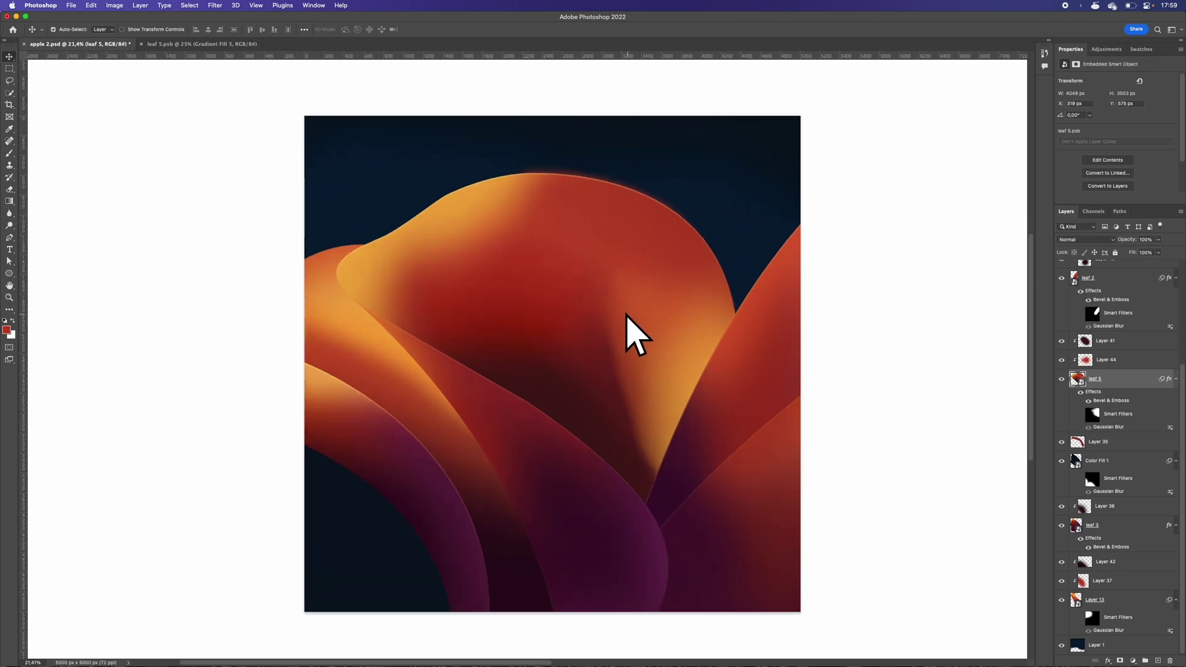
{"action": "left_click", "coordinate": [316, 282]}
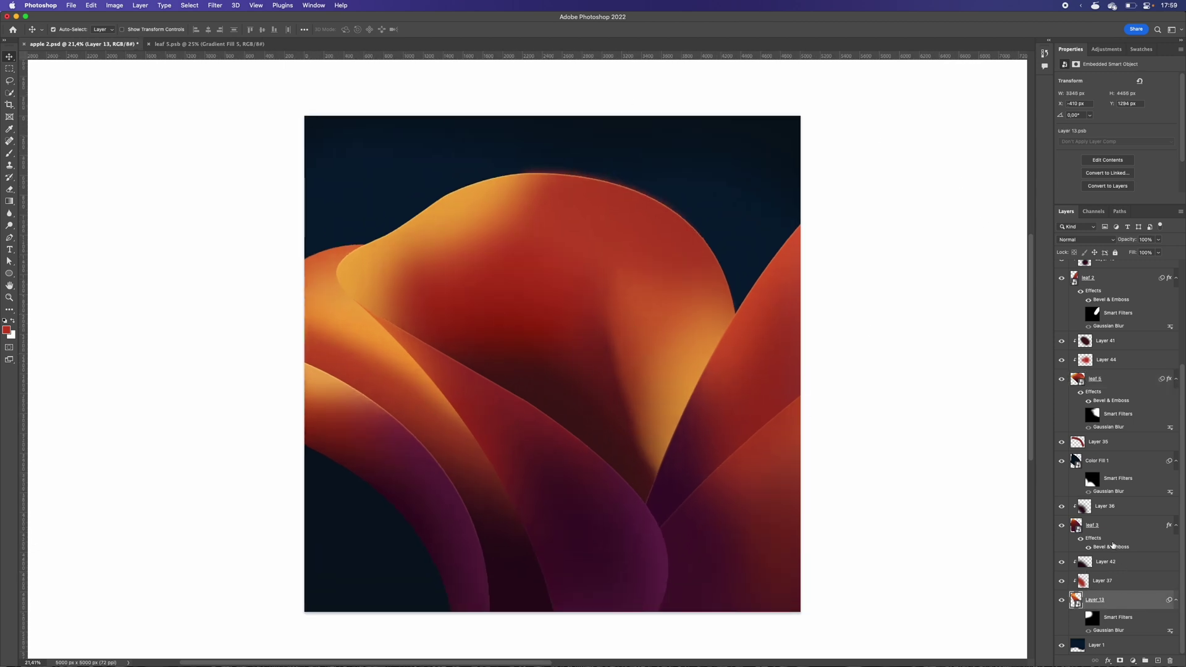
{"action": "left_click_drag", "start_coordinate": [1111, 550], "coordinate": [1111, 600]}
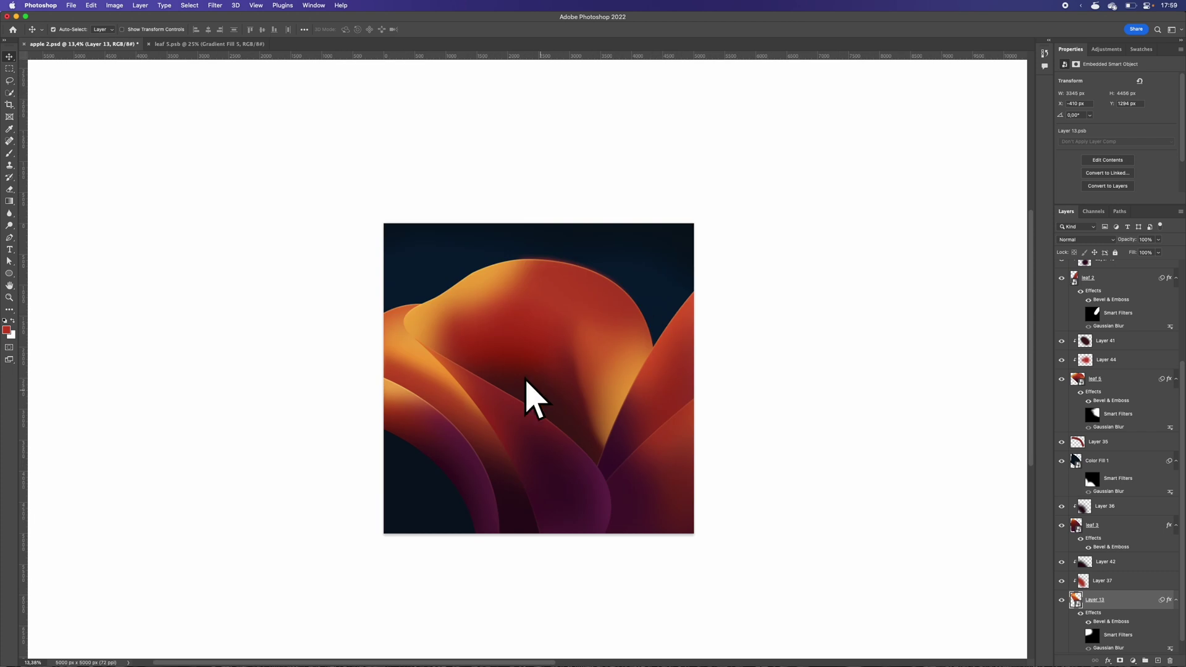
{"action": "scroll", "coordinate": [517, 346], "scroll_direction": "up", "scroll_amount": 5}
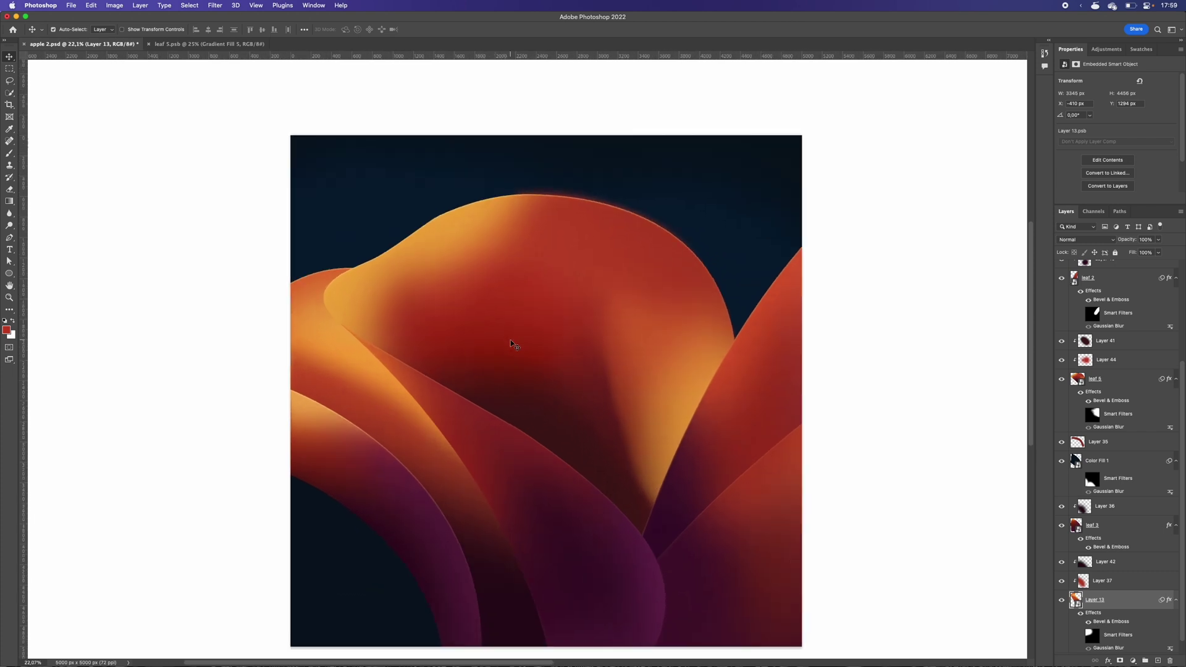
- Export the artwork to the Desktop as a 5000 x 5000 px PNG named apple 2
{"action": "key", "text": "alt+shift+super+w"}
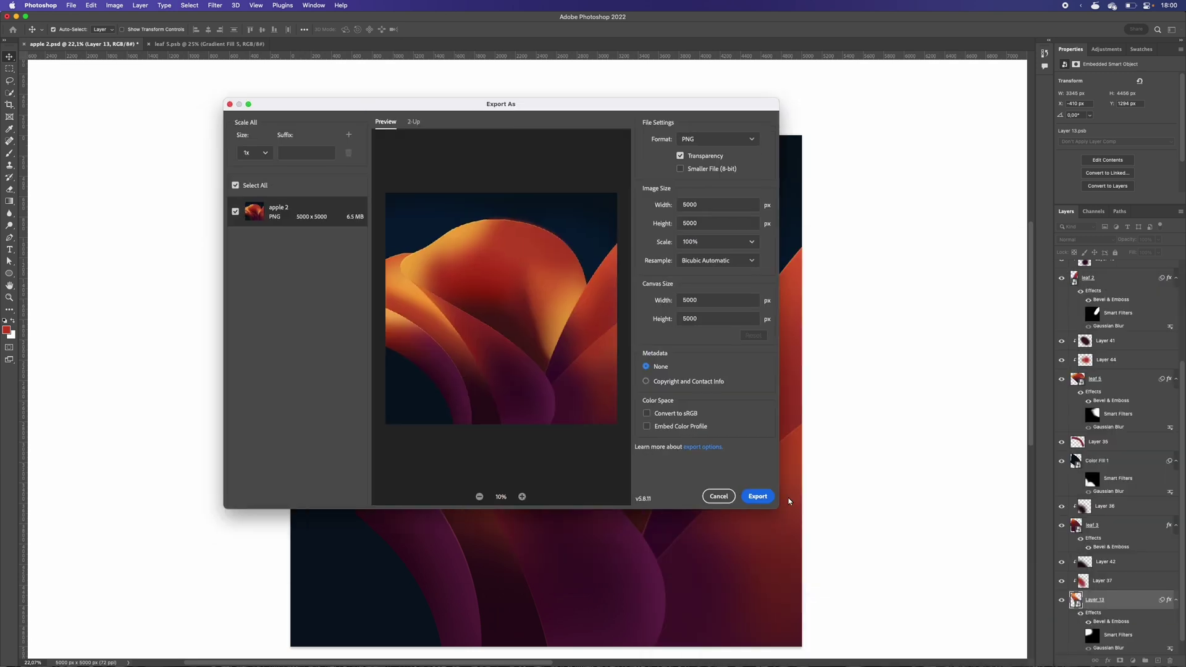
{"action": "left_click", "coordinate": [757, 496]}
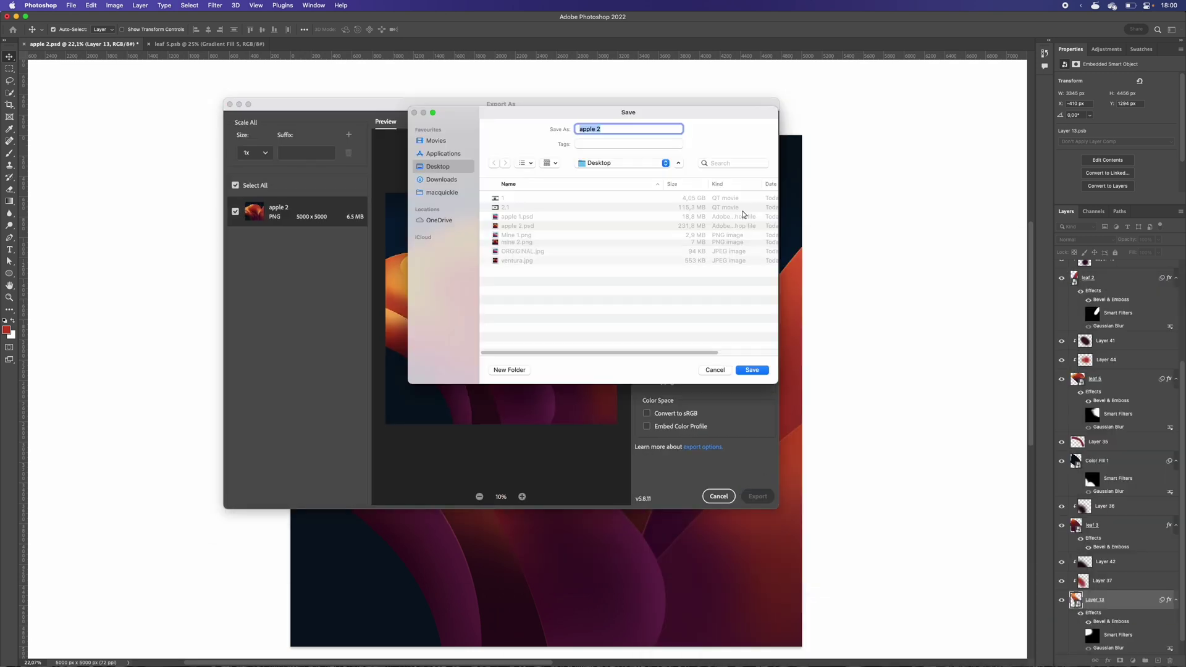
{"action": "key", "text": "Return"}
- Preview mine 2.png, apple 2.png and ventura.jpg on the desktop to compare the blurred and sharp-edged versions with the original wallpaper
{"action": "key", "text": "F11"}
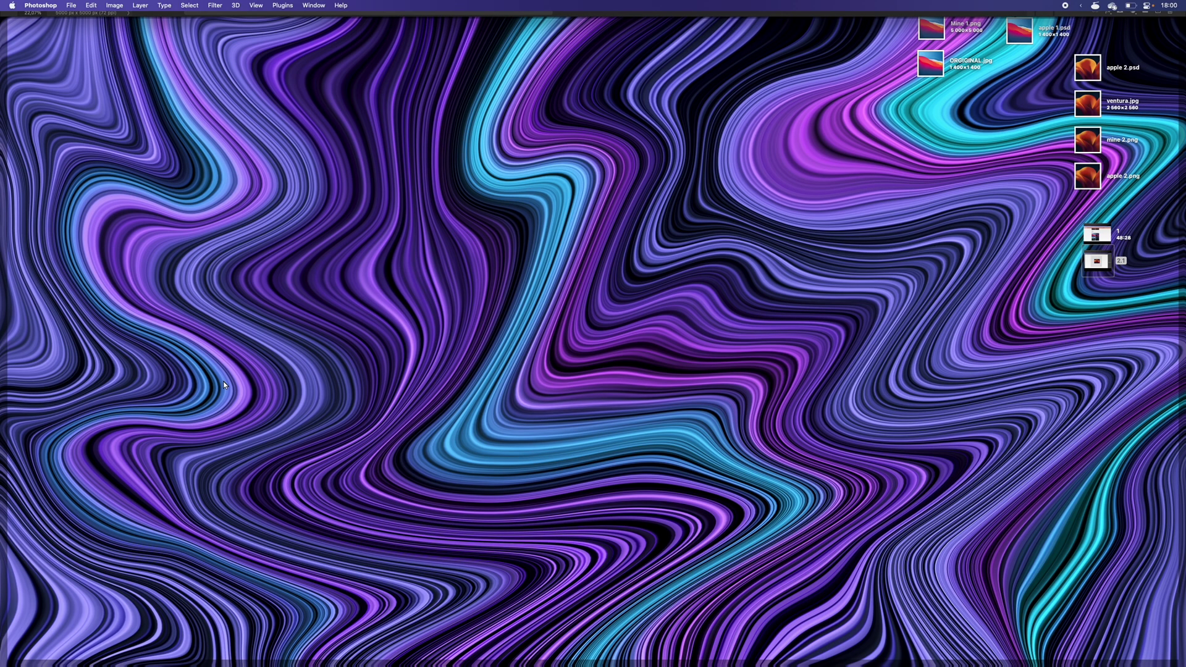
{"action": "key", "text": "F11"}
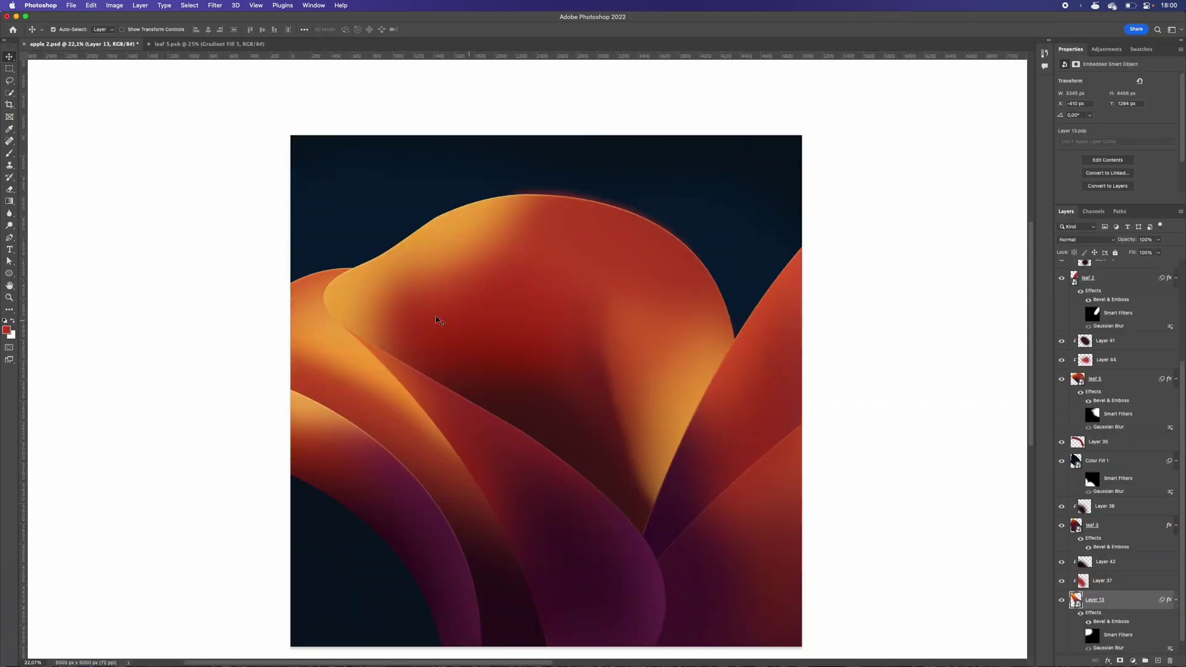
{"action": "key", "text": "F11"}
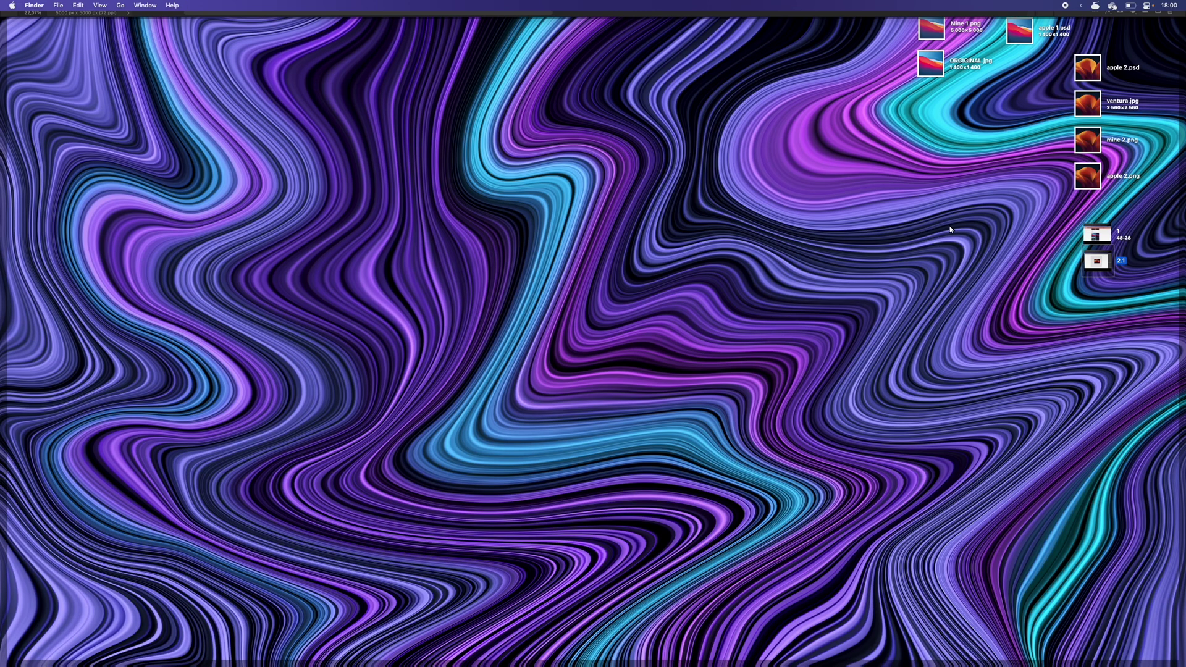
{"action": "left_click", "coordinate": [1083, 140]}
{"action": "key", "text": "space"}
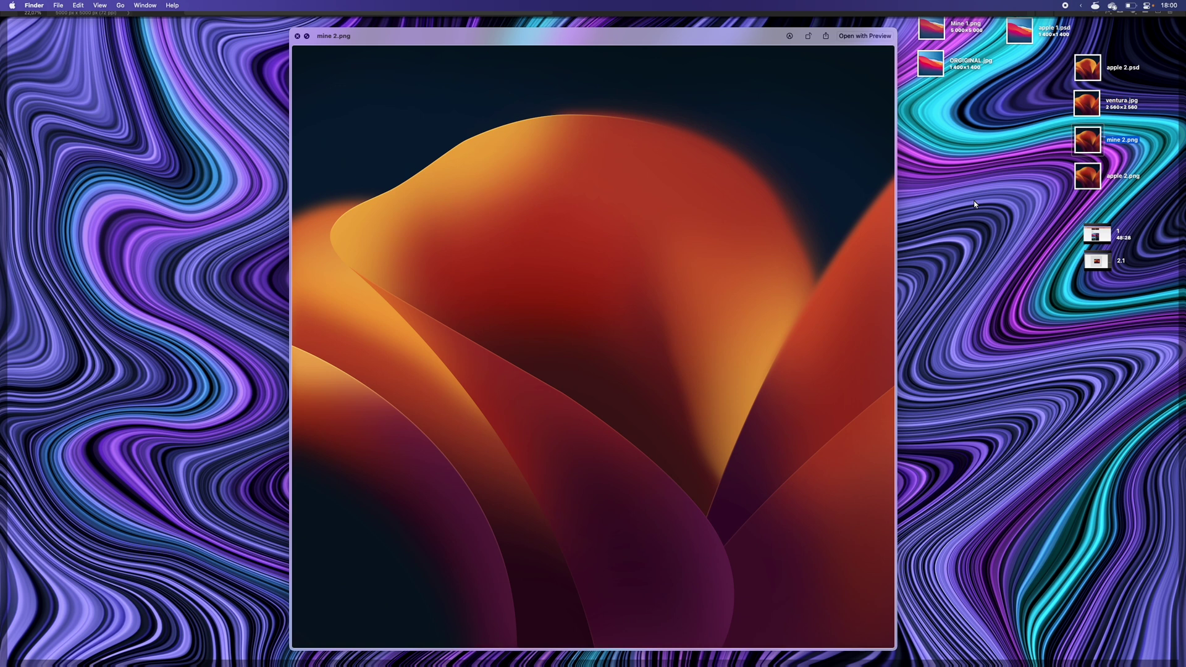
{"action": "key", "text": "Up"}
{"action": "key", "text": "Down"}
{"action": "key", "text": "Down"}
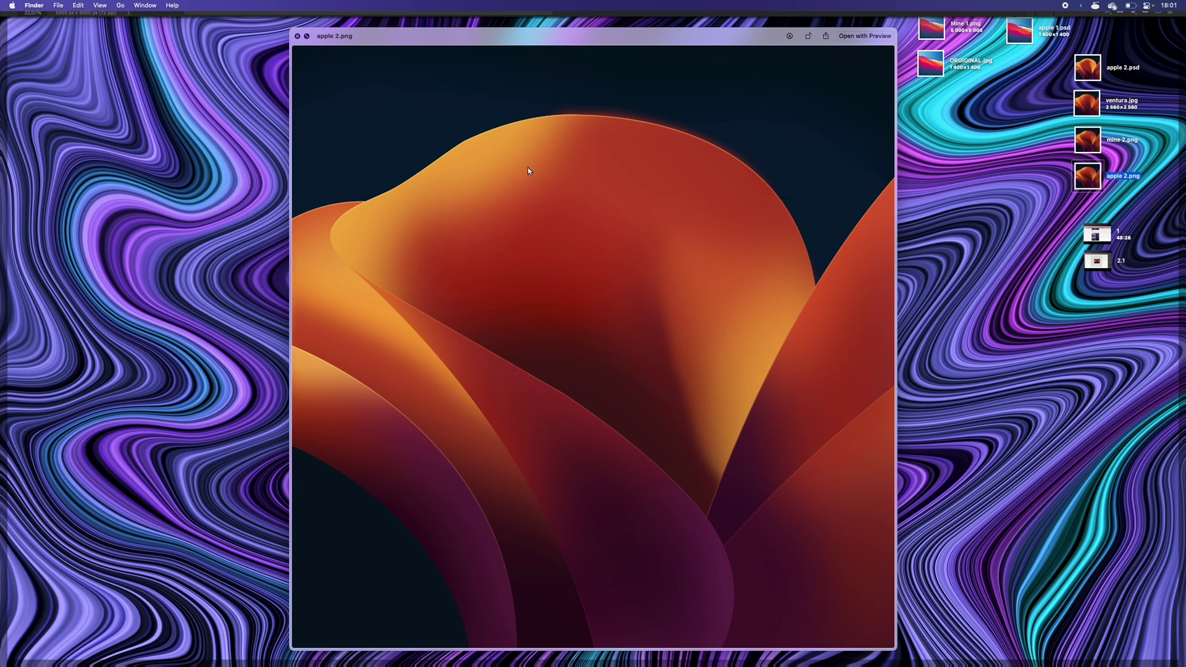
{"action": "left_click", "coordinate": [1090, 104]}
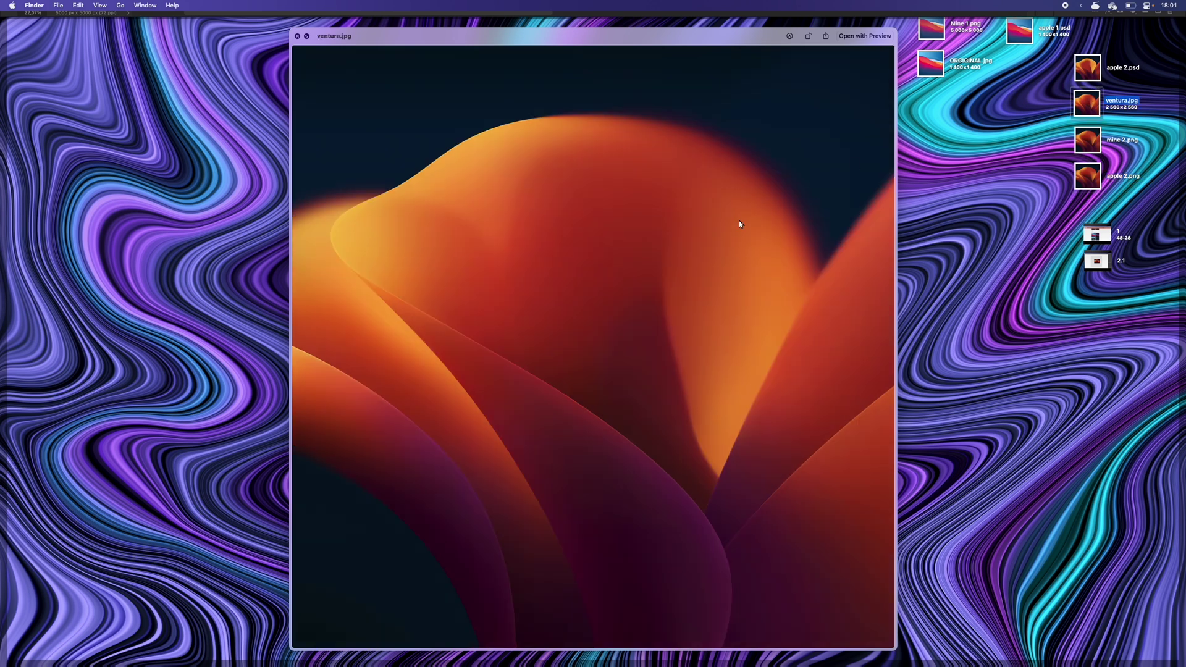
{"action": "left_click", "coordinate": [1087, 187]}
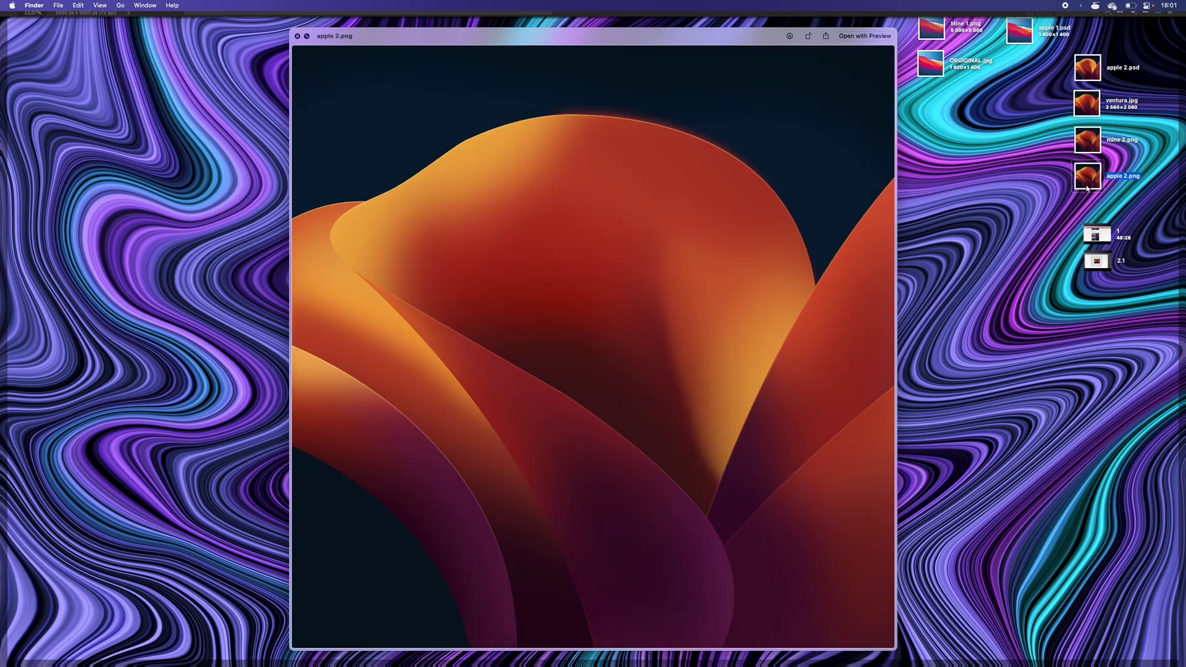
{"action": "key", "text": "space"}
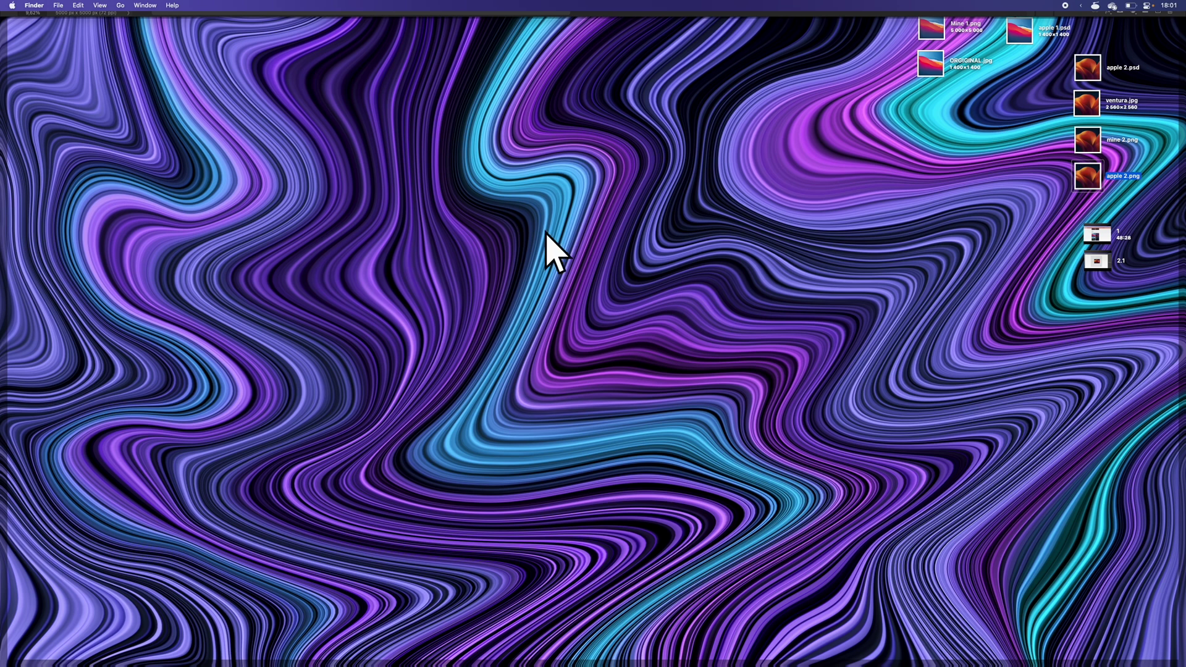